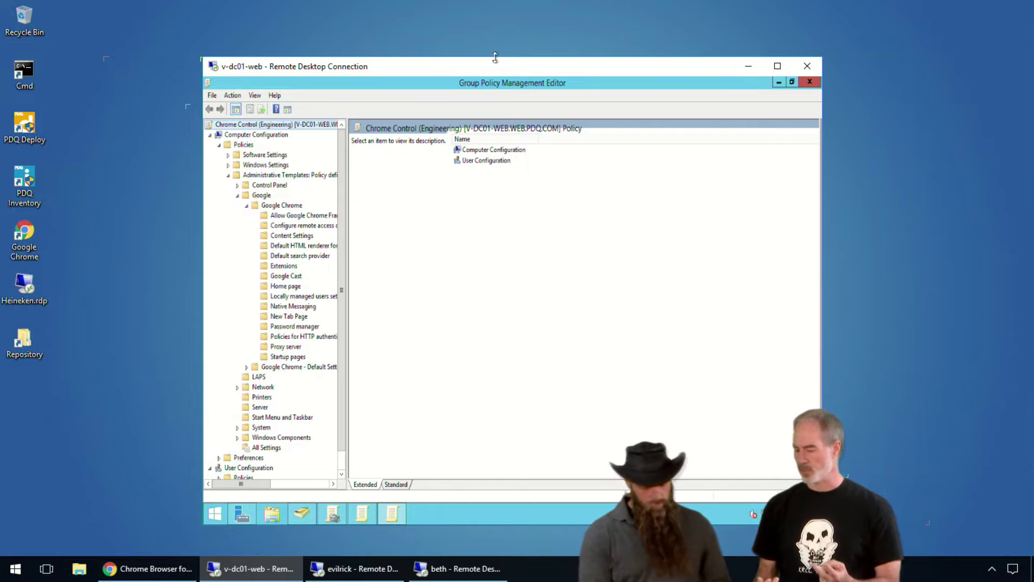
# Switch to the Chrome browser and review the Chrome Bundle and Chrome MSI downloads on the enterprise page.
pyautogui.click(164, 568)
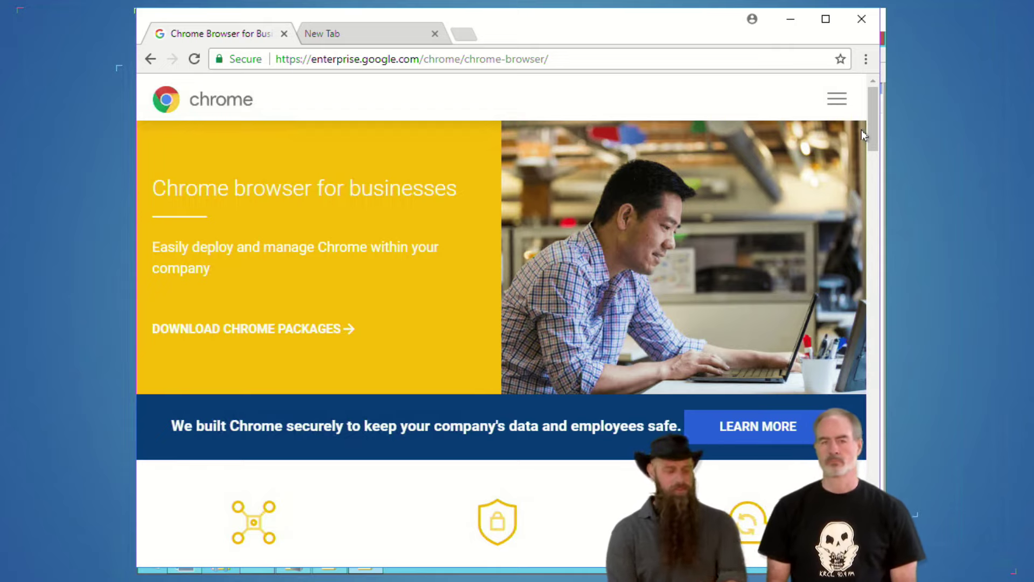
pyautogui.moveTo(871, 122); pyautogui.dragTo(864, 209)
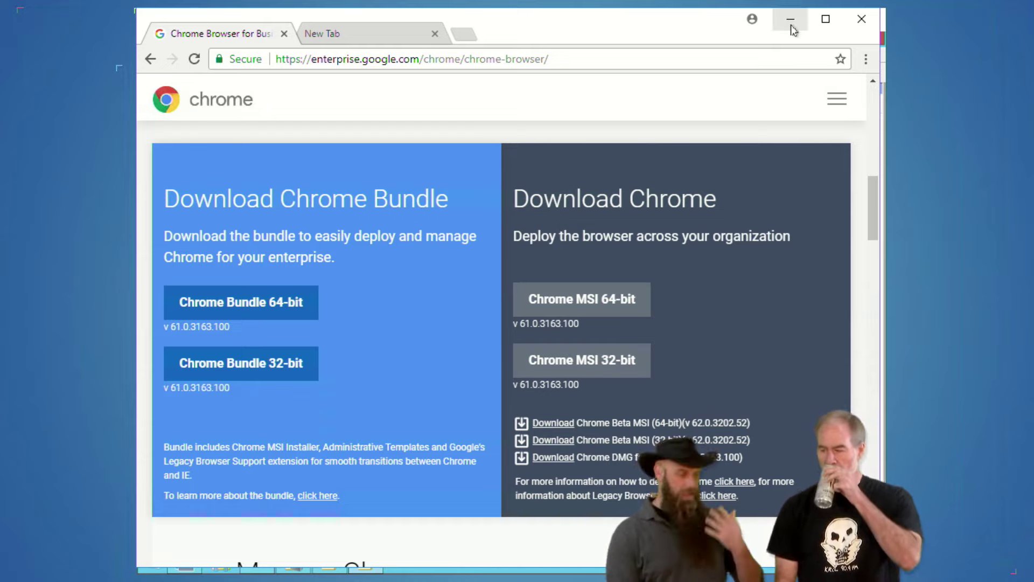
pyautogui.moveTo(878, 191); pyautogui.dragTo(878, 95)
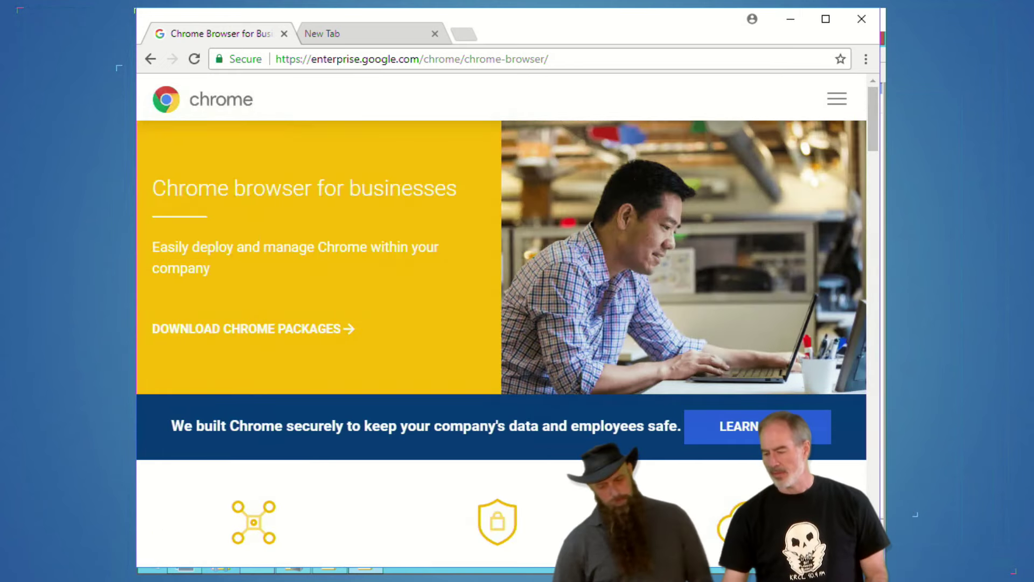
# Search the web for "chrome admx" in the New Tab page, open "Set Chrome policies for devices" and expand its Windows and Linux section.
pyautogui.click(365, 33)
pyautogui.click(311, 64)
pyautogui.write('chrome ')
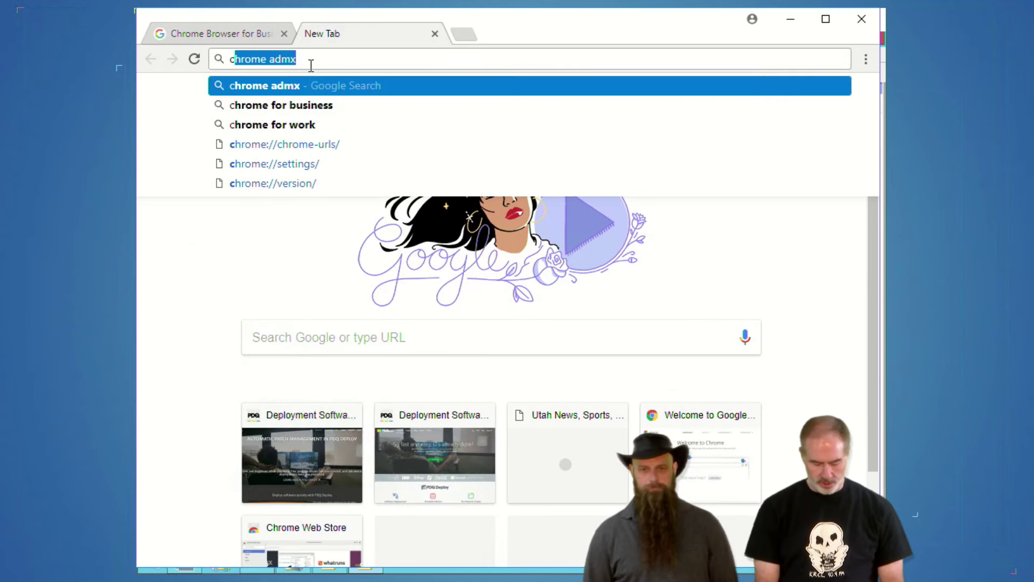
pyautogui.write('admx')
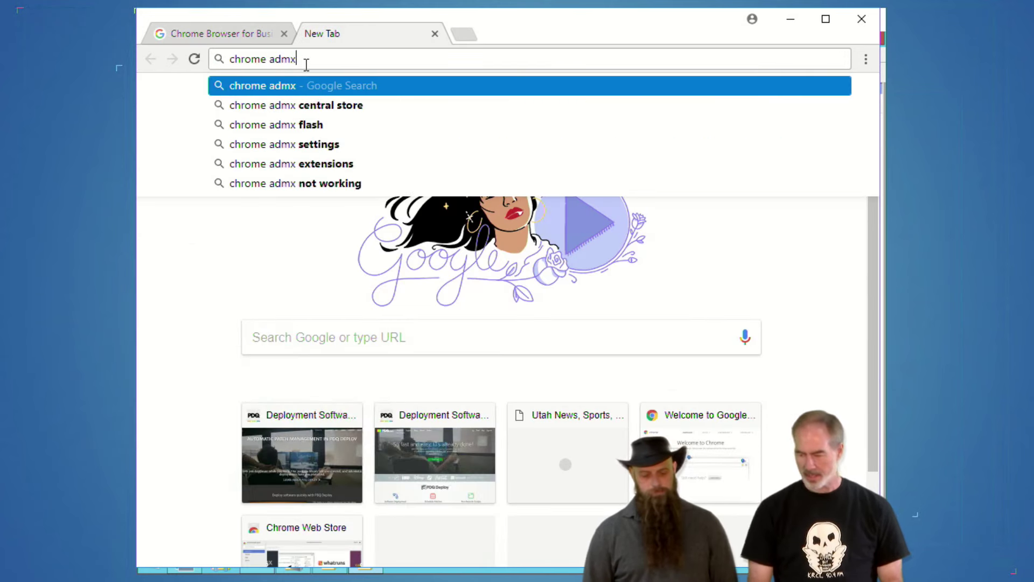
pyautogui.press('Return')
pyautogui.click(355, 217)
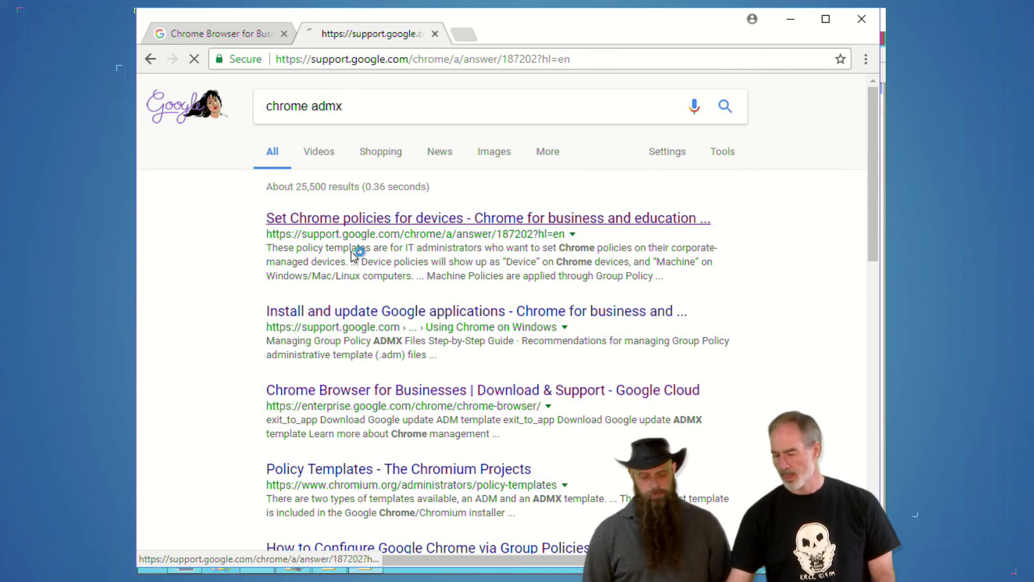
pyautogui.click(309, 370)
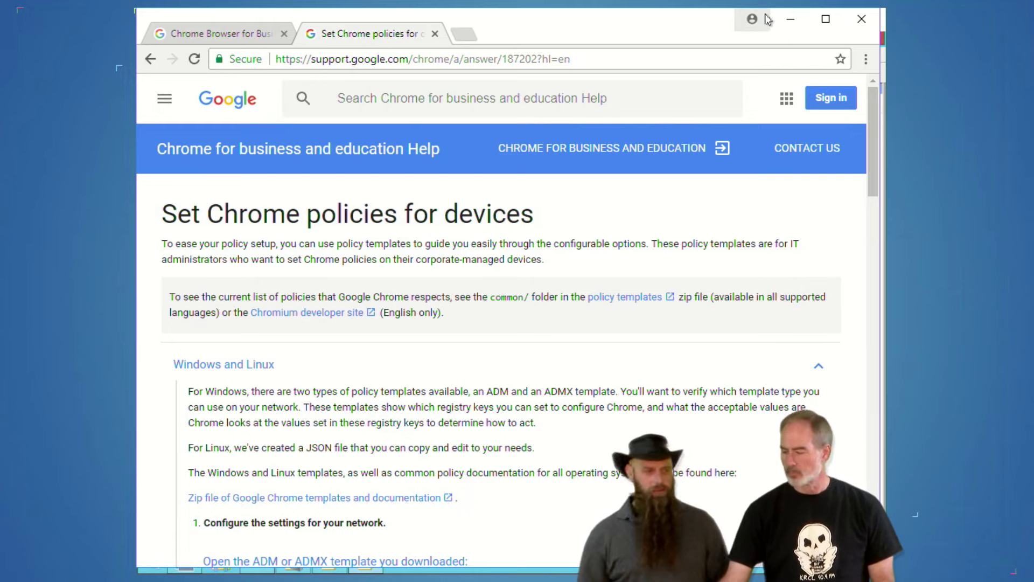
# Minimize the browser and all Group Policy windows in the v-dc01-web remote session to reveal the server's desktop.
pyautogui.click(796, 23)
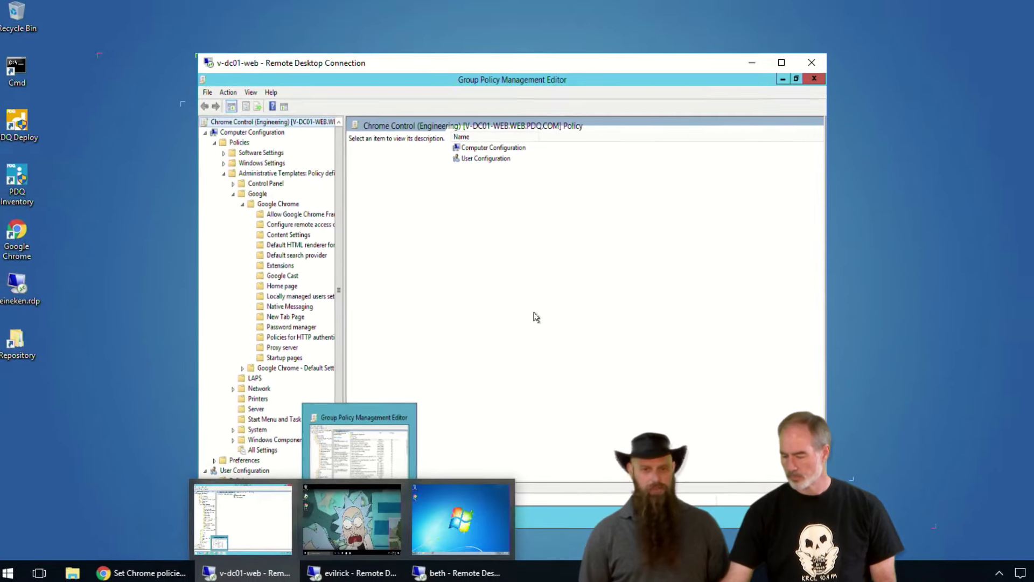
pyautogui.click(782, 81)
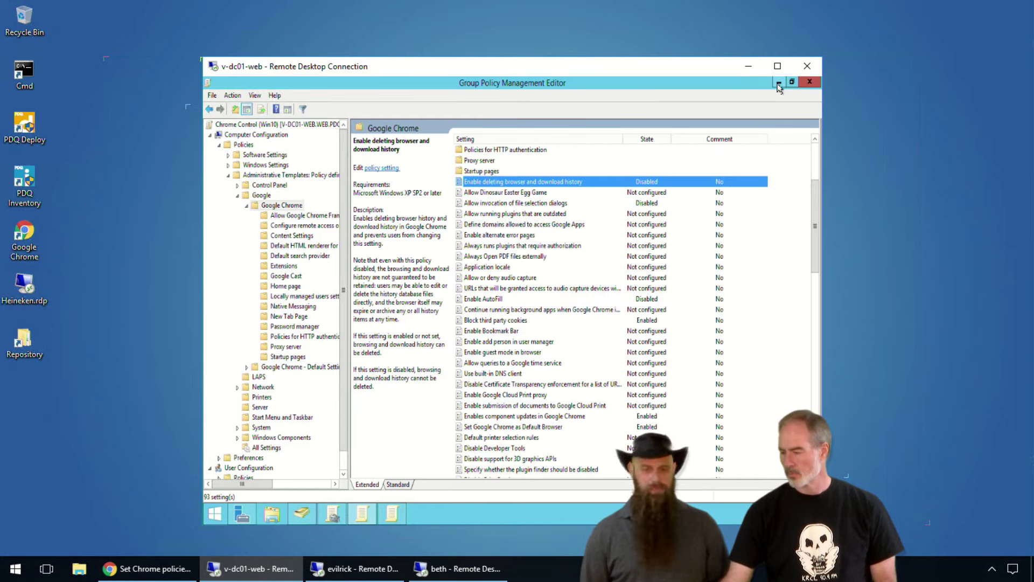
pyautogui.click(779, 82)
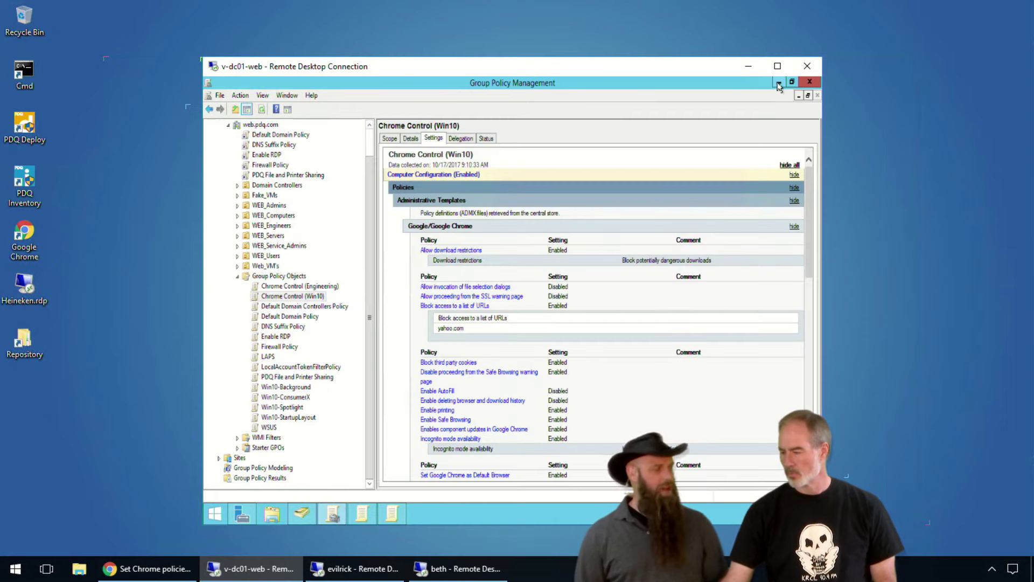
pyautogui.click(779, 83)
pyautogui.click(779, 82)
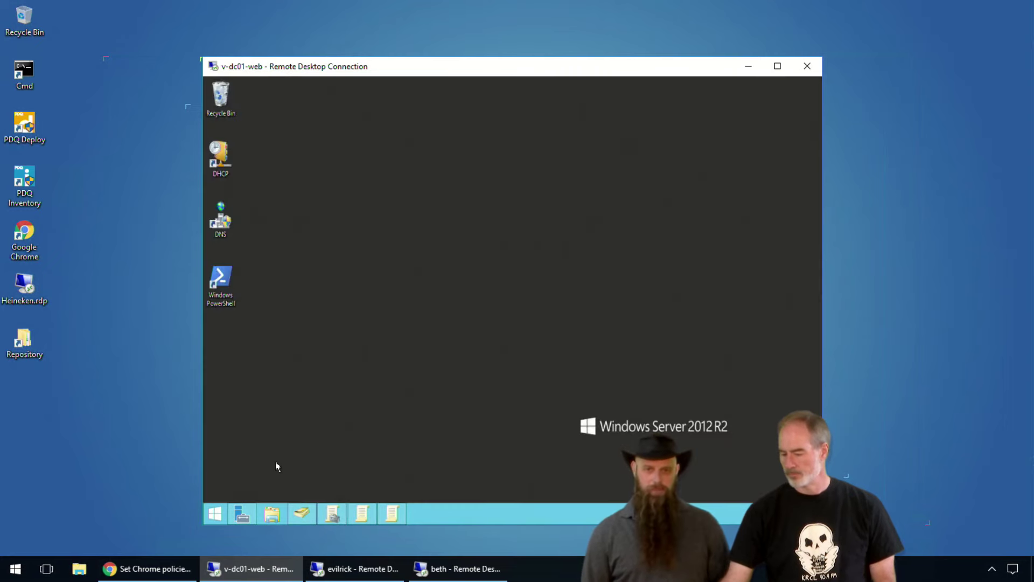
# Browse to the C:\TEMP\policy_templates folder in File Explorer on the server.
pyautogui.click(272, 515)
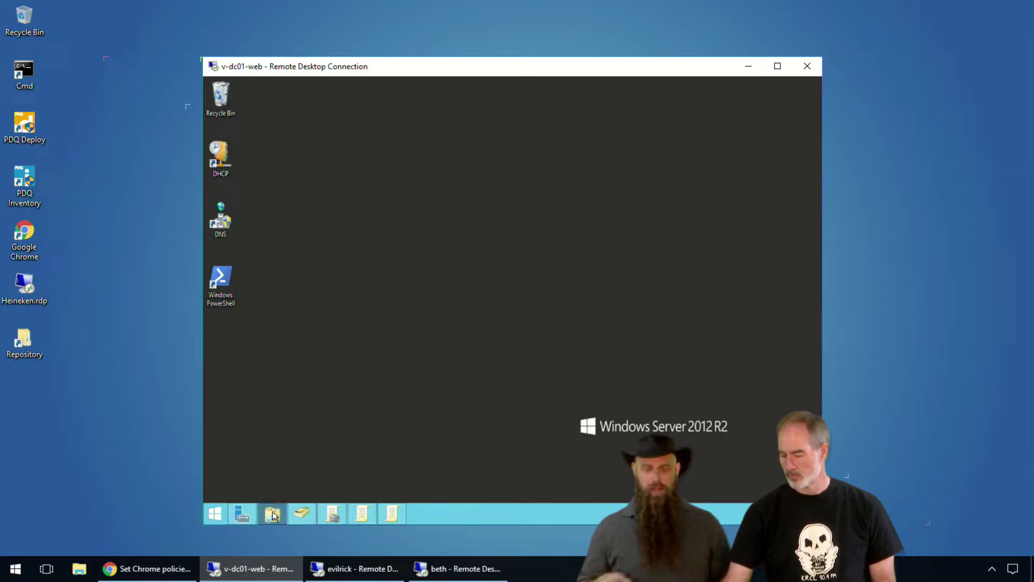
pyautogui.click(450, 326)
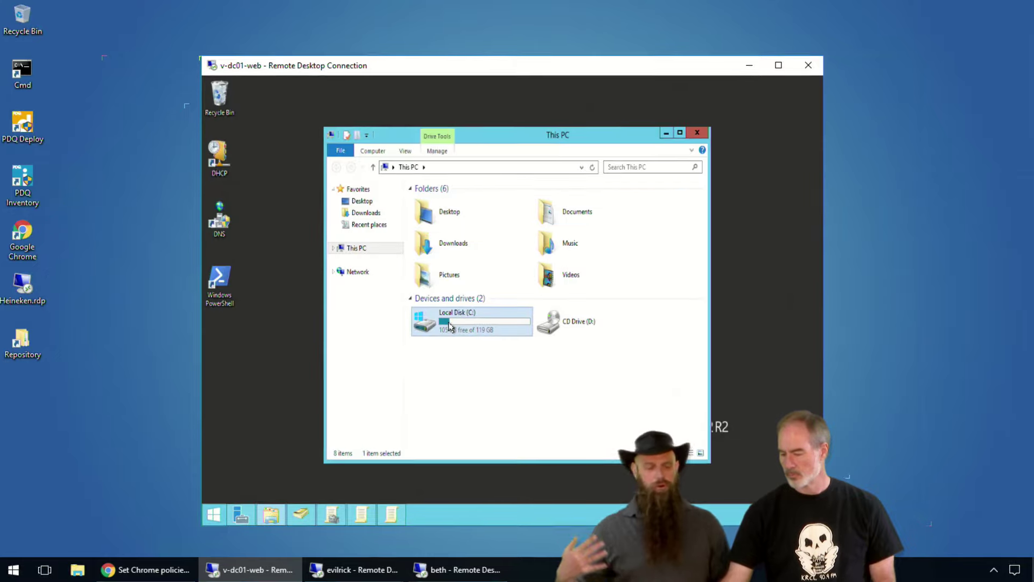
pyautogui.doubleClick(450, 326)
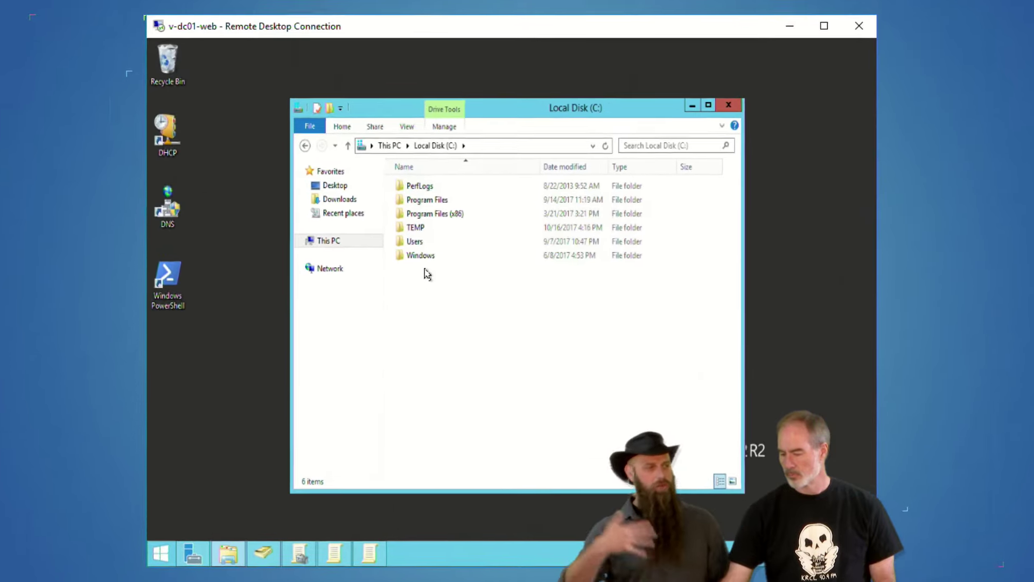
pyautogui.click(445, 242)
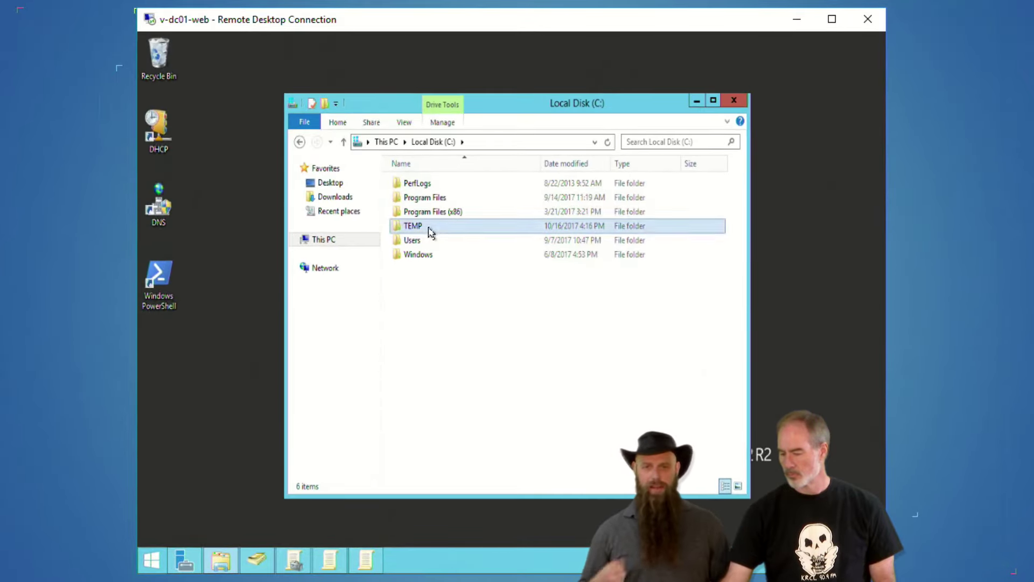
pyautogui.doubleClick(431, 232)
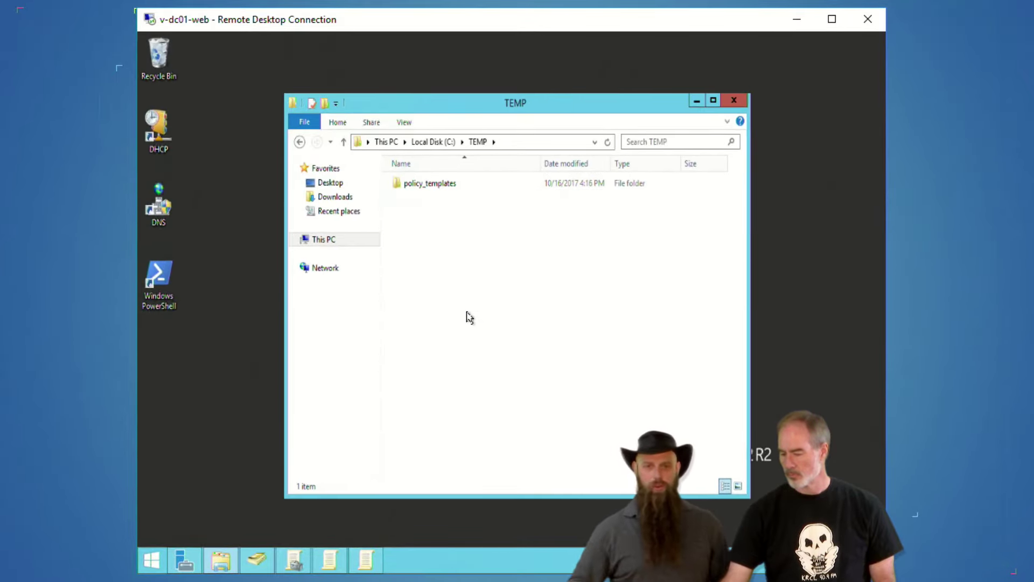
pyautogui.doubleClick(438, 186)
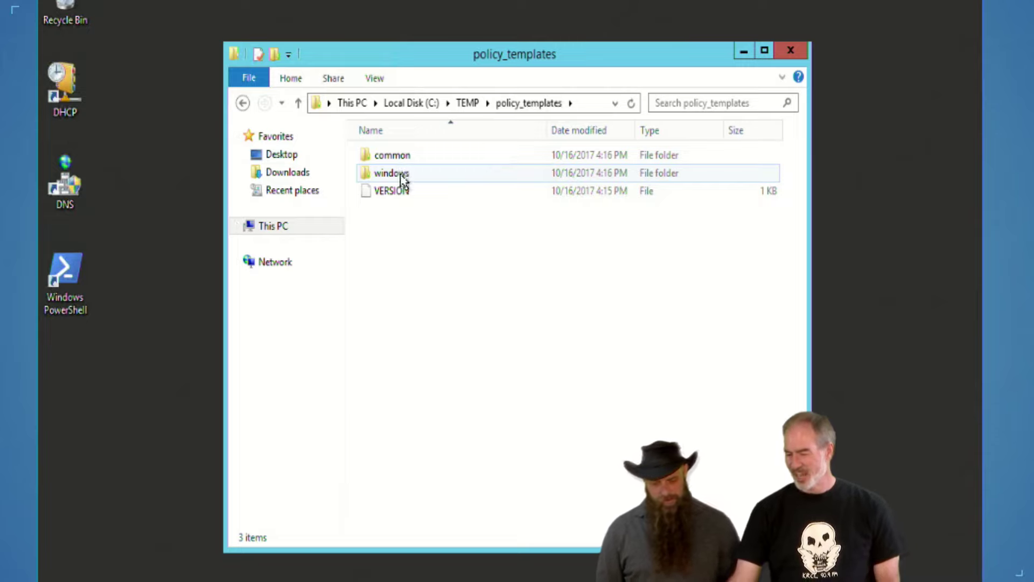
# Open the windows\admx\en-US subfolder of policy_templates and point out the chrome.adml and google.adml language files.
pyautogui.moveTo(391, 171)
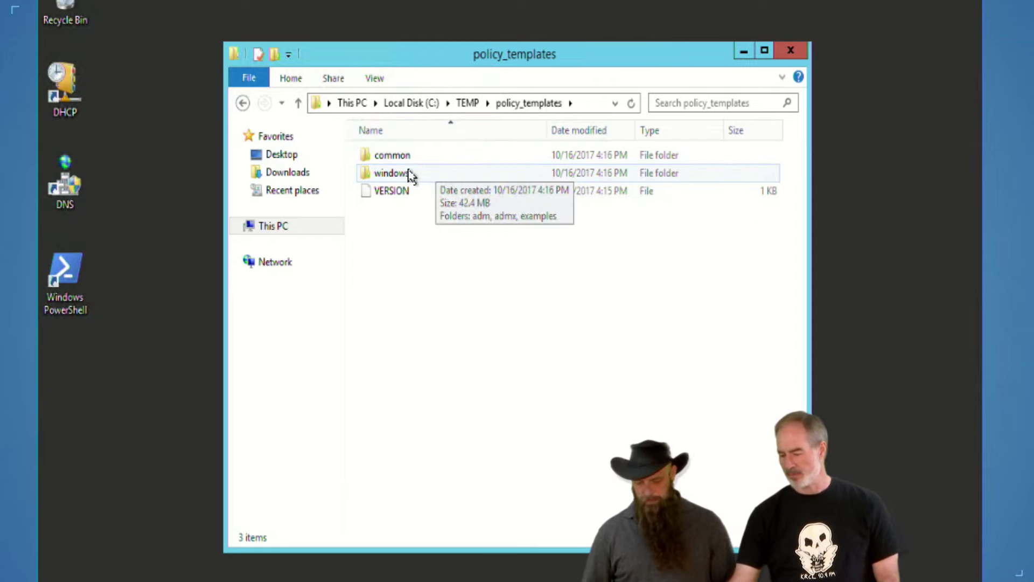
pyautogui.doubleClick(407, 175)
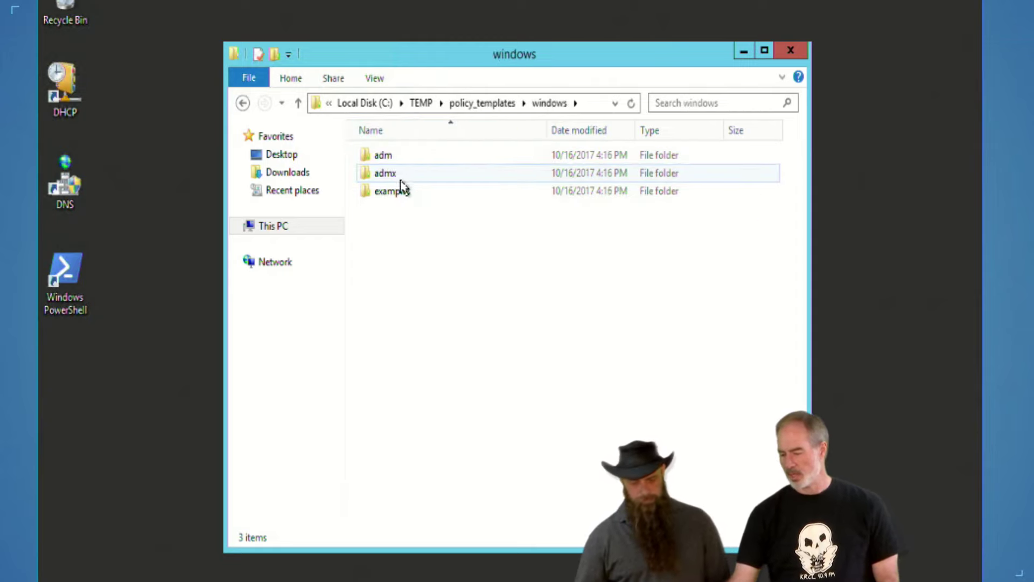
pyautogui.doubleClick(398, 176)
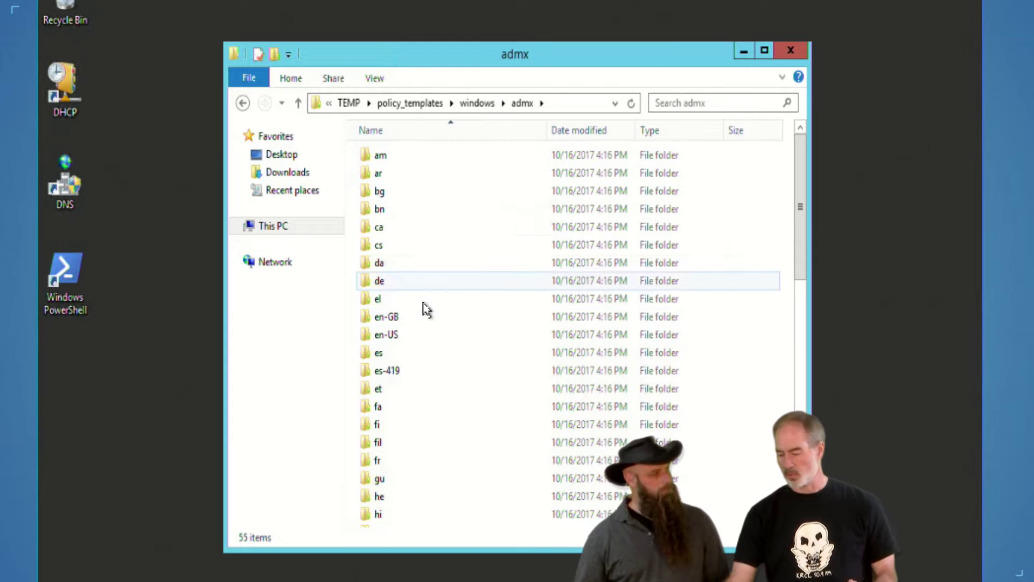
pyautogui.doubleClick(397, 335)
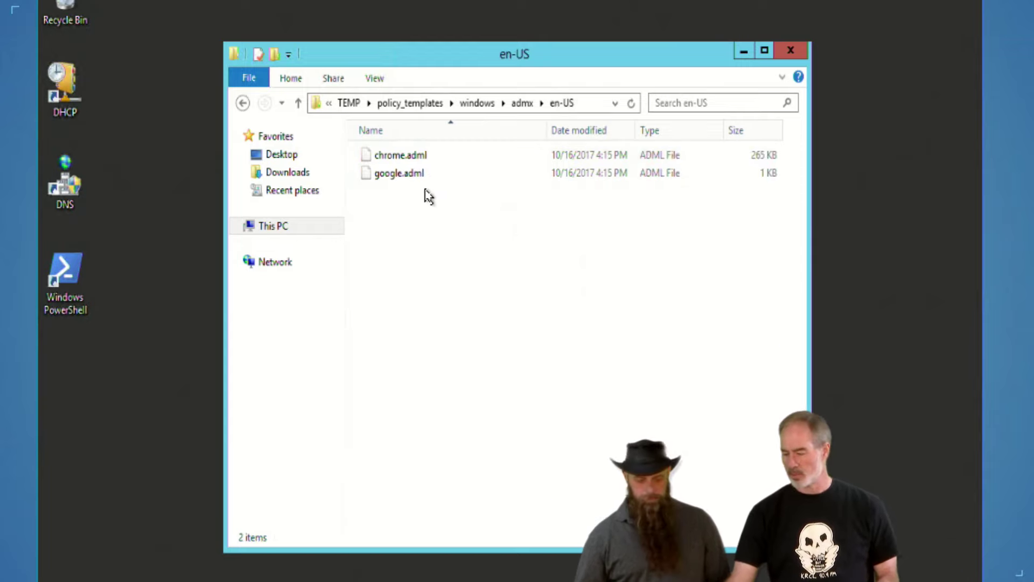
pyautogui.click(418, 157)
pyautogui.click(409, 177)
pyautogui.click(405, 157)
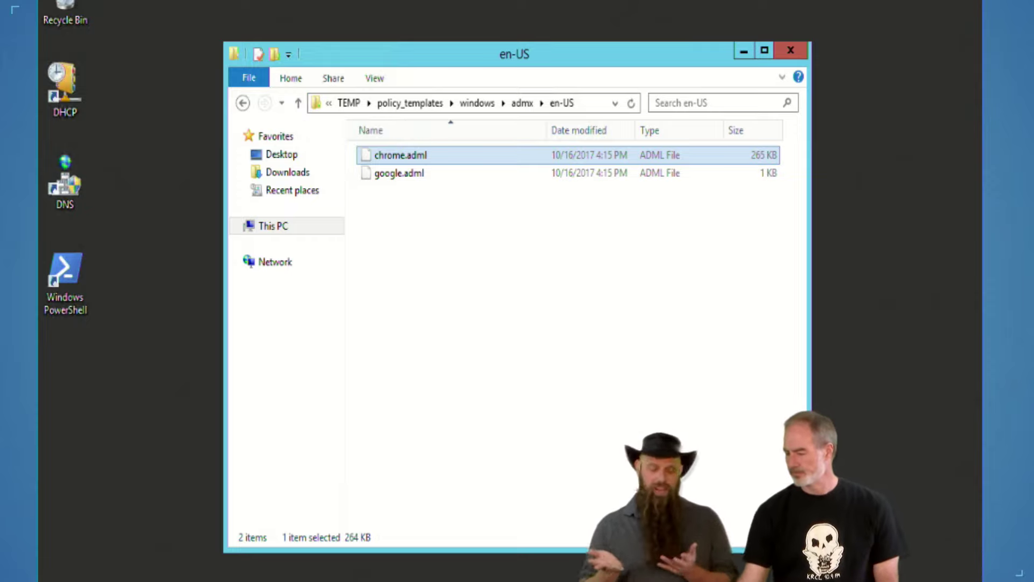
# Return to the parent admx folder and select chrome.admx below the language folders.
pyautogui.click(297, 102)
pyautogui.scroll(-11, 460, 362)
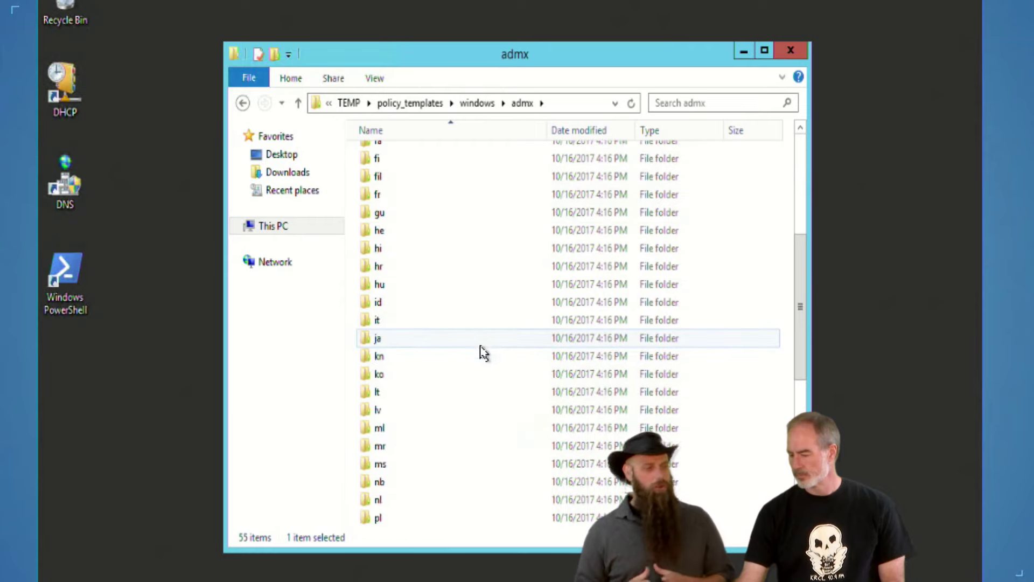
pyautogui.scroll(-1, 490, 338)
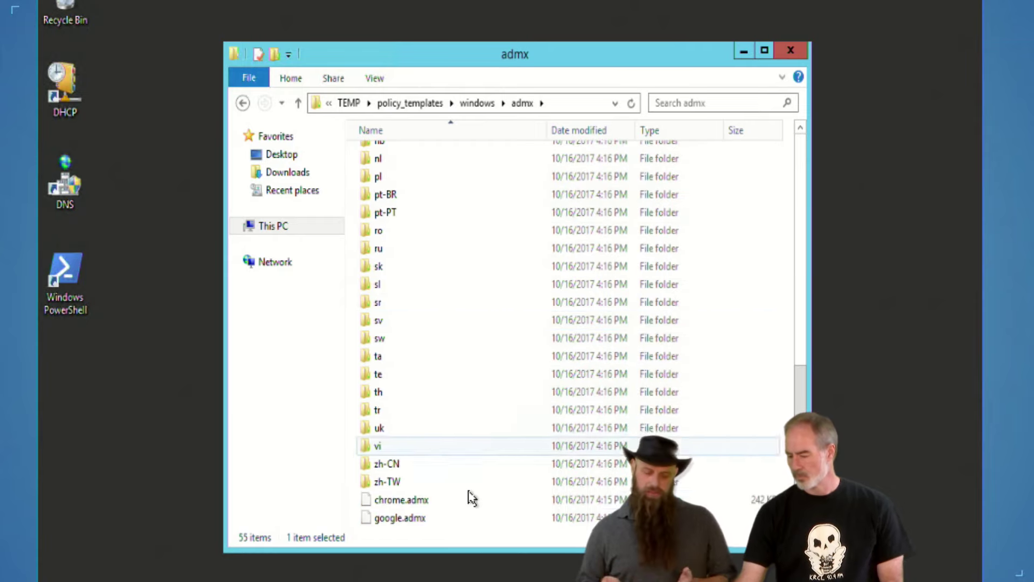
pyautogui.click(400, 500)
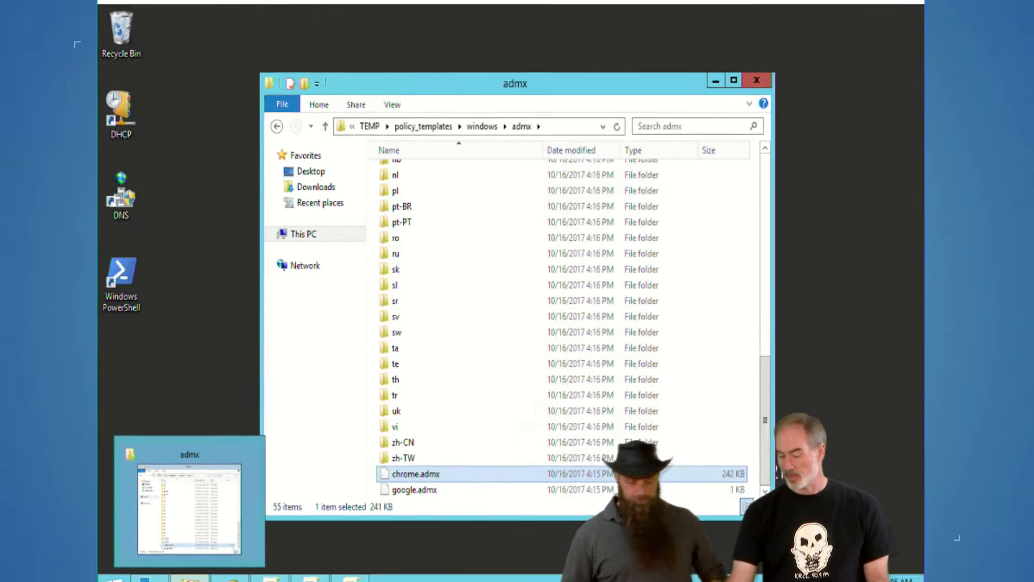
# Open a second File Explorer window on the server and browse to C:\Windows.
pyautogui.rightClick(226, 561)
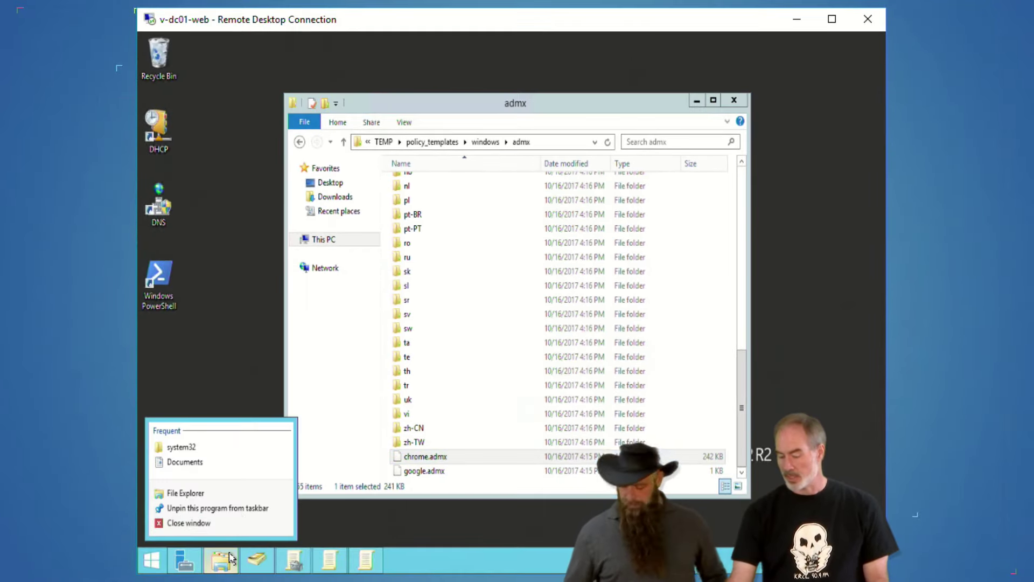
pyautogui.click(222, 494)
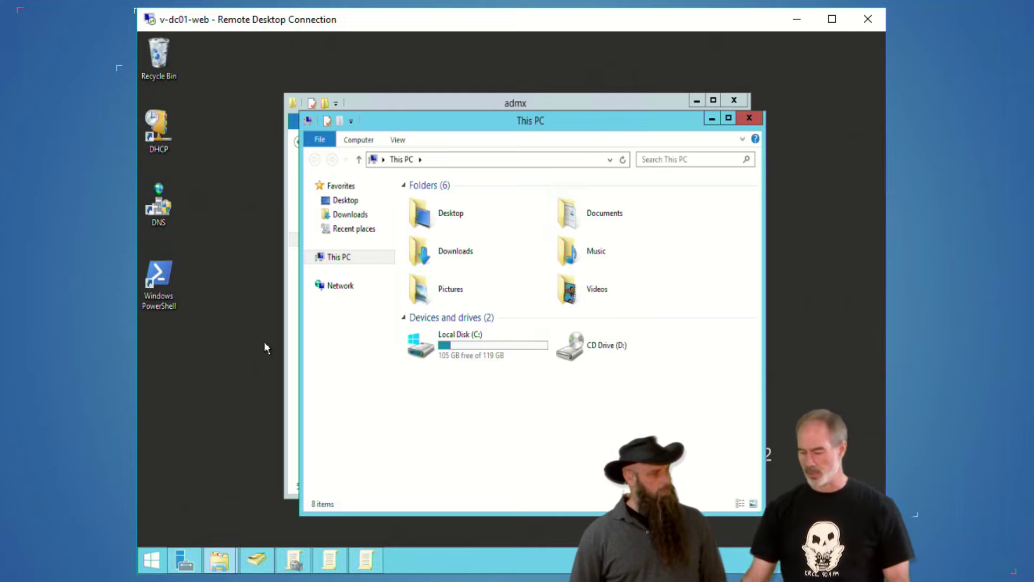
pyautogui.doubleClick(466, 338)
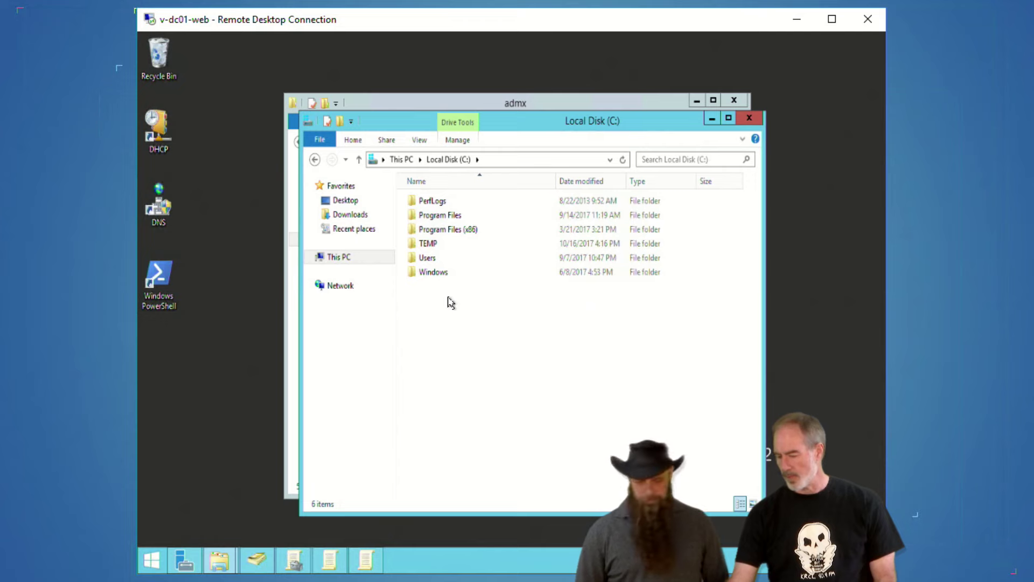
pyautogui.click(438, 273)
pyautogui.doubleClick(438, 273)
# Open the SYSVOL\domain\Policies folder inside the Windows directory.
pyautogui.scroll(-10, 495, 325)
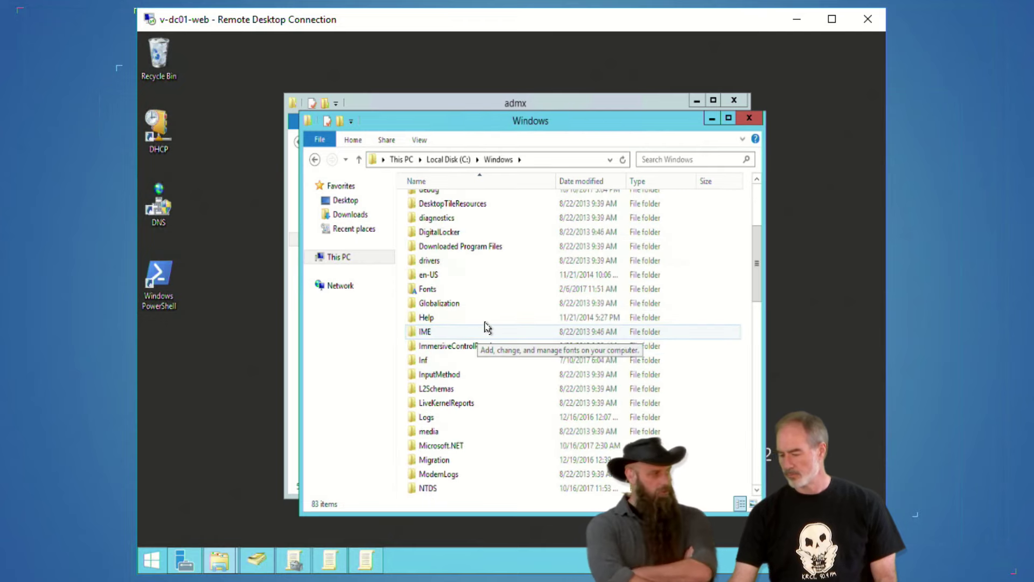
pyautogui.scroll(-5, 495, 325)
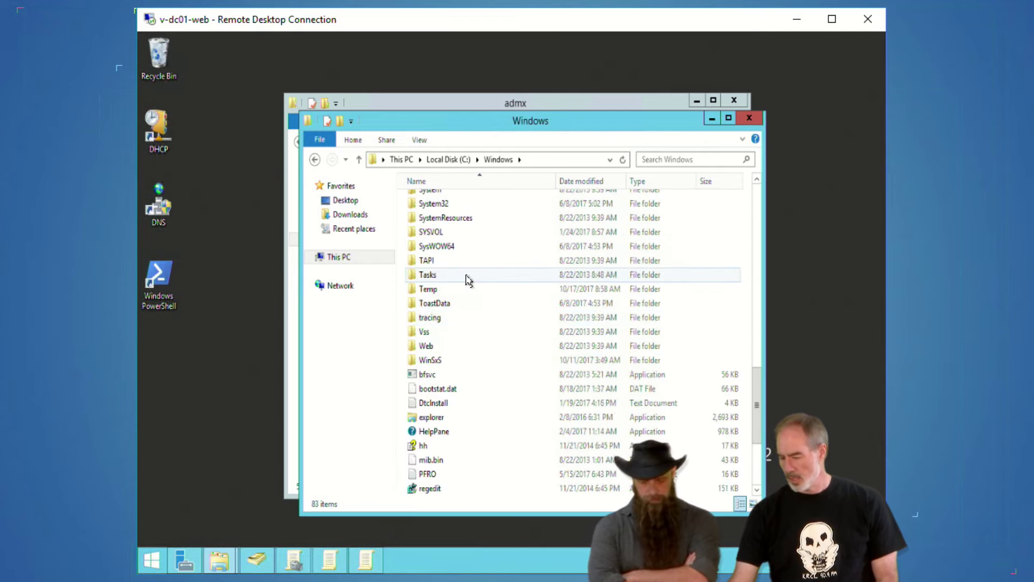
pyautogui.doubleClick(440, 236)
pyautogui.doubleClick(429, 205)
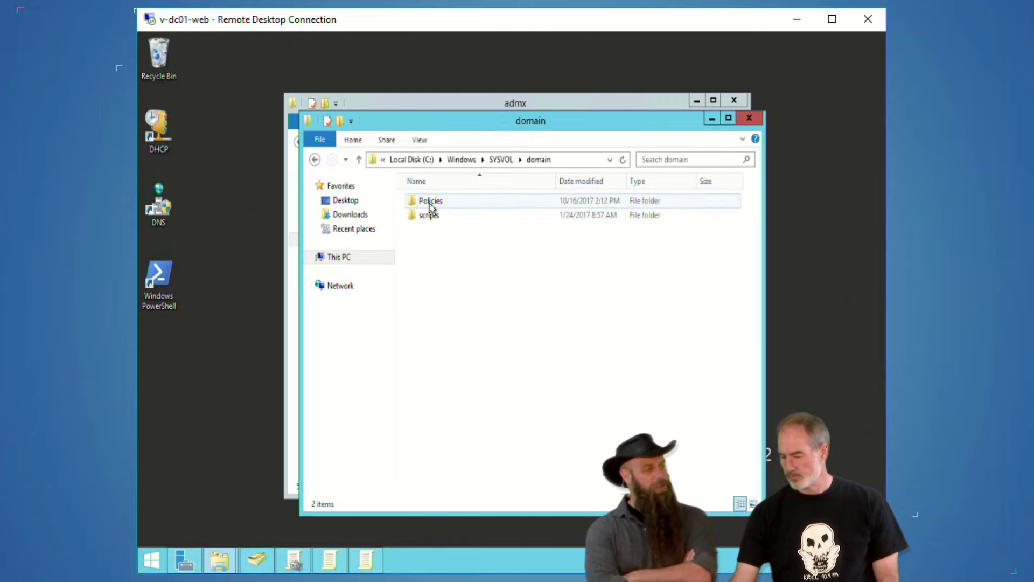
pyautogui.doubleClick(431, 202)
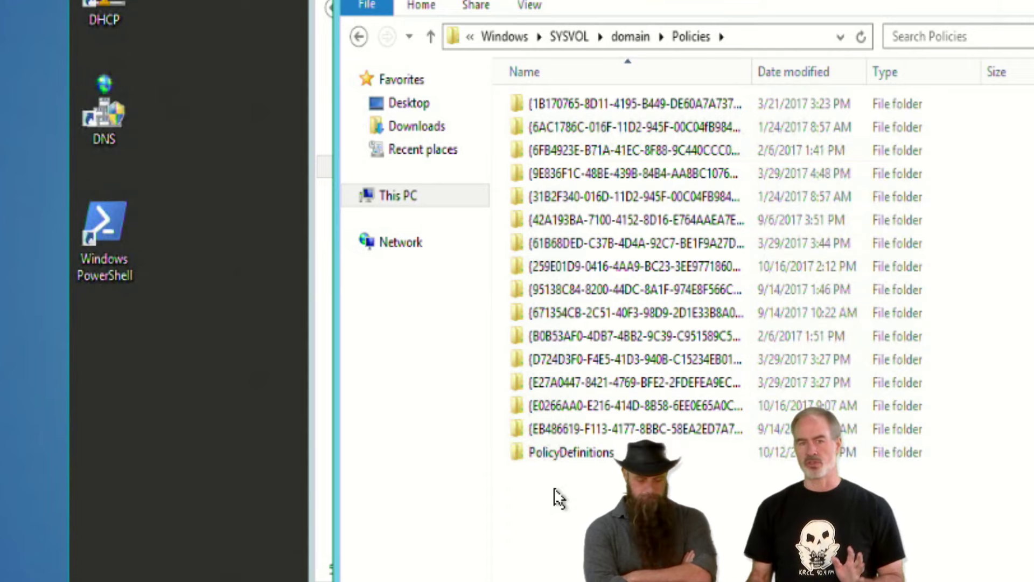
# Open the PolicyDefinitions folder and locate chrome.admx among the template files.
pyautogui.doubleClick(574, 449)
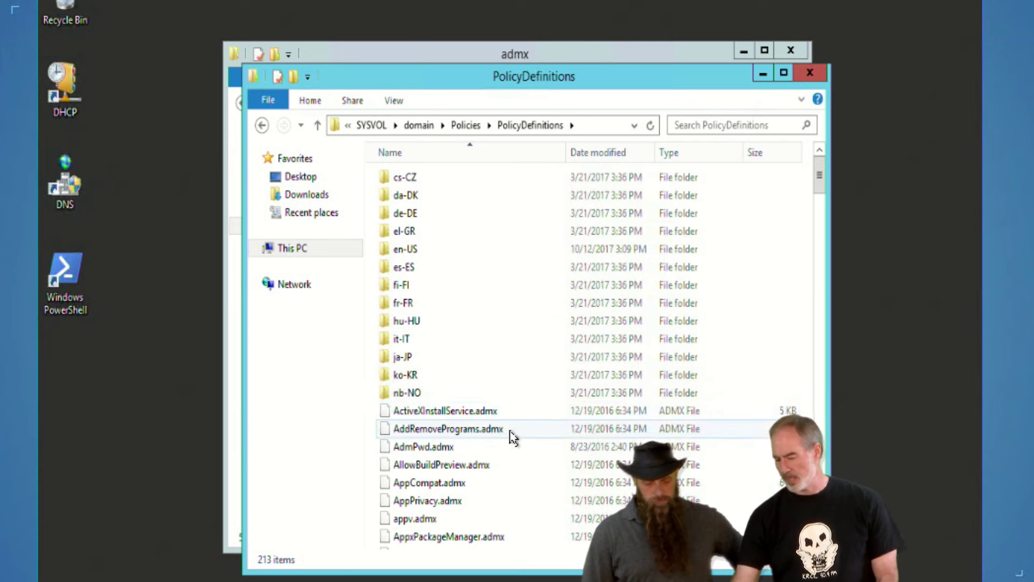
pyautogui.scroll(-5, 506, 428)
pyautogui.scroll(-5, 511, 408)
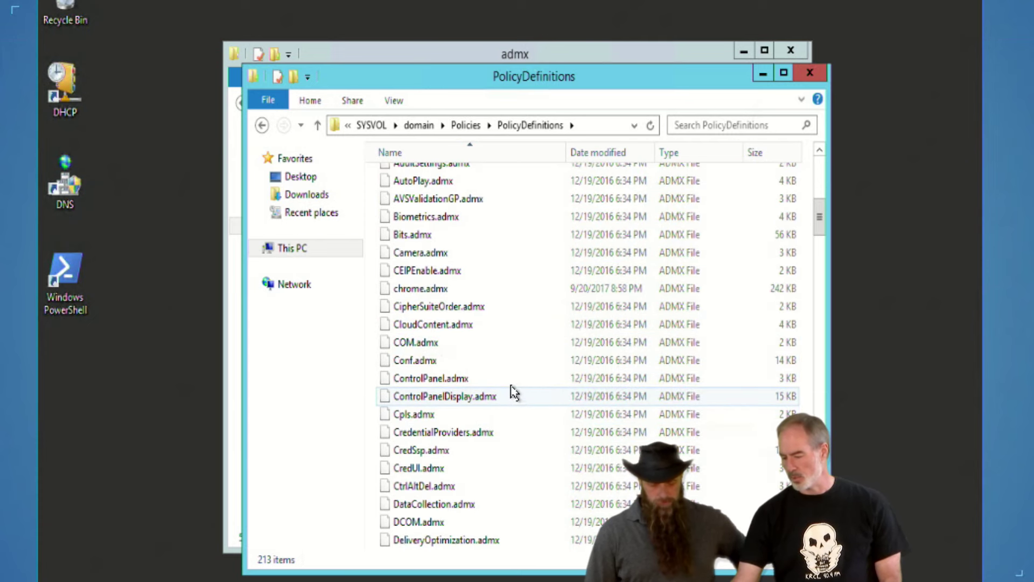
pyautogui.scroll(1, 511, 388)
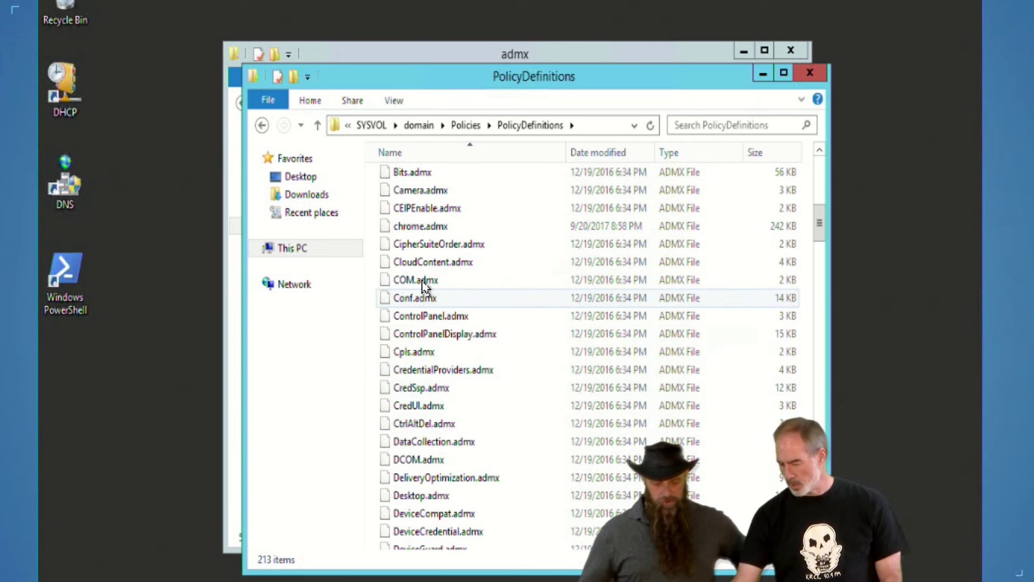
# Open the en-US subfolder of PolicyDefinitions and select the chrome.adml language file.
pyautogui.click(410, 229)
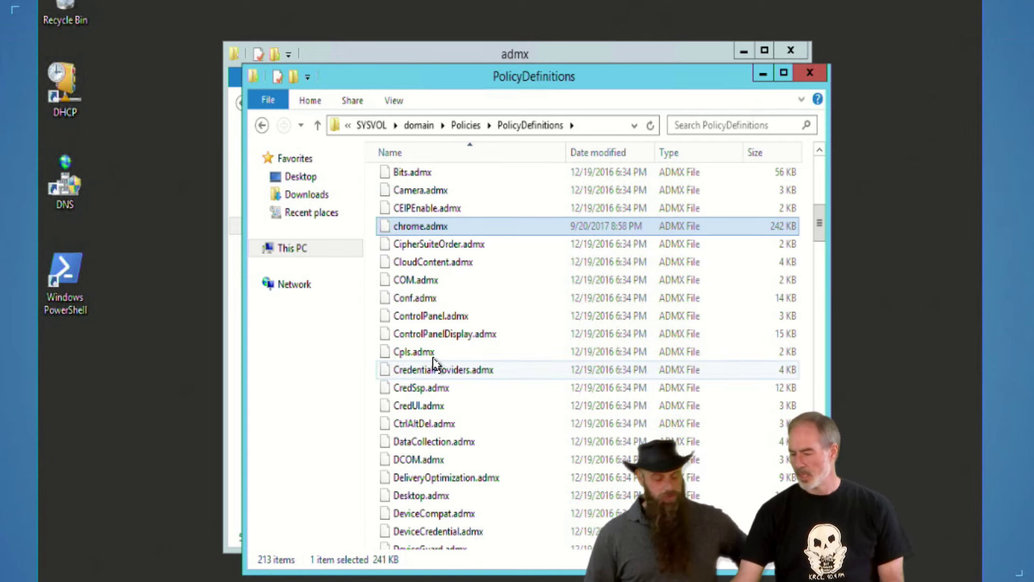
pyautogui.click(318, 128)
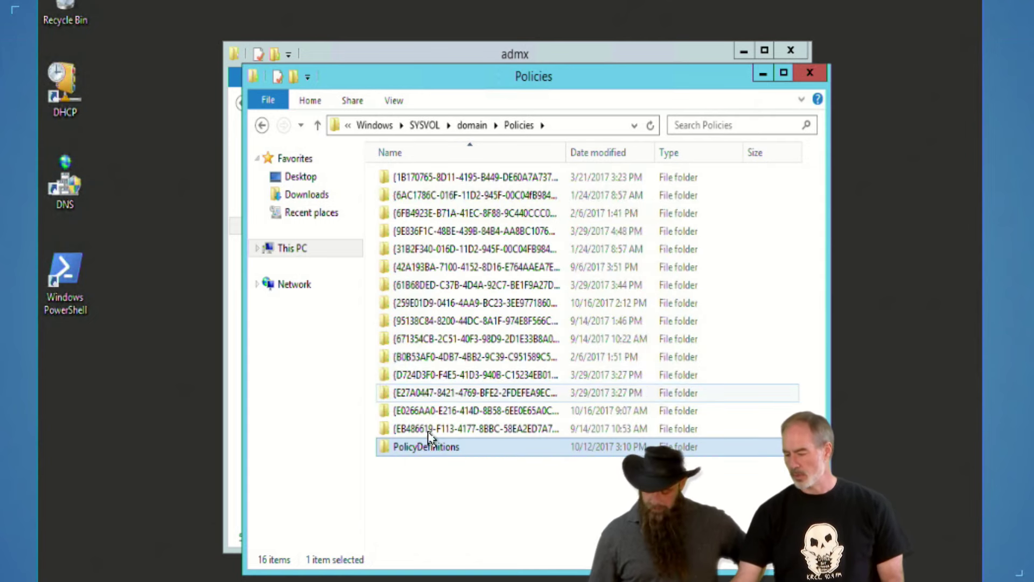
pyautogui.doubleClick(404, 447)
pyautogui.doubleClick(415, 250)
pyautogui.scroll(-3, 436, 289)
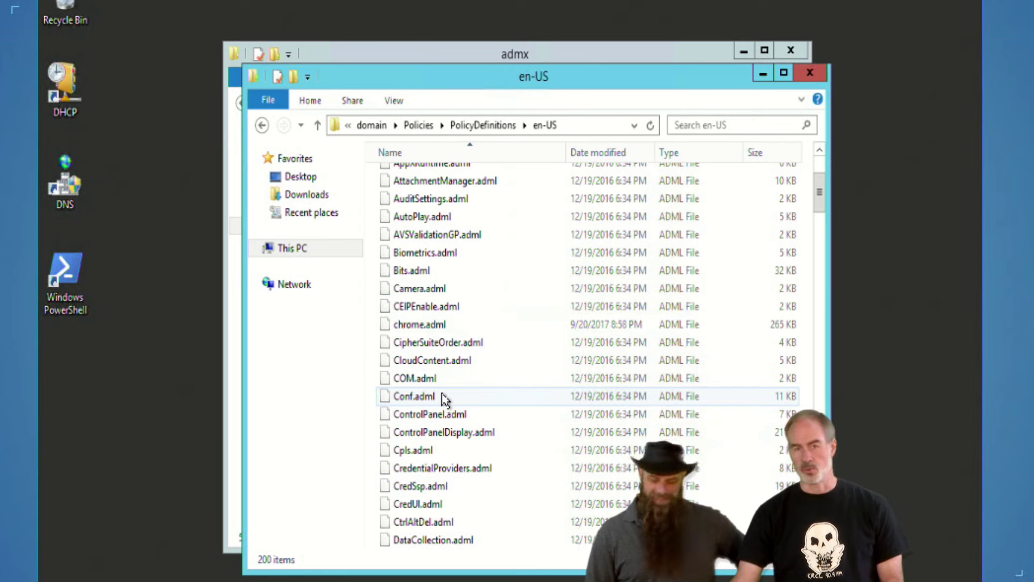
pyautogui.scroll(-1, 447, 402)
pyautogui.scroll(-1, 449, 403)
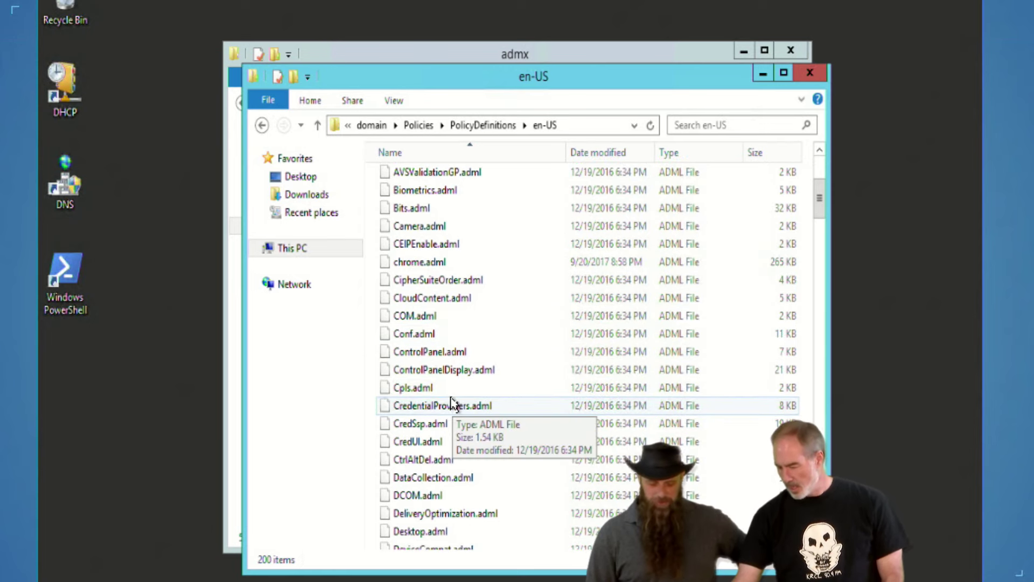
pyautogui.click(443, 263)
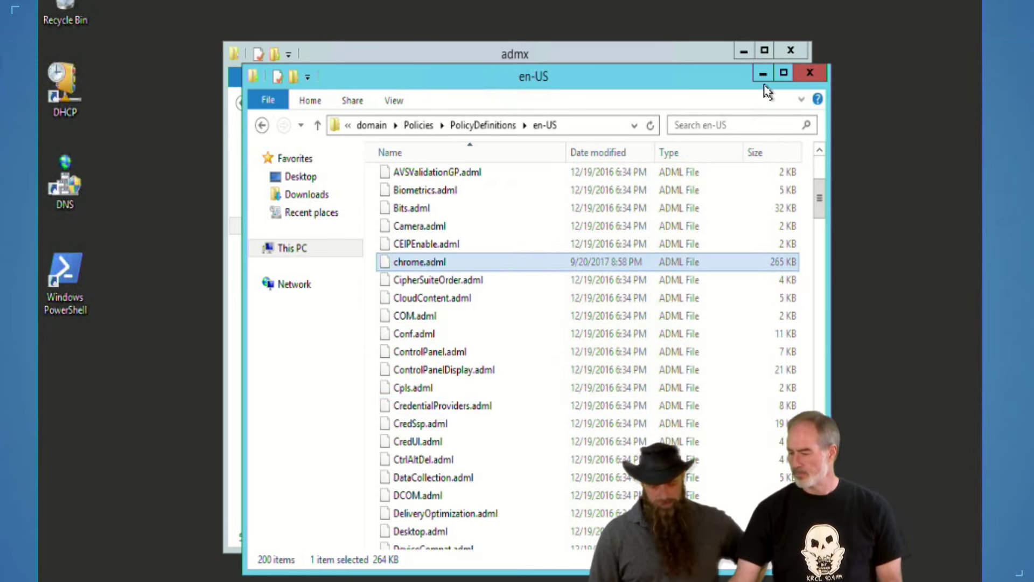
# Close both File Explorer windows and switch to the Group Policy Management Editor showing the Chrome Control (Win10) policy.
pyautogui.click(809, 74)
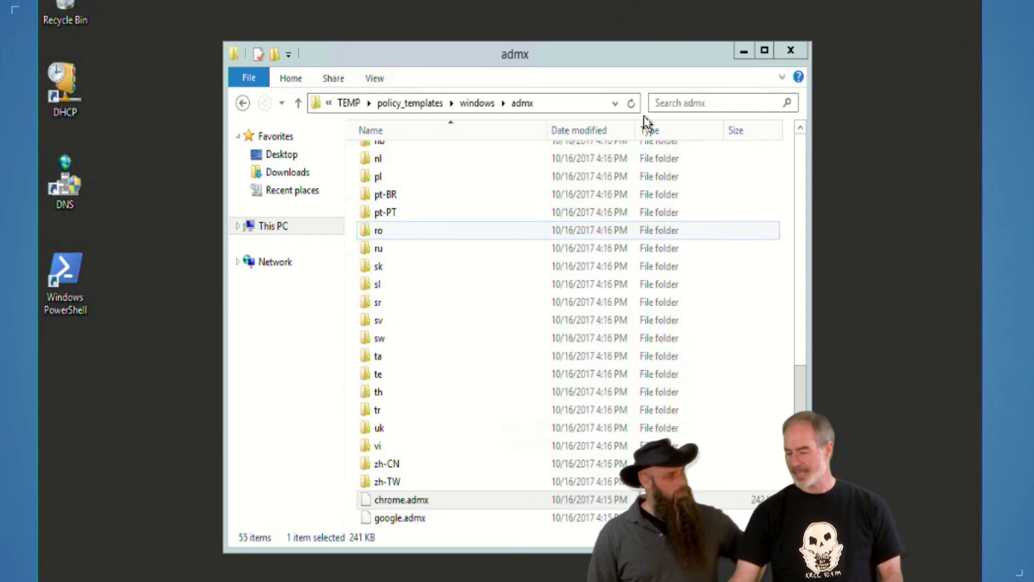
pyautogui.click(790, 51)
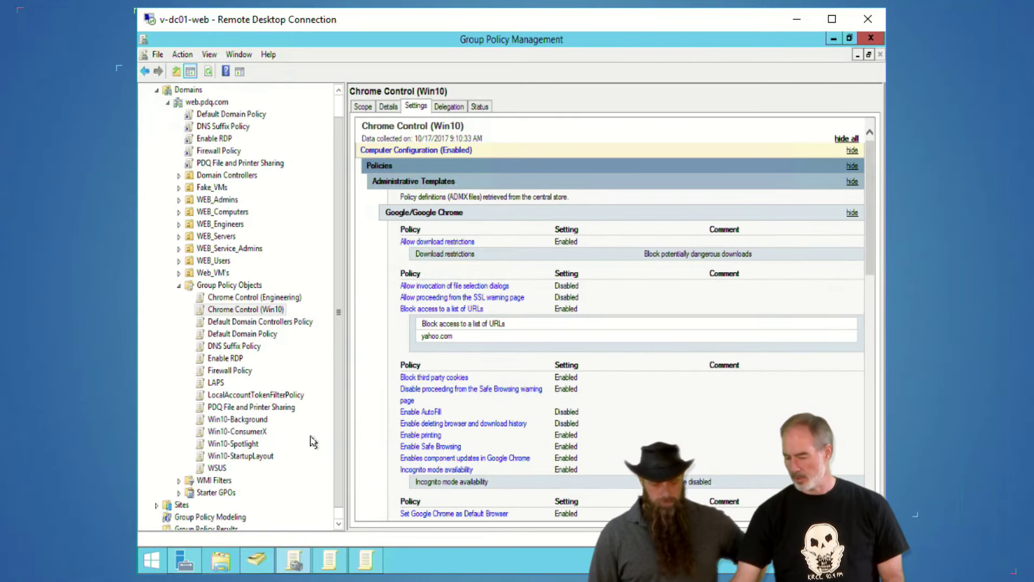
pyautogui.click(319, 557)
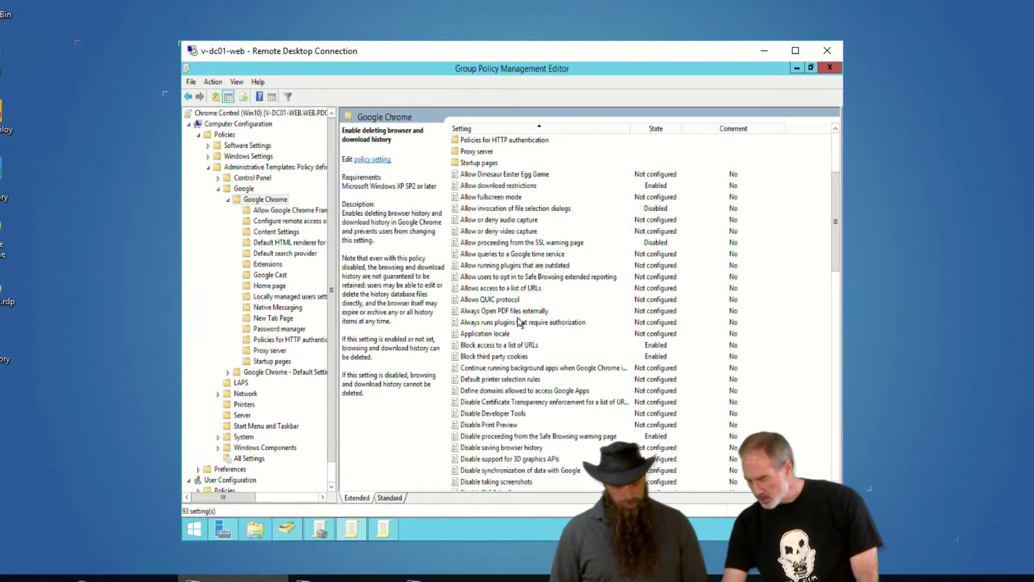
# Open the Set Google Chrome as Default Browser policy in the Google Chrome folder, choose Disabled, and discard the change.
pyautogui.scroll(-7, 512, 326)
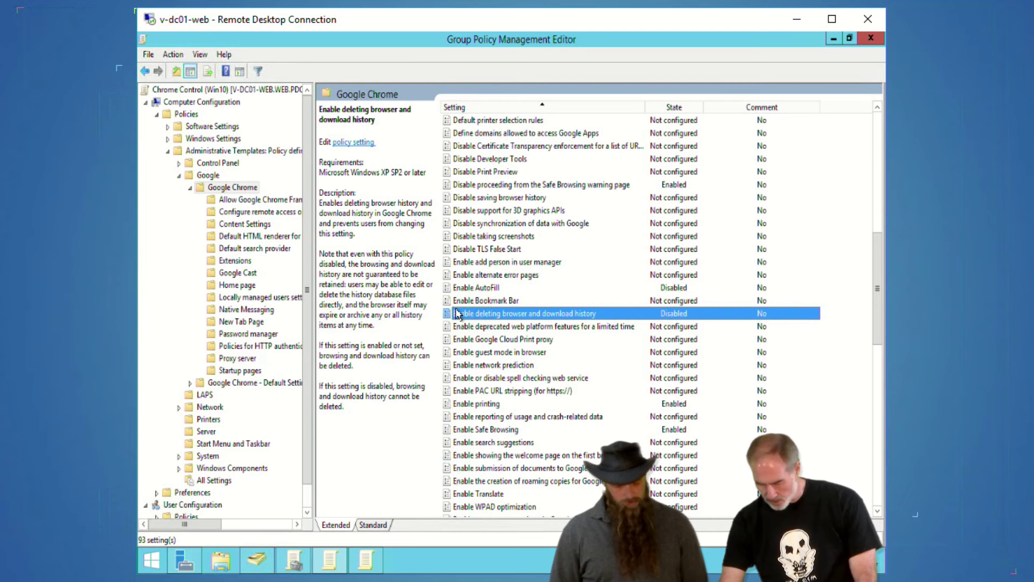
pyautogui.scroll(-3, 457, 315)
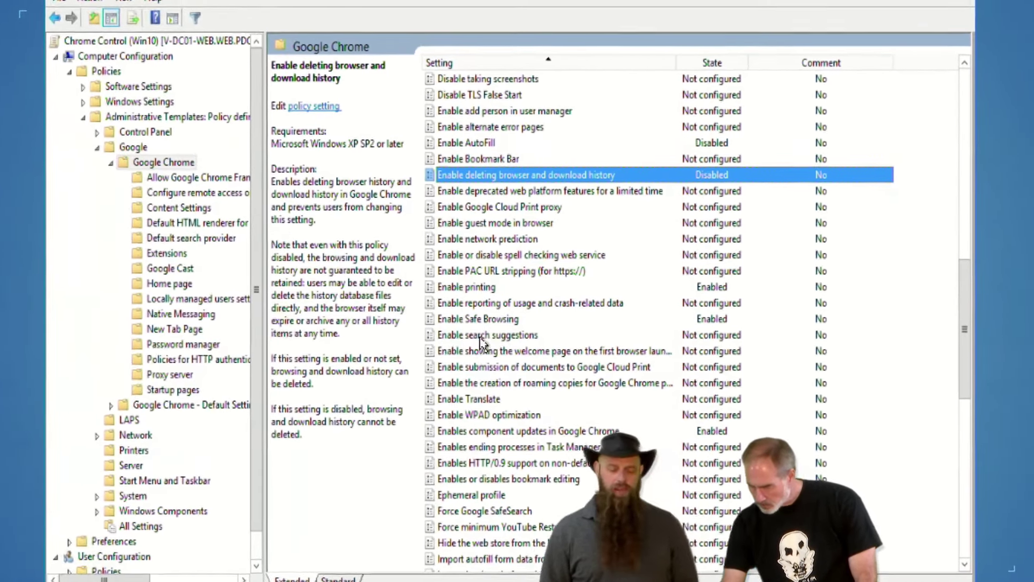
pyautogui.scroll(-3, 498, 428)
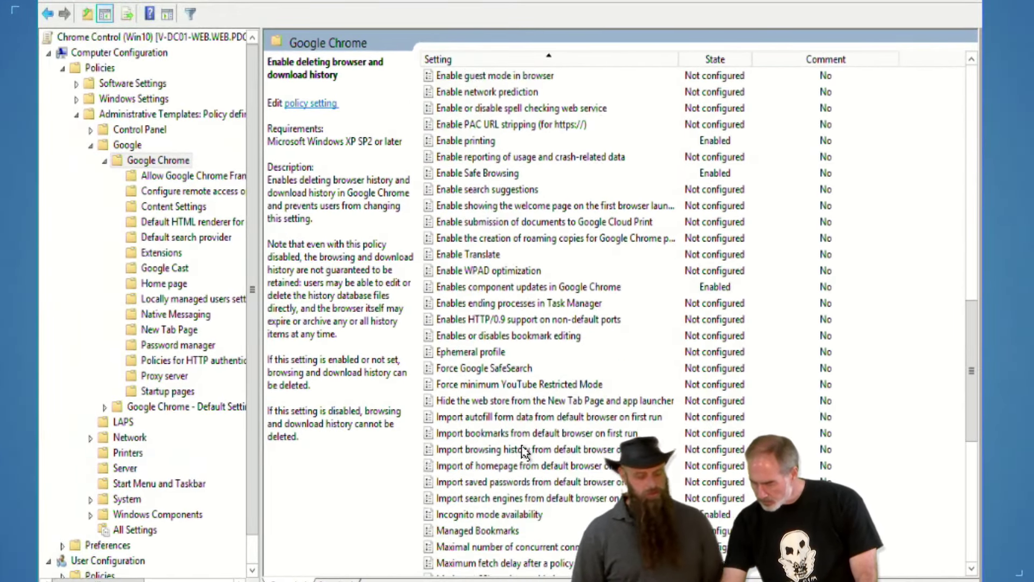
pyautogui.scroll(-1, 524, 452)
pyautogui.scroll(-4, 547, 477)
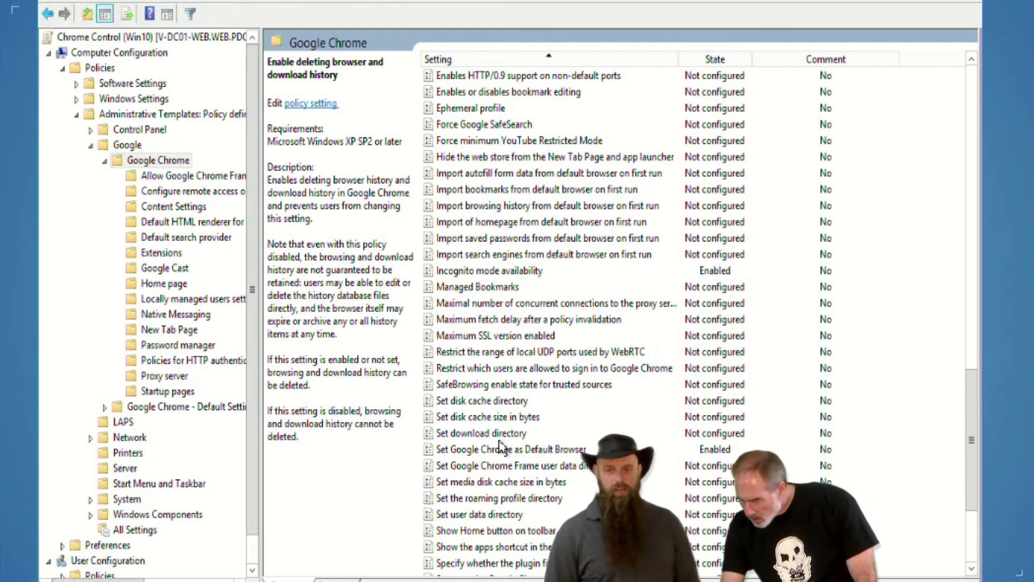
pyautogui.click(504, 454)
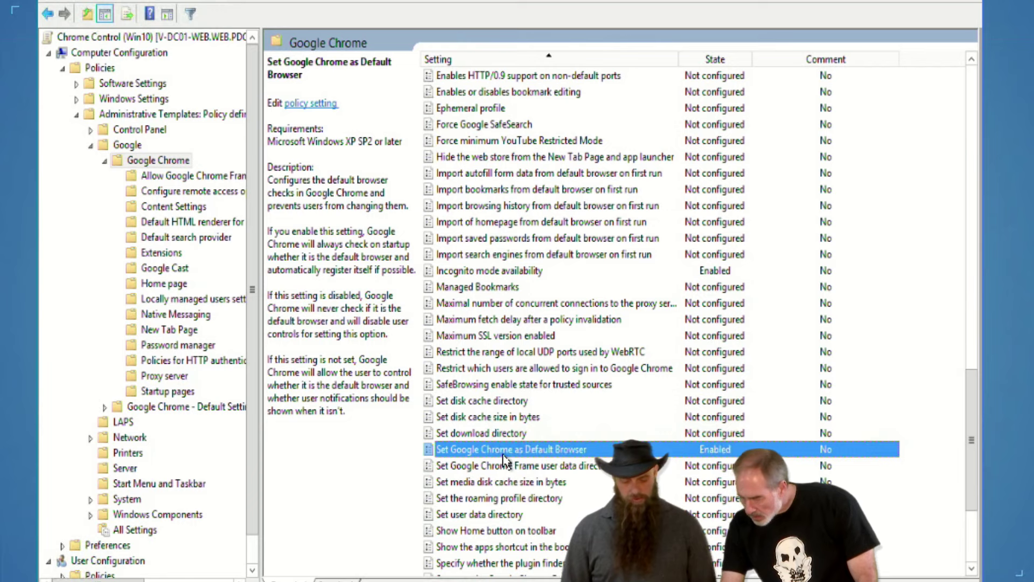
pyautogui.rightClick(505, 448)
pyautogui.click(539, 455)
pyautogui.moveTo(355, 46); pyautogui.dragTo(424, 19)
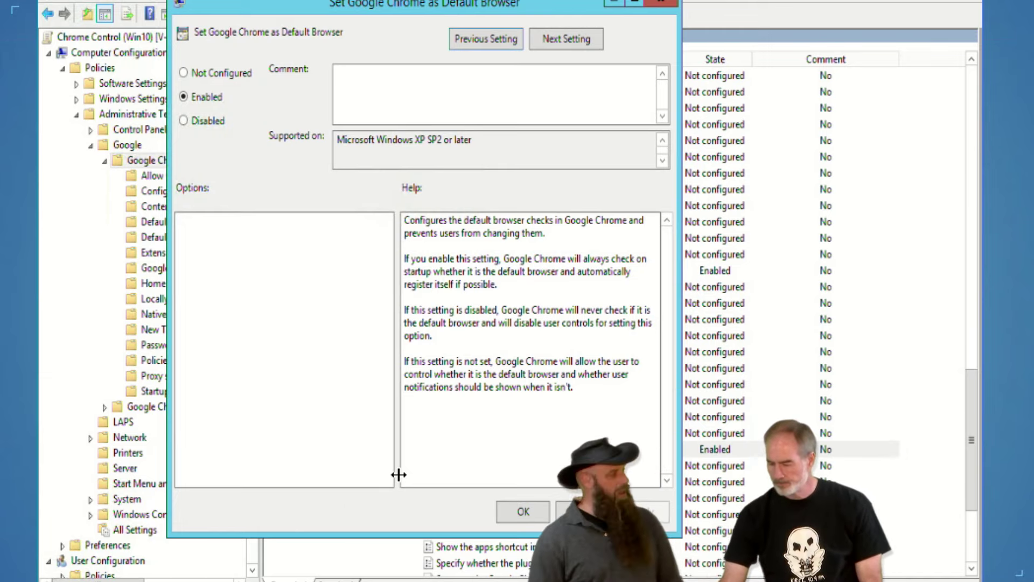
pyautogui.click(193, 122)
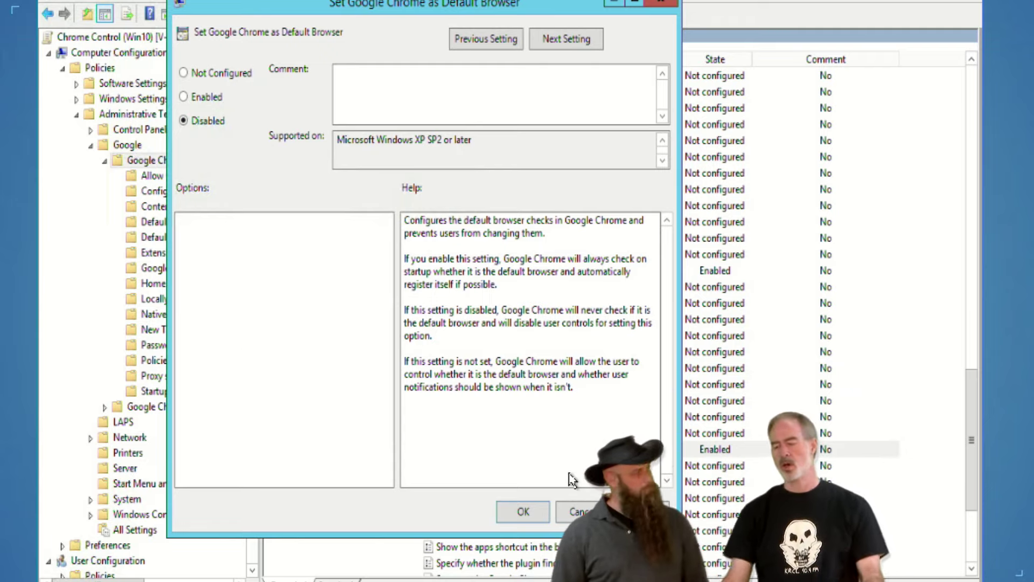
pyautogui.click(578, 511)
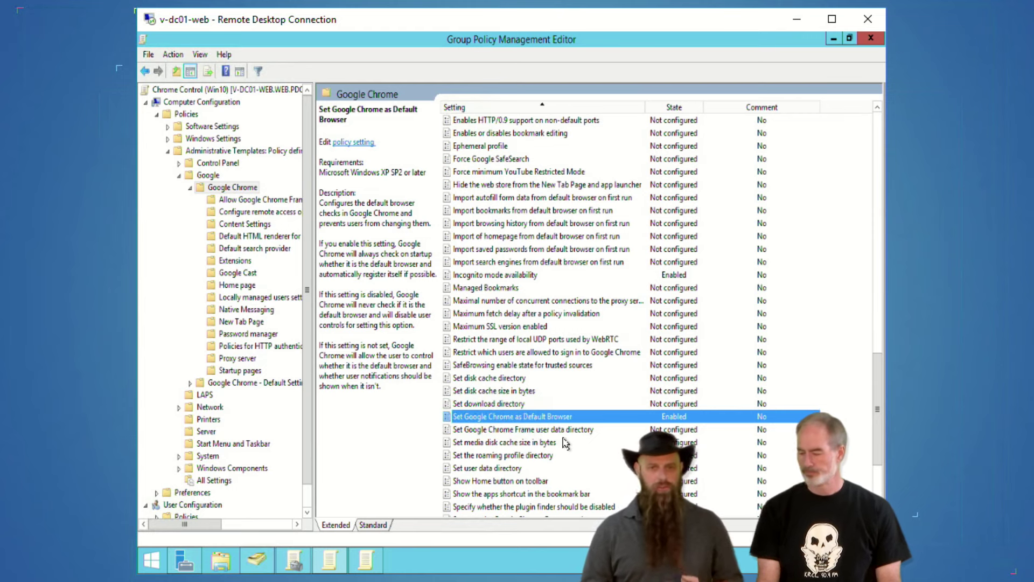
# Open the Enables component updates in Google Chrome policy, review its state and help text, and close it without changes.
pyautogui.scroll(4, 537, 291)
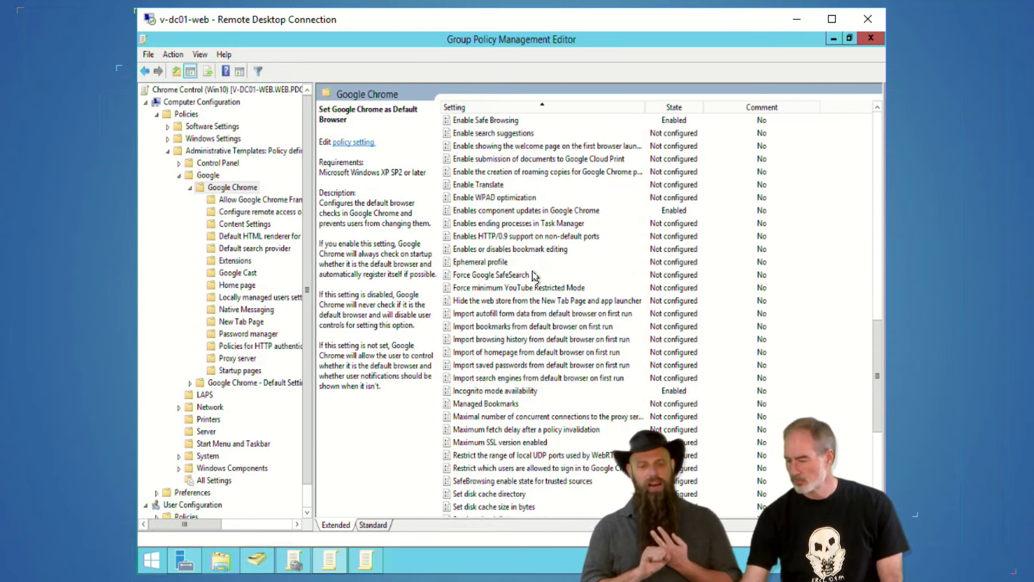
pyautogui.scroll(2, 559, 212)
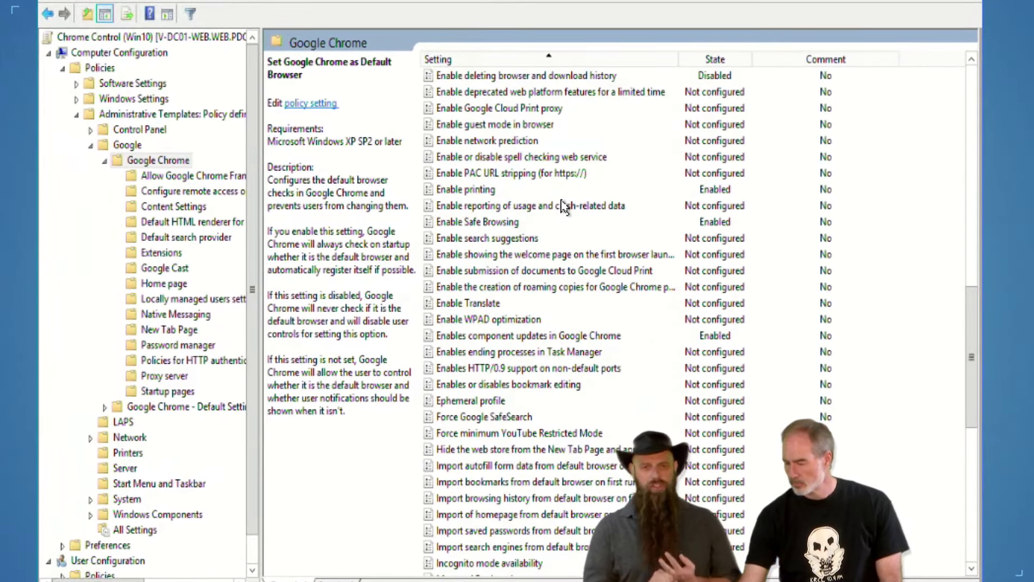
pyautogui.click(506, 336)
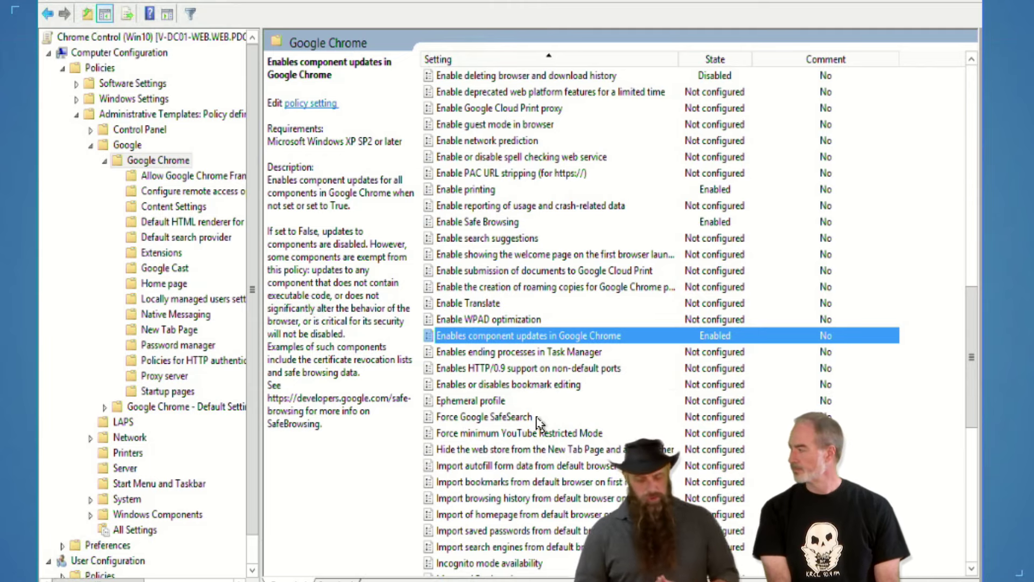
pyautogui.click(163, 161)
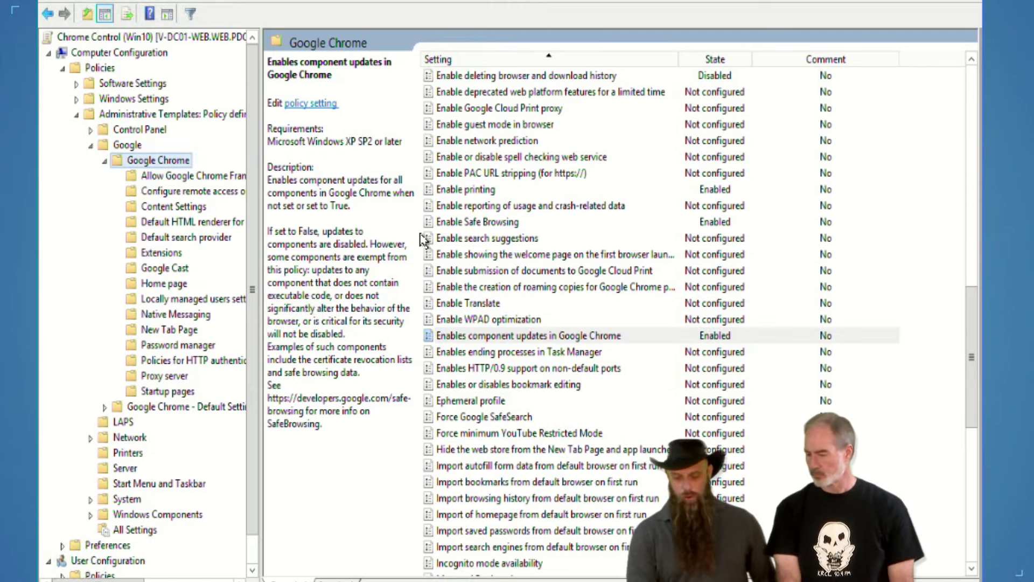
pyautogui.click(566, 336)
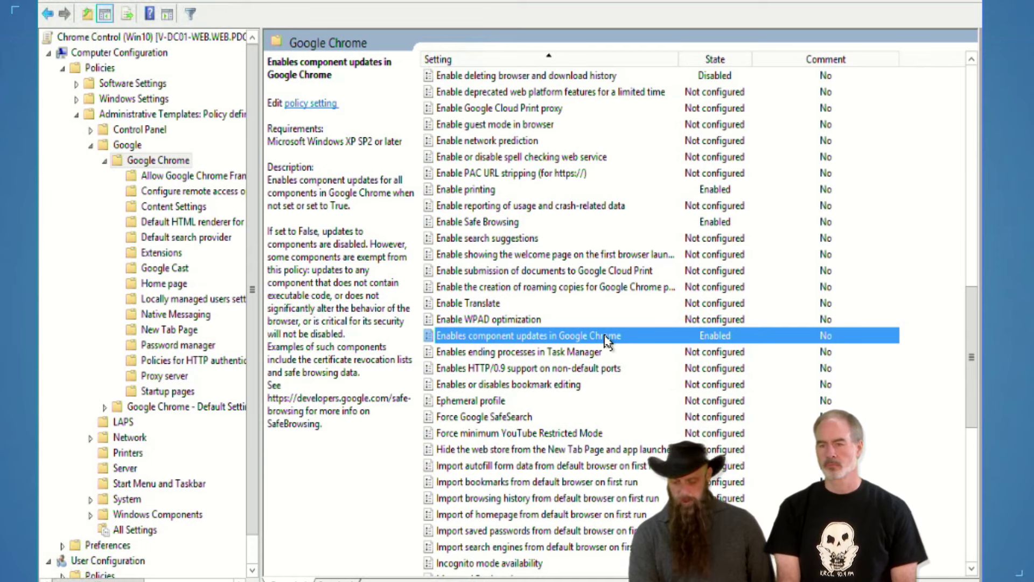
pyautogui.doubleClick(605, 340)
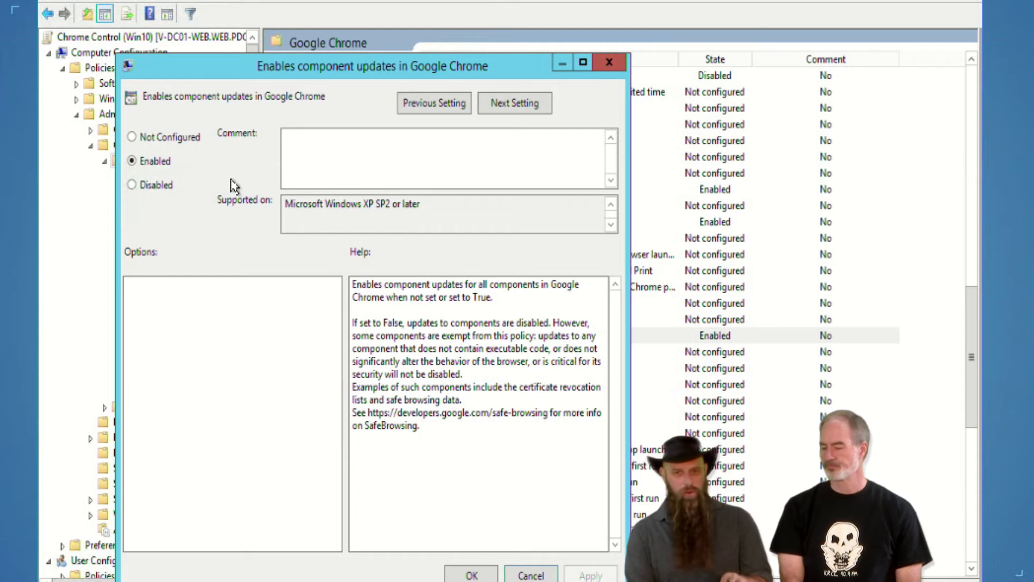
pyautogui.click(541, 575)
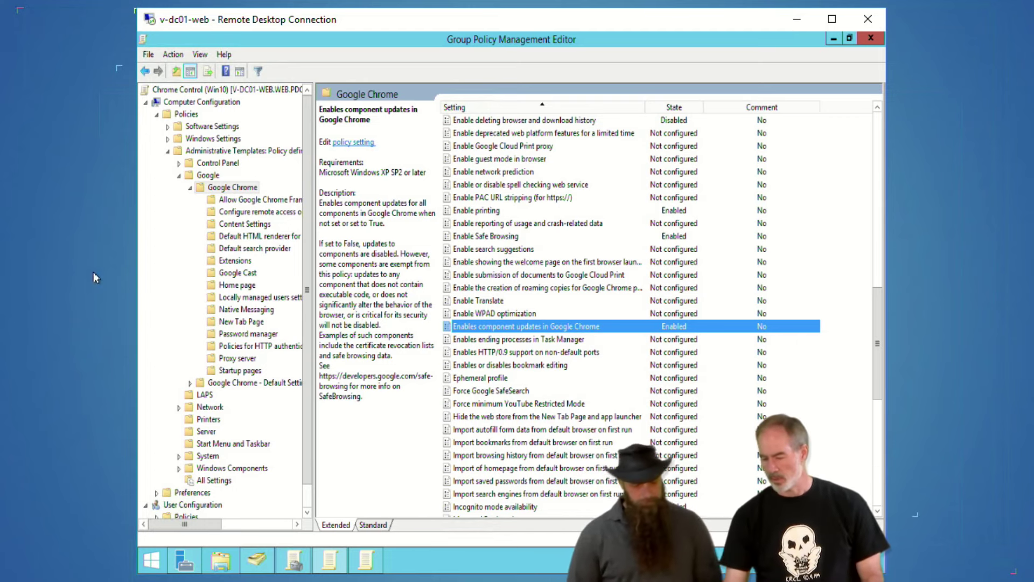
# In the Content Settings folder, set the Default Flash setting policy's option to Block the Flash plugin.
pyautogui.click(240, 224)
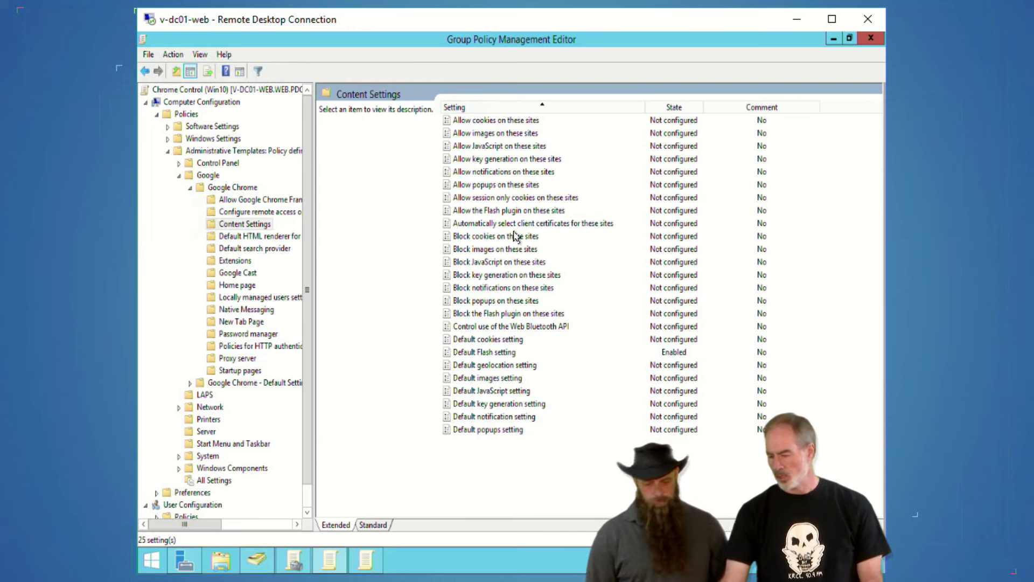
pyautogui.click(481, 210)
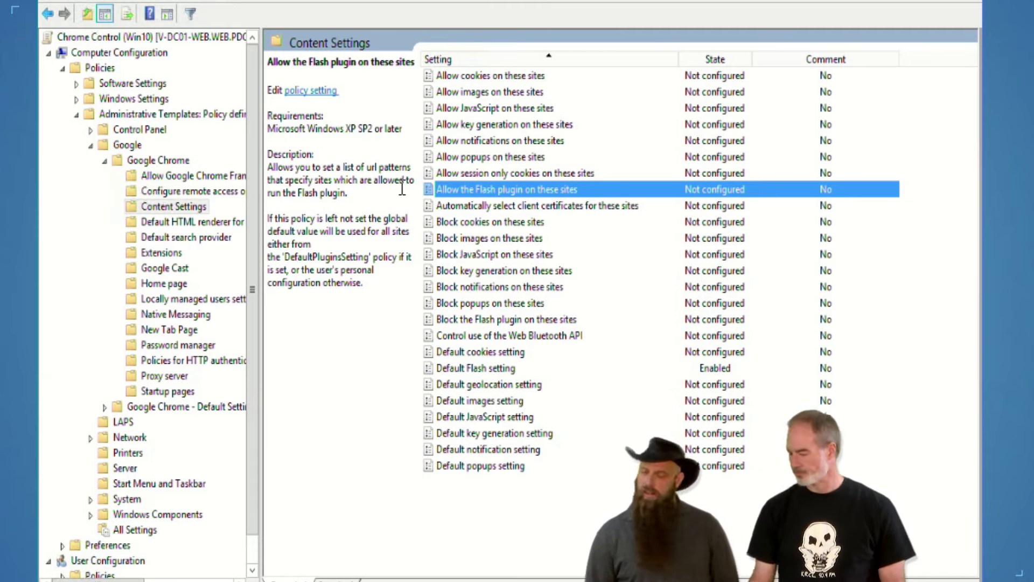
pyautogui.click(491, 370)
pyautogui.doubleClick(491, 371)
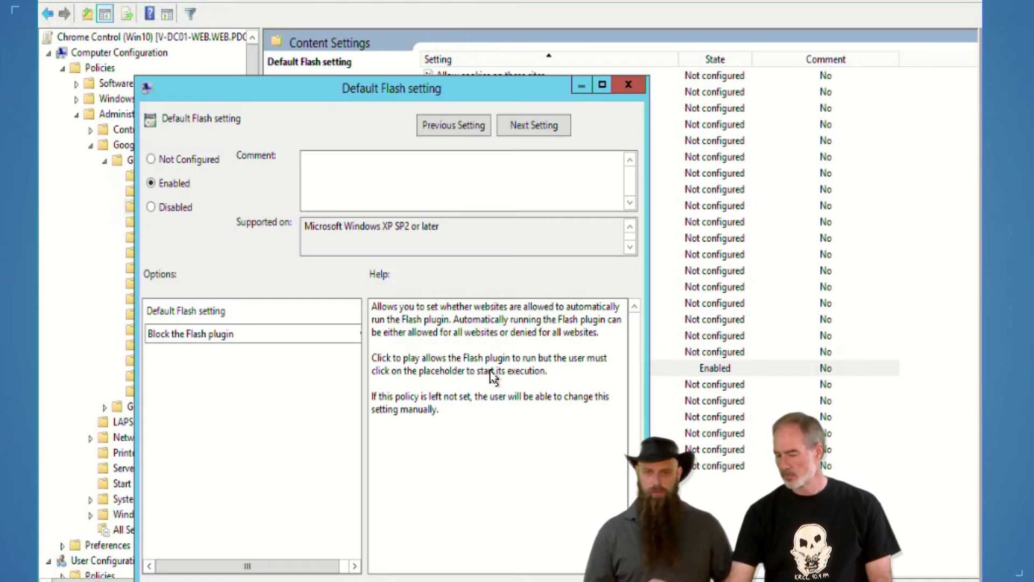
pyautogui.moveTo(341, 88); pyautogui.dragTo(399, 25)
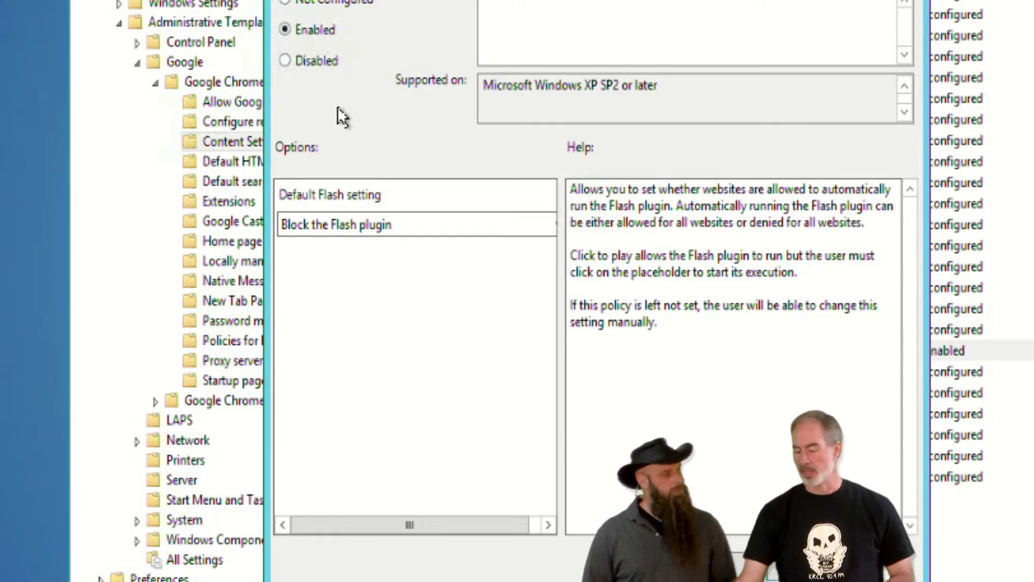
pyautogui.click(402, 221)
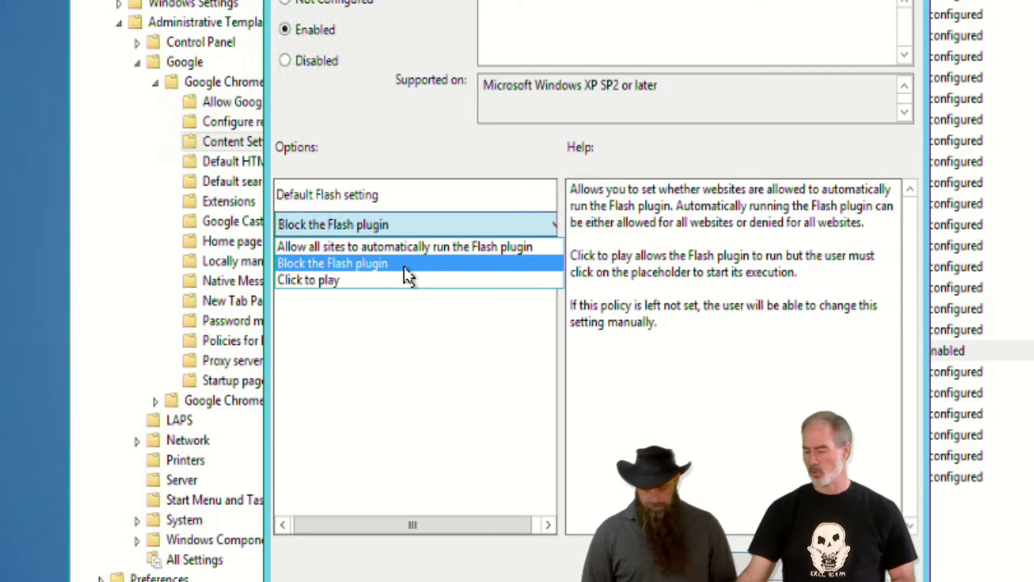
pyautogui.click(387, 264)
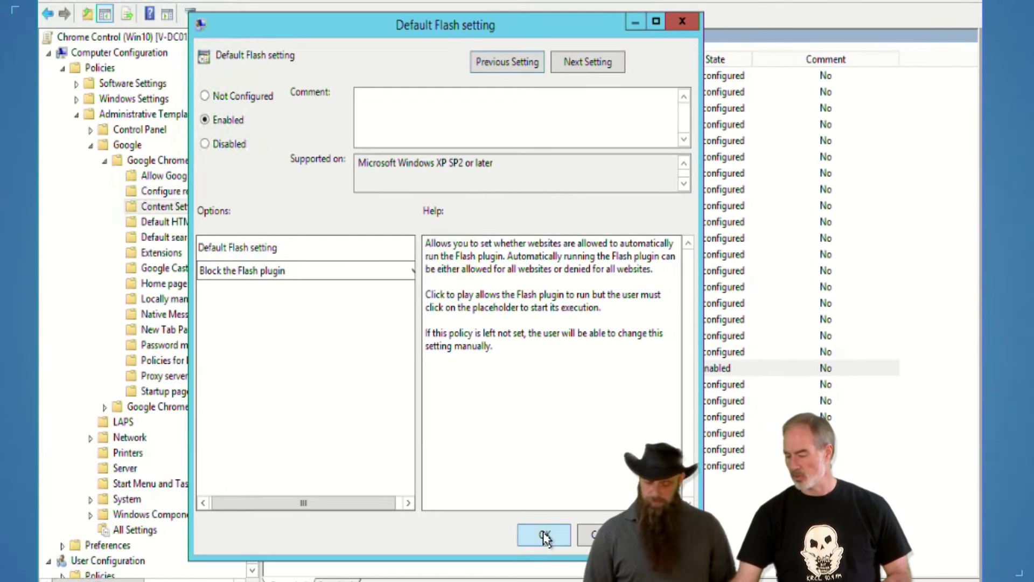
pyautogui.click(717, 560)
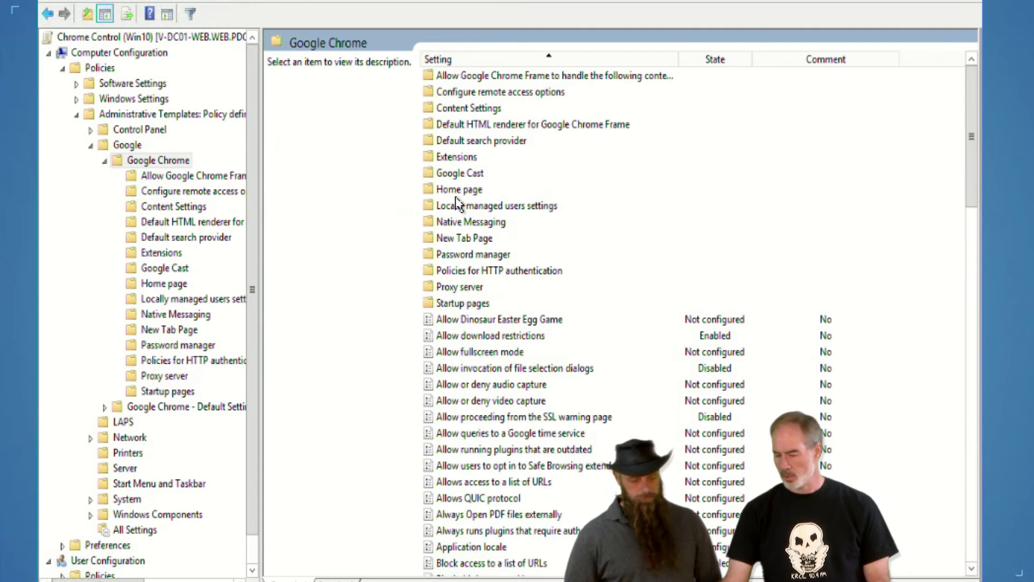
# Open the Allow download restrictions policy, review its Download restrictions choices and help text, and close it without changes.
pyautogui.click(484, 61)
pyautogui.click(480, 62)
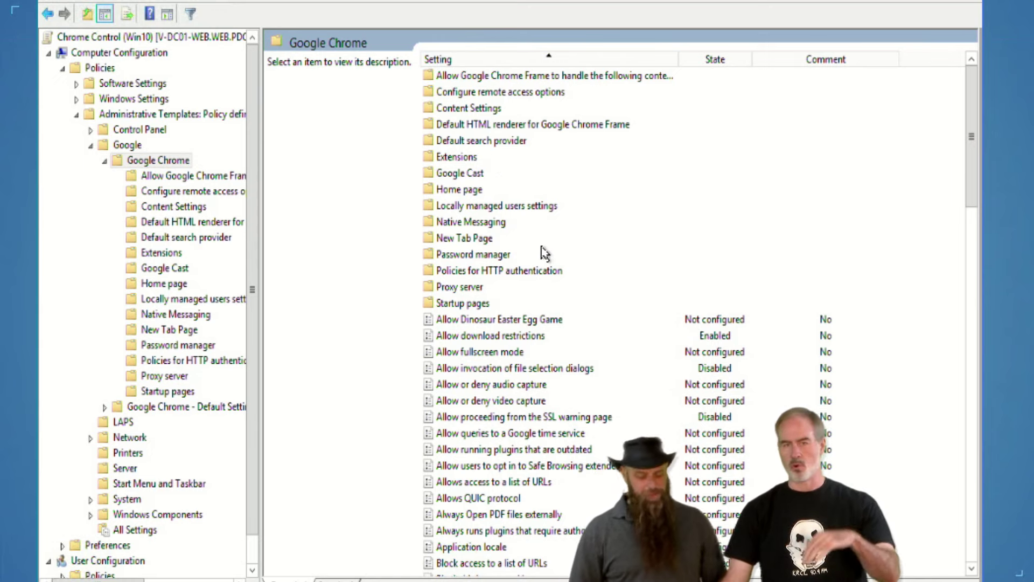
pyautogui.scroll(-2, 546, 317)
pyautogui.scroll(-1, 547, 317)
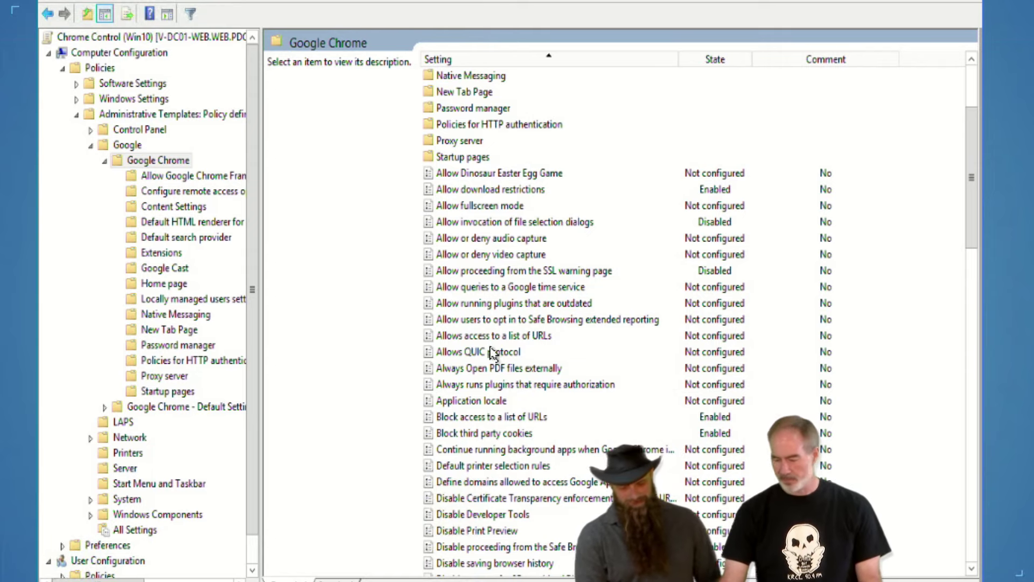
pyautogui.click(488, 191)
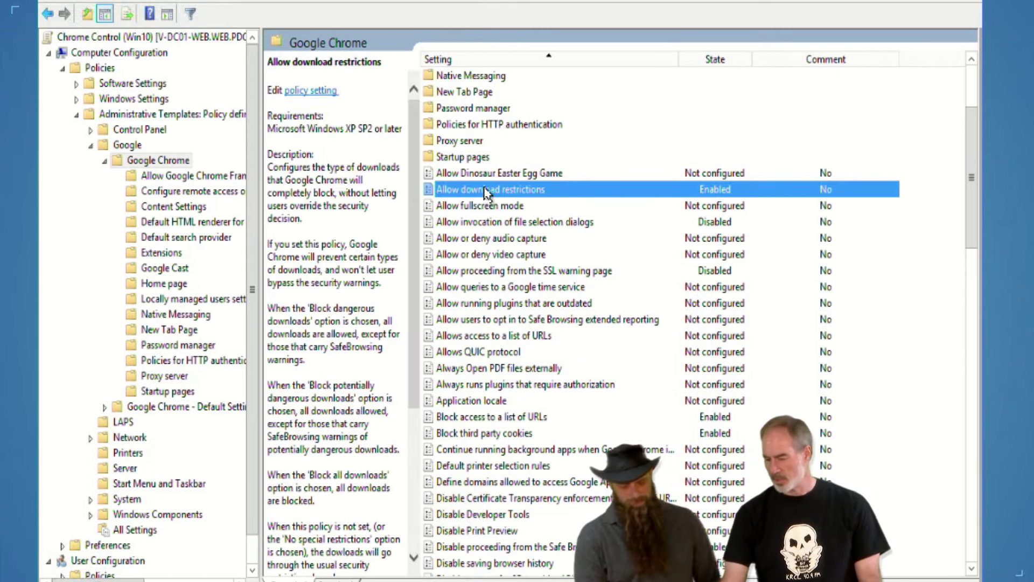
pyautogui.doubleClick(488, 191)
pyautogui.moveTo(311, 105); pyautogui.dragTo(328, 27)
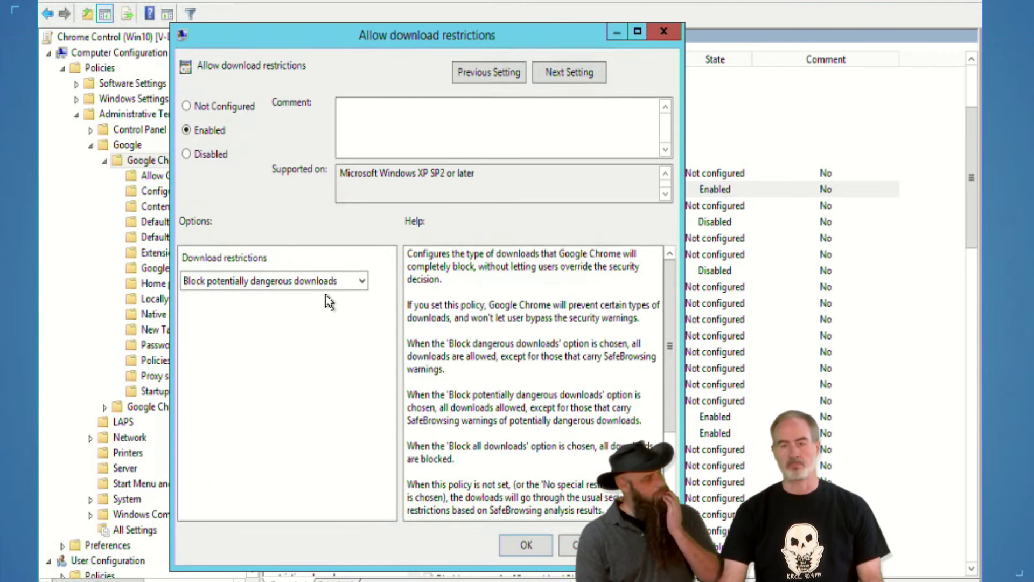
pyautogui.click(328, 288)
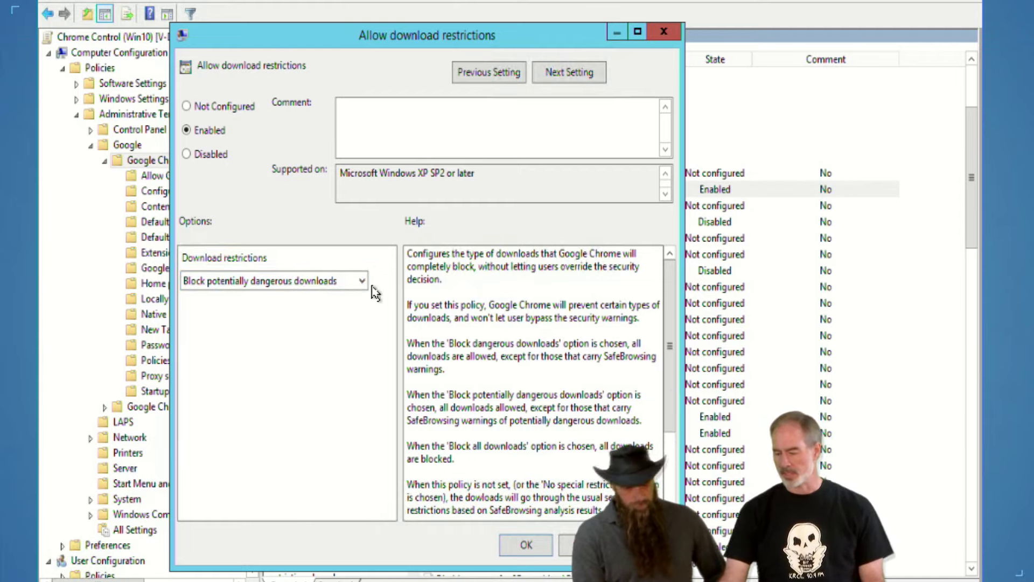
pyautogui.click(358, 281)
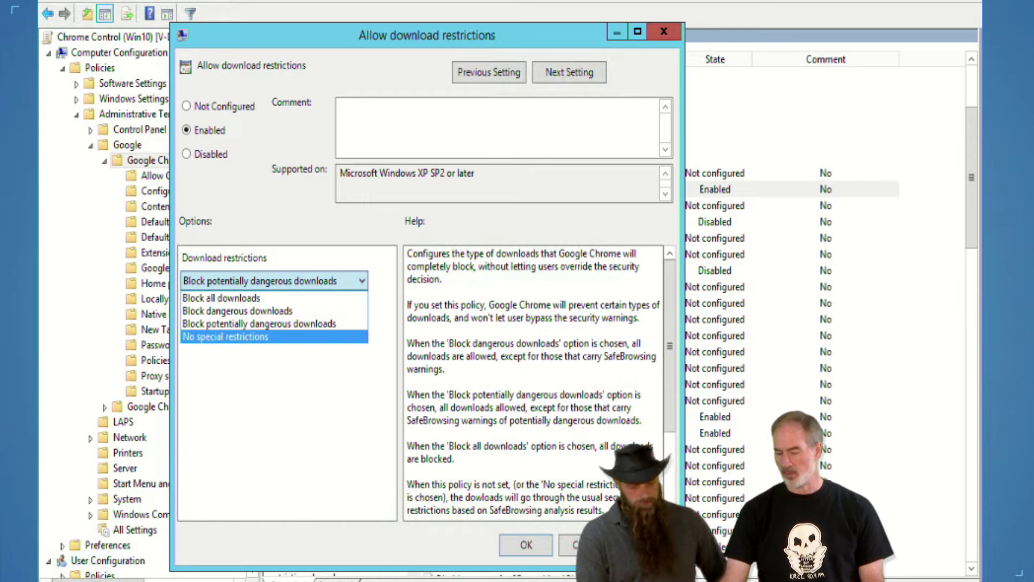
pyautogui.press('Escape')
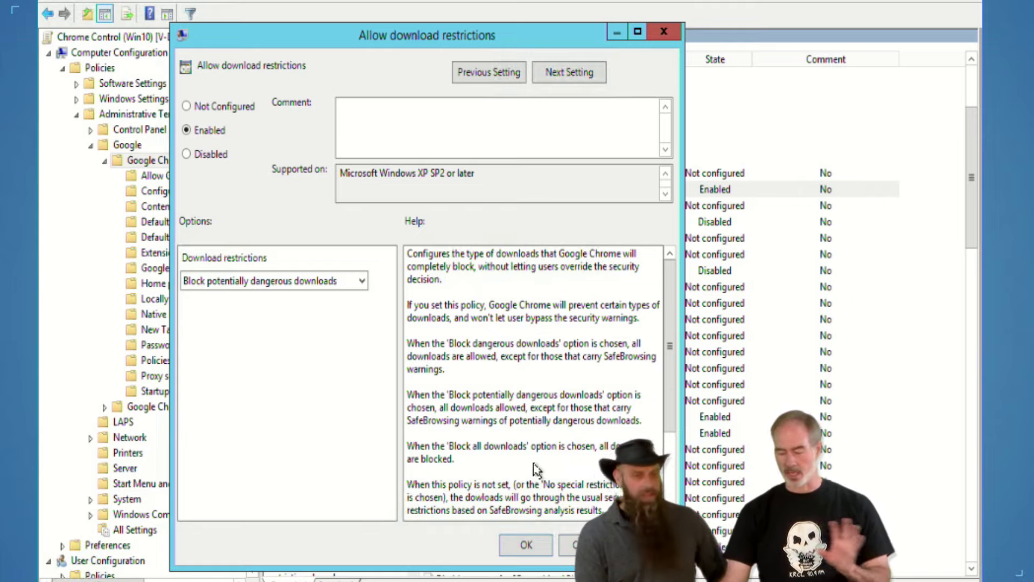
pyautogui.click(574, 546)
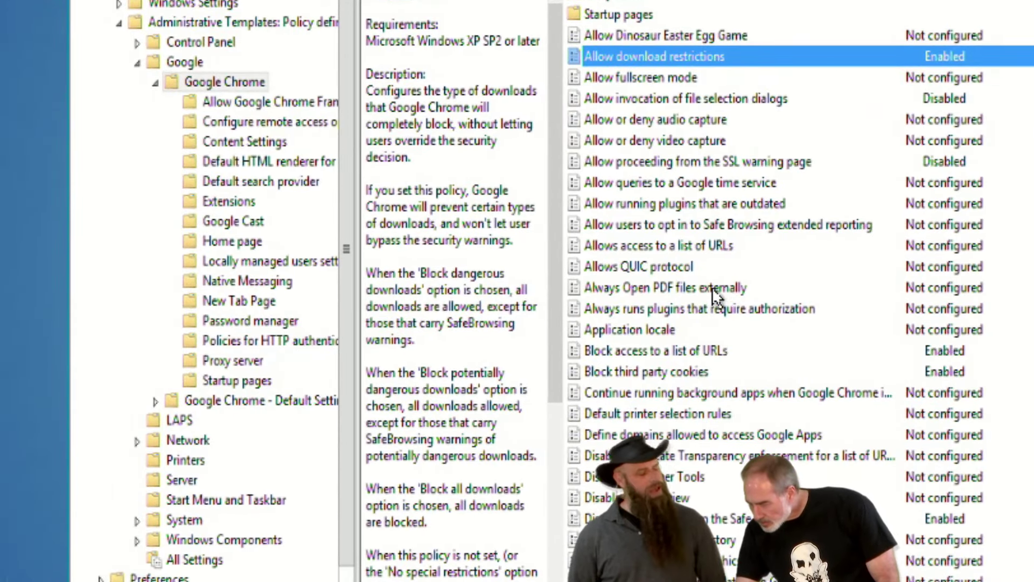
# Open the Allow invocation of file selection dialogs policy, review its state and help text, and close it without changes.
pyautogui.doubleClick(654, 98)
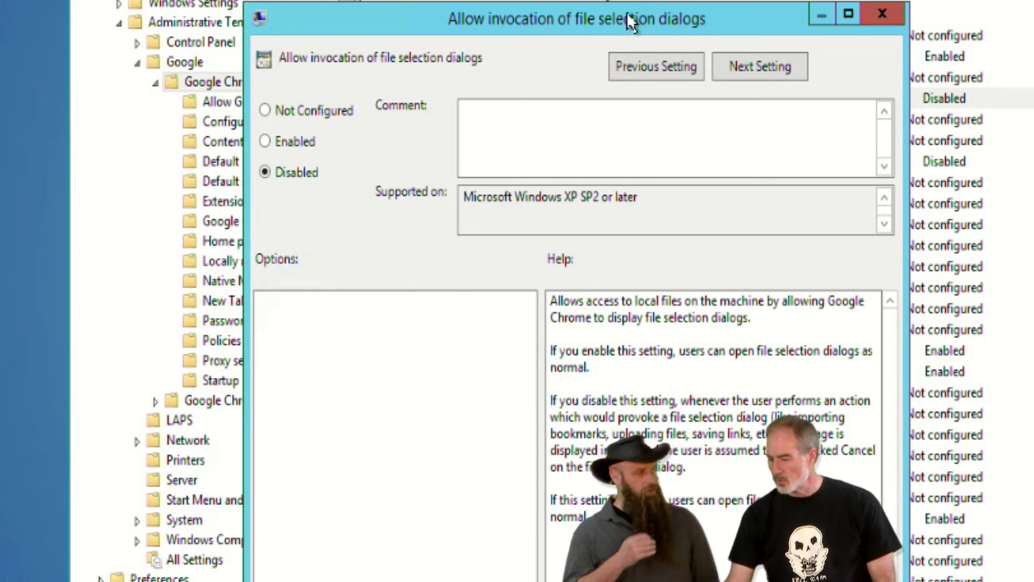
pyautogui.moveTo(626, 12); pyautogui.dragTo(659, 0)
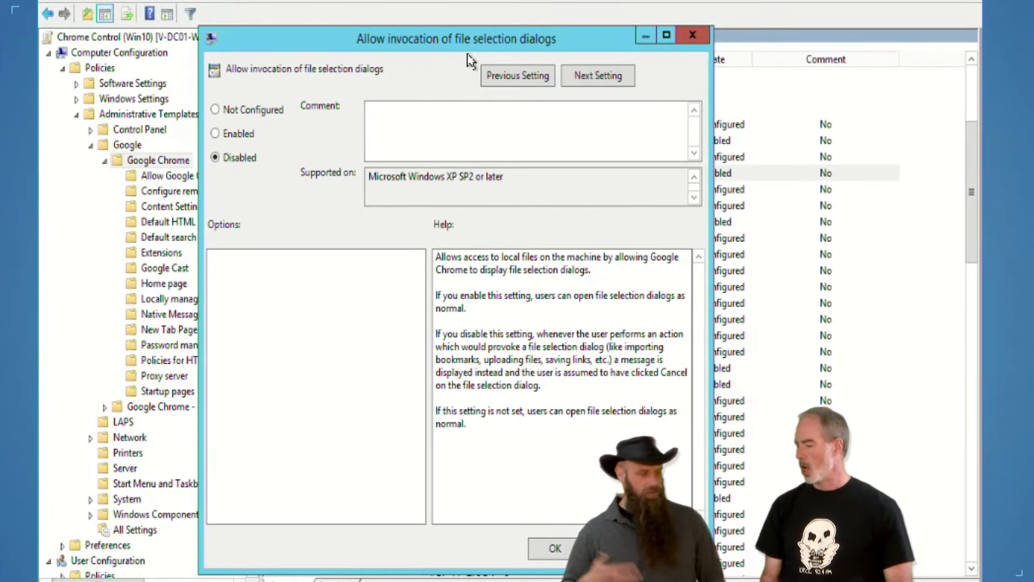
pyautogui.click(692, 36)
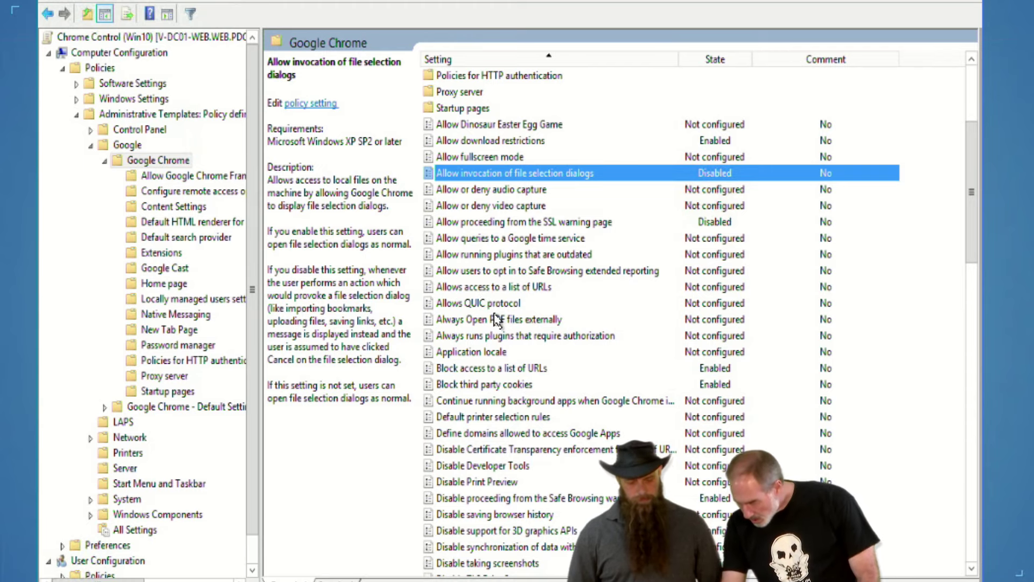
# Enable the Allows access to a list of URLs policy, start an entry in its URL list, and discard the changes.
pyautogui.doubleClick(494, 290)
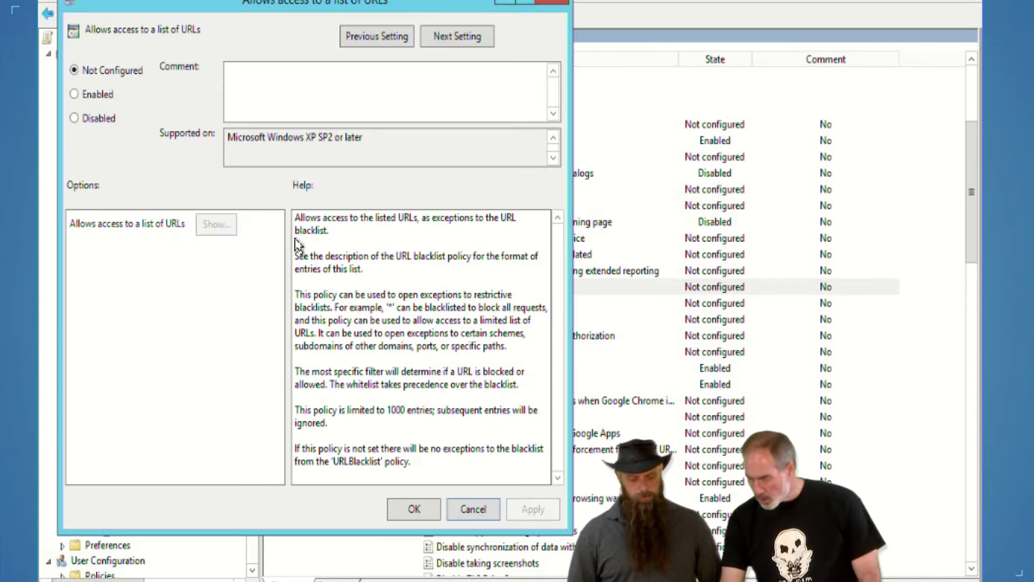
pyautogui.click(100, 95)
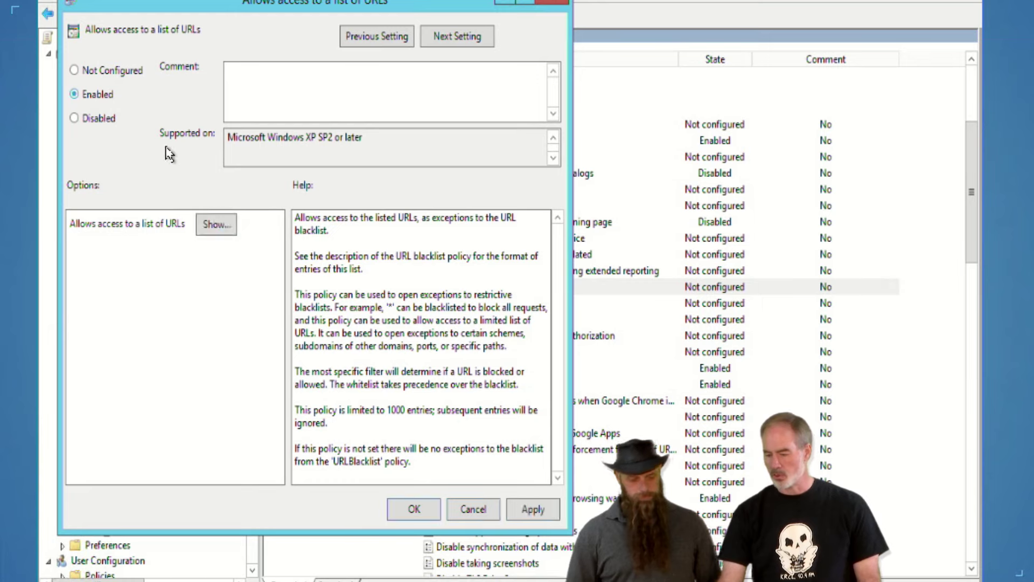
pyautogui.click(225, 224)
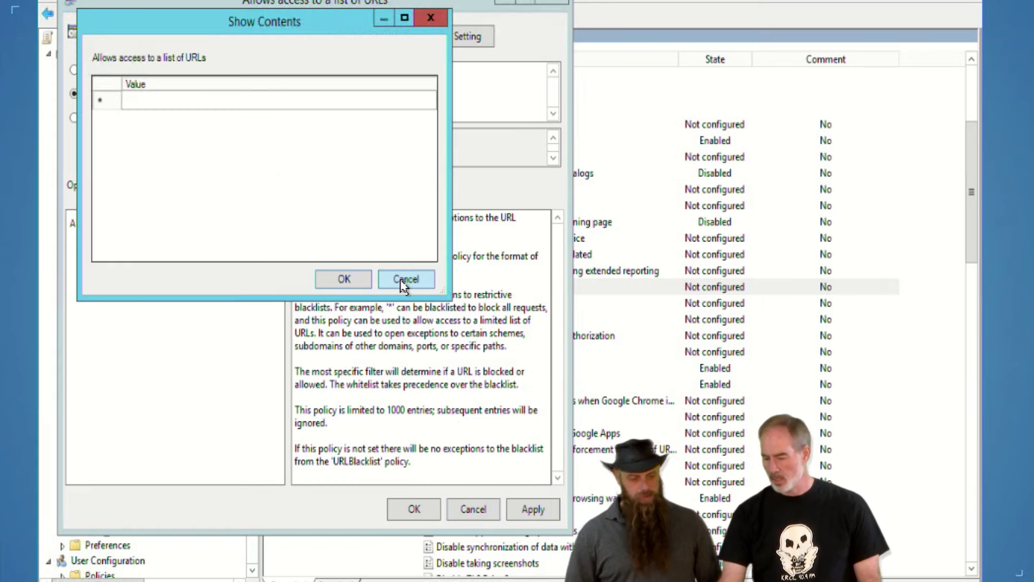
pyautogui.click(173, 101)
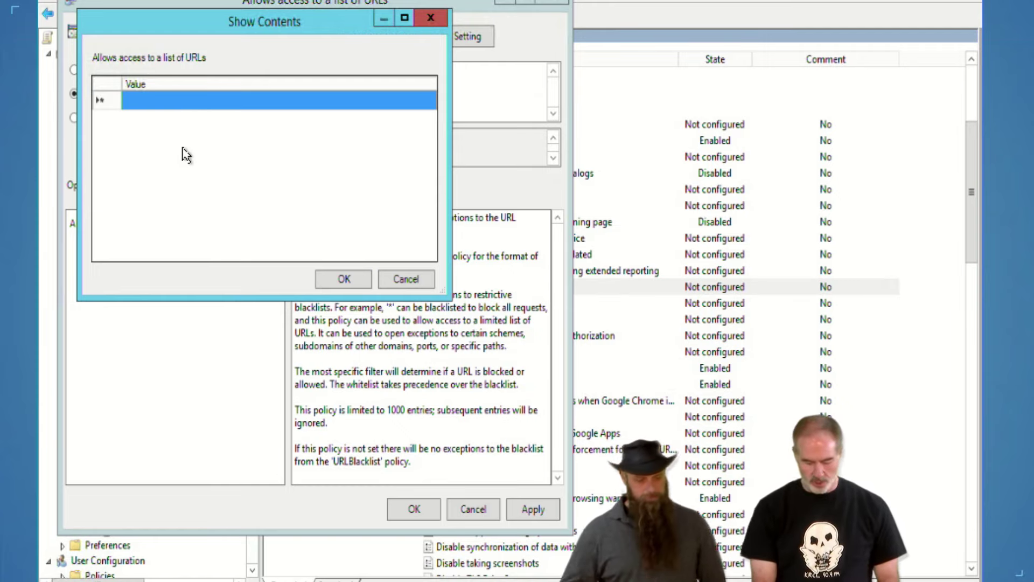
pyautogui.write('1')
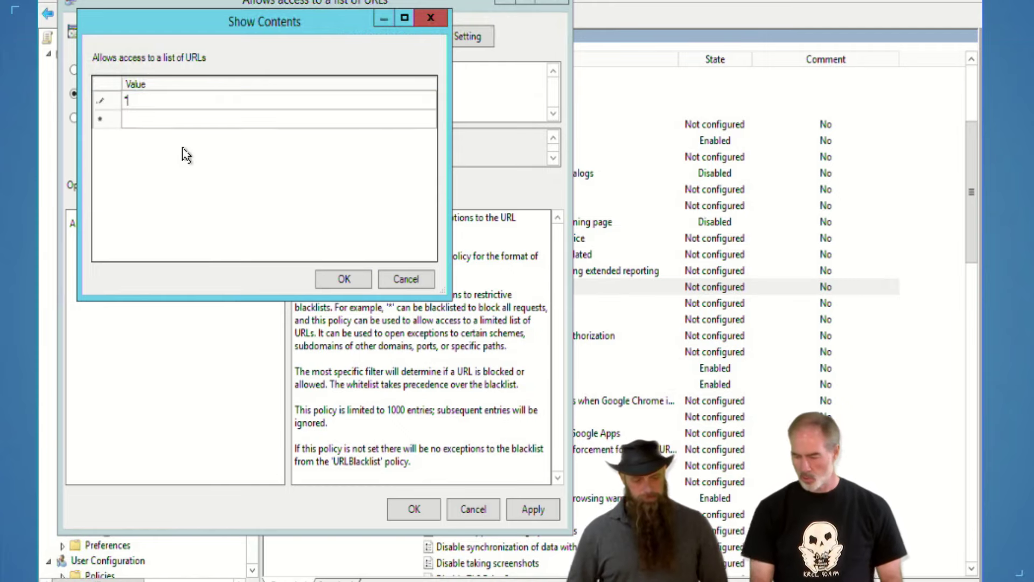
pyautogui.click(405, 278)
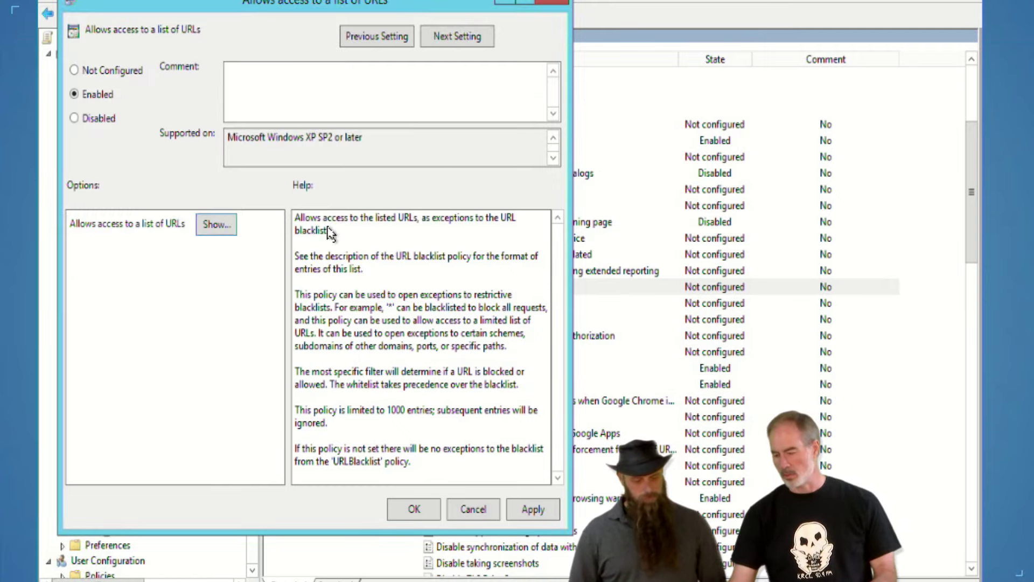
pyautogui.click(473, 509)
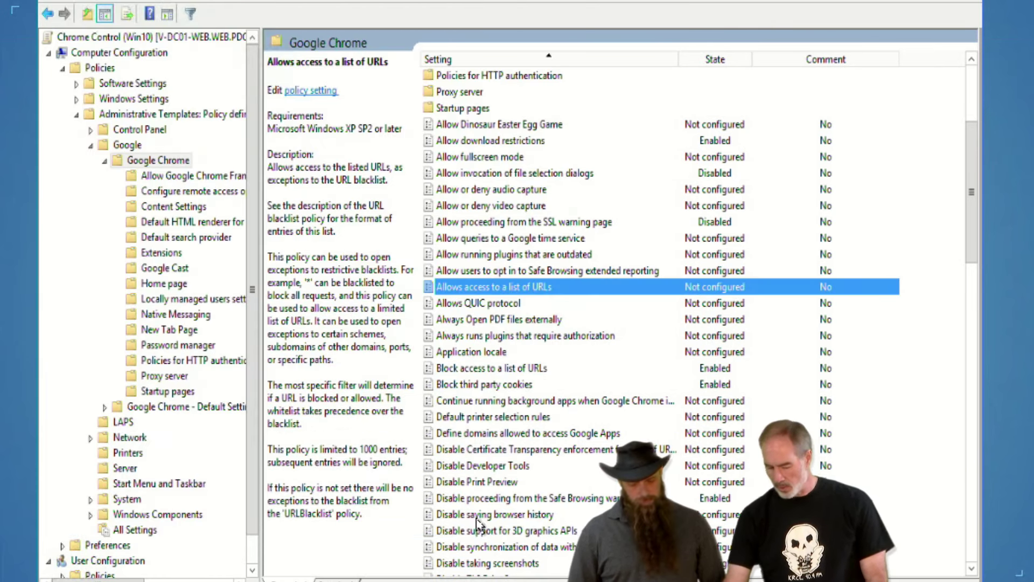
# Add amazon.com to the URL list of the Block access to a list of URLs policy and apply the change.
pyautogui.doubleClick(469, 371)
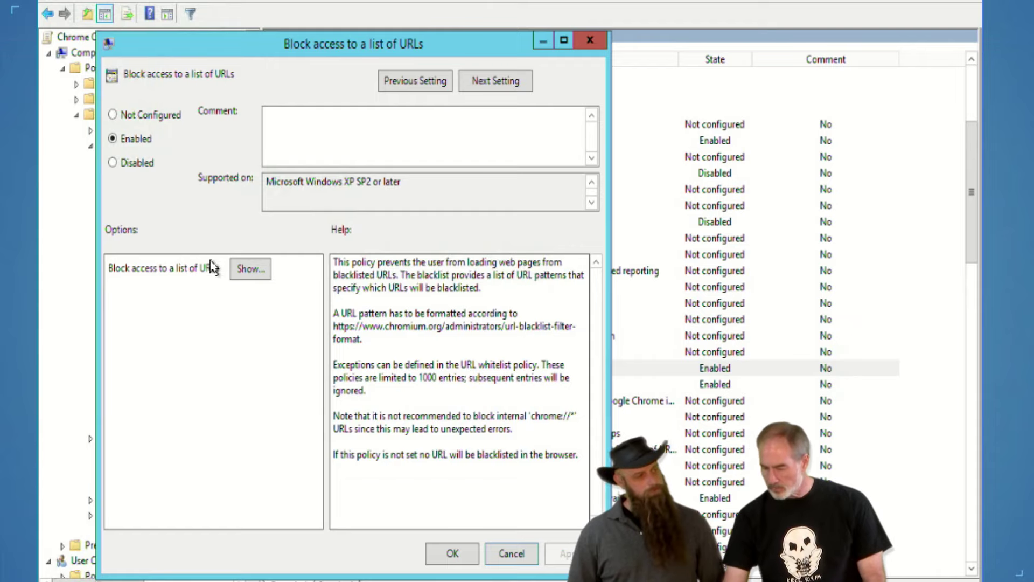
pyautogui.click(251, 271)
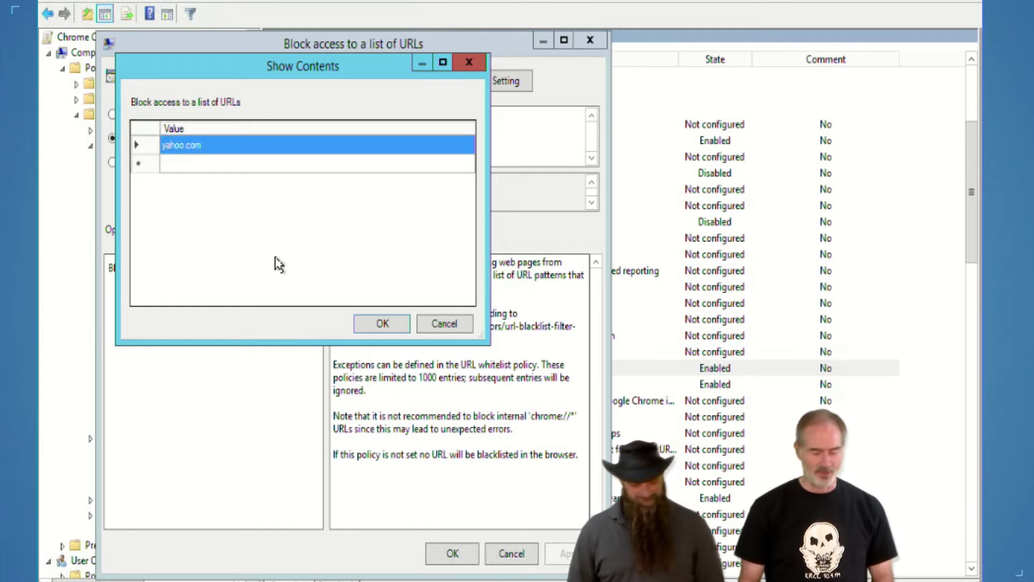
pyautogui.click(224, 167)
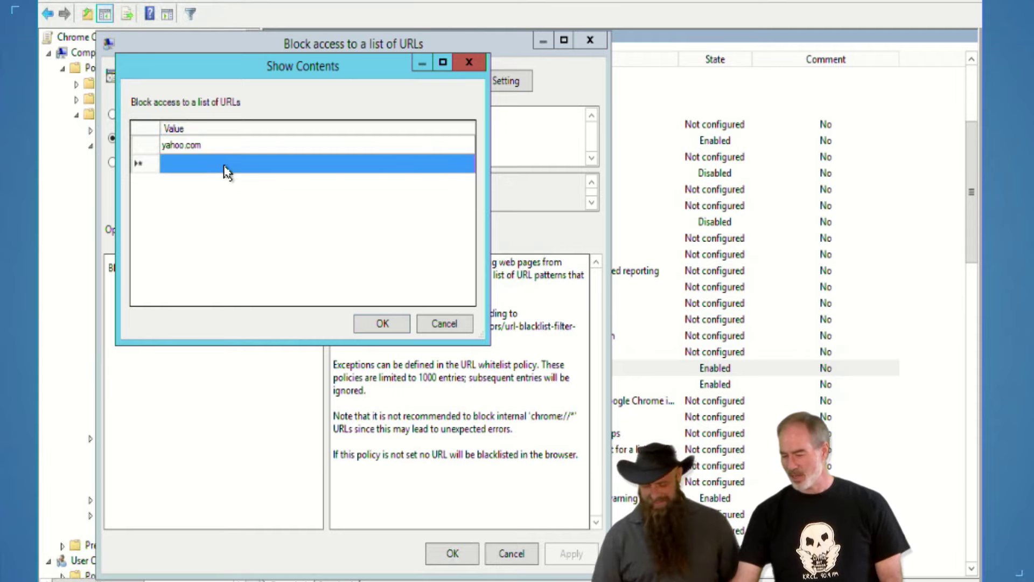
pyautogui.write('amaz')
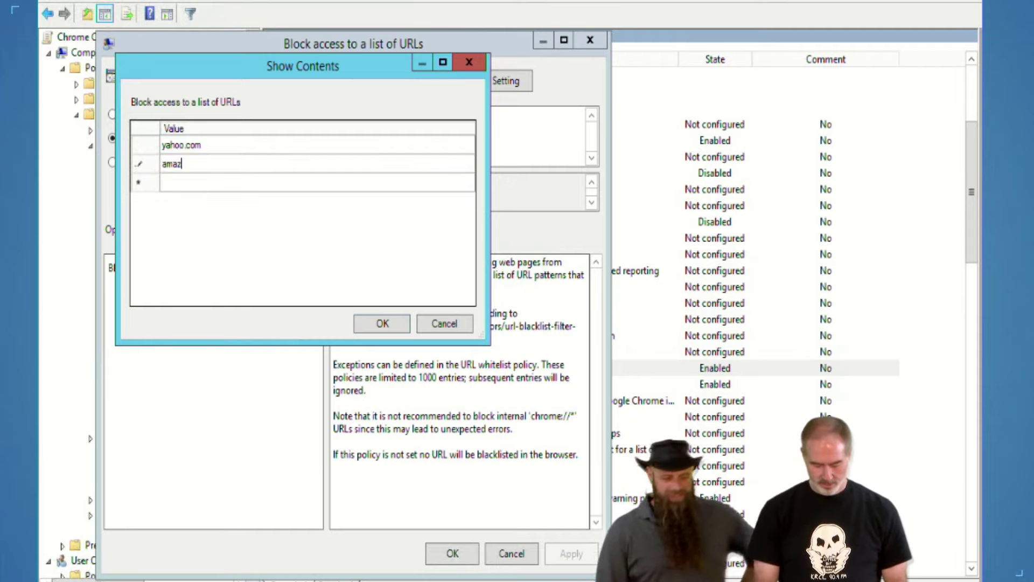
pyautogui.write('on.com')
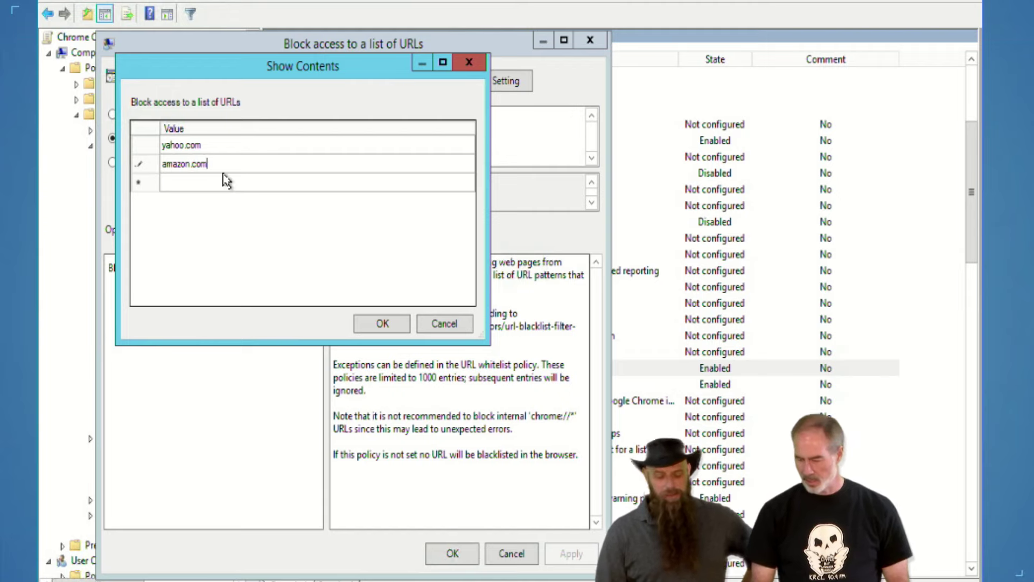
pyautogui.click(383, 324)
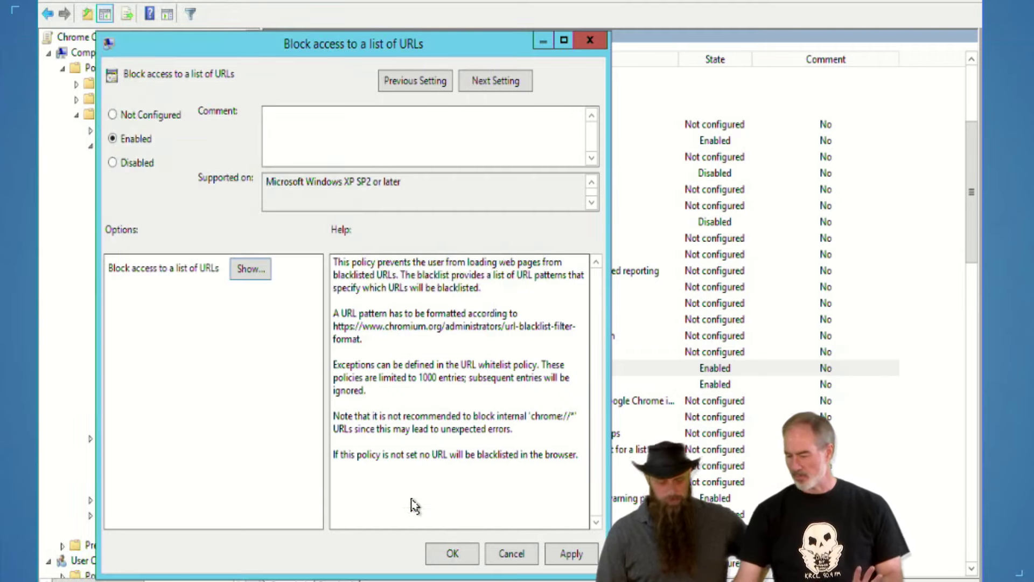
pyautogui.click(568, 554)
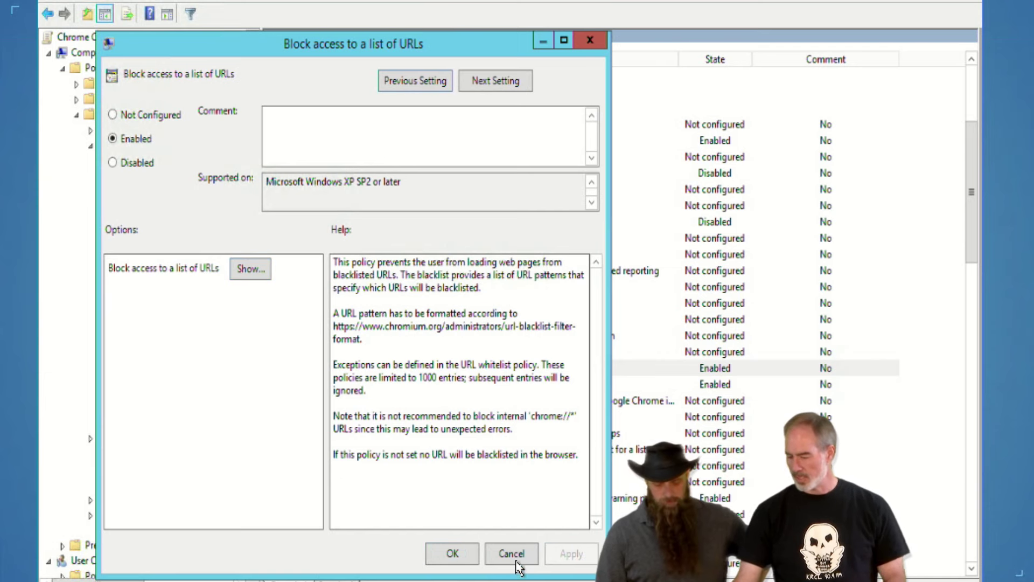
pyautogui.click(453, 553)
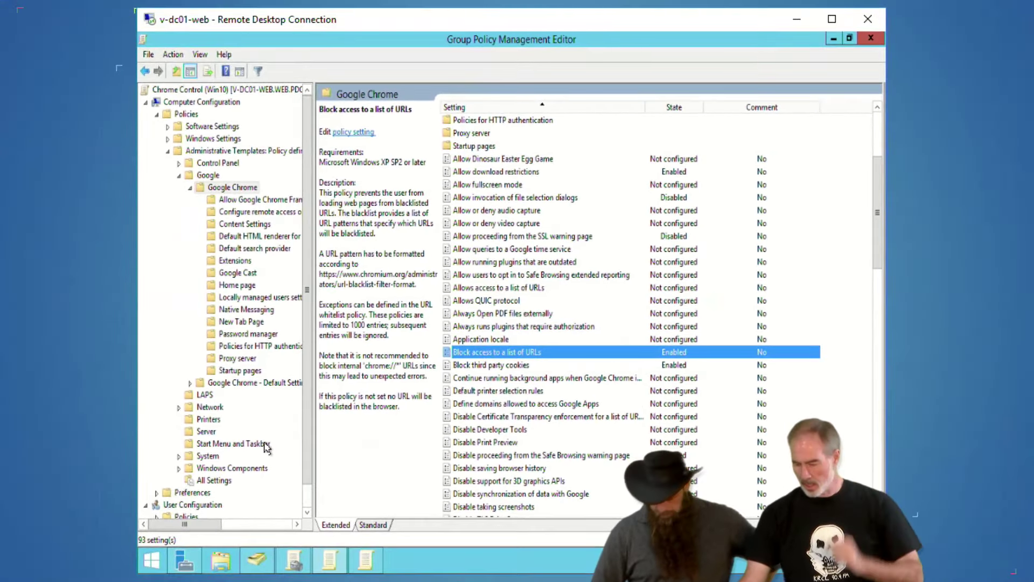
# Look through the remaining Google Chrome policies and their configured states, down to the end of the list.
pyautogui.click(481, 377)
pyautogui.scroll(-15, 538, 420)
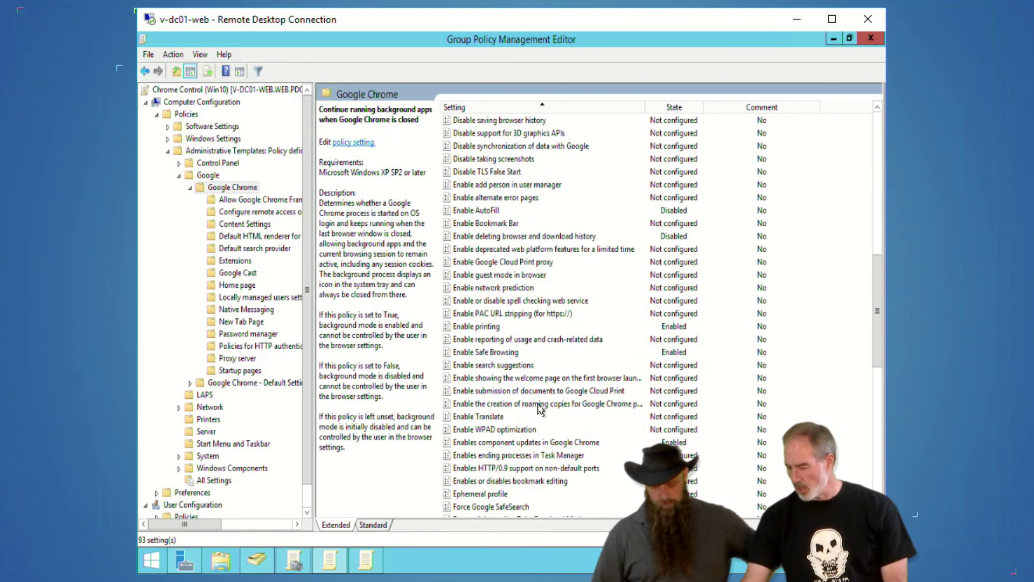
pyautogui.scroll(-6, 537, 408)
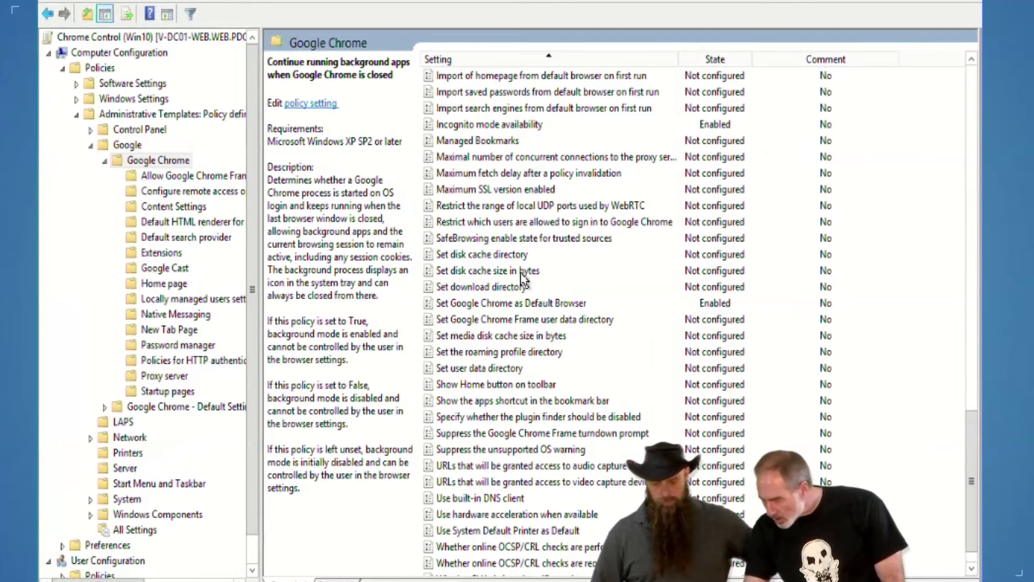
pyautogui.scroll(-1, 520, 295)
pyautogui.scroll(3, 544, 286)
pyautogui.scroll(1, 541, 288)
pyautogui.scroll(-3, 544, 284)
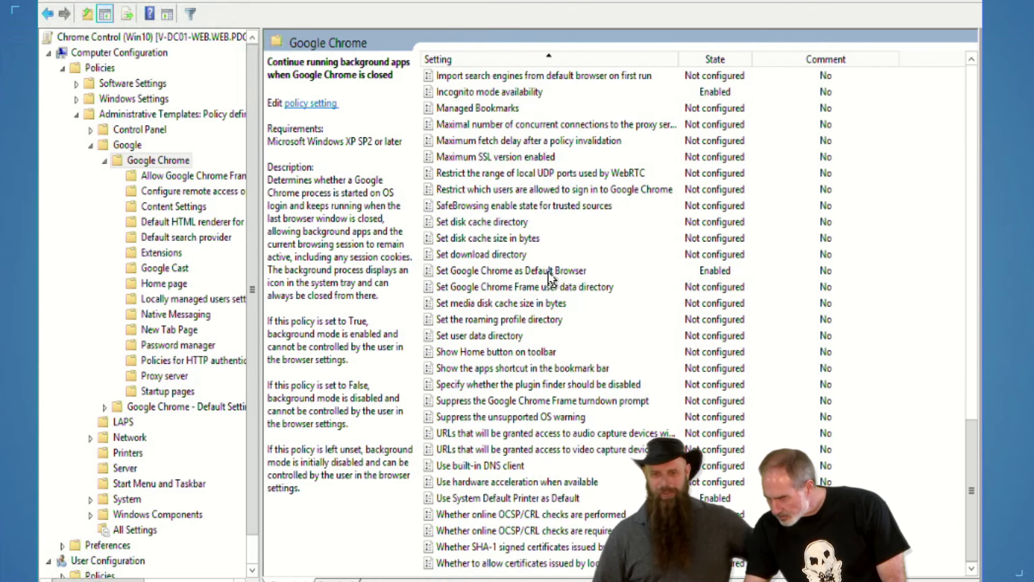
pyautogui.scroll(2, 563, 345)
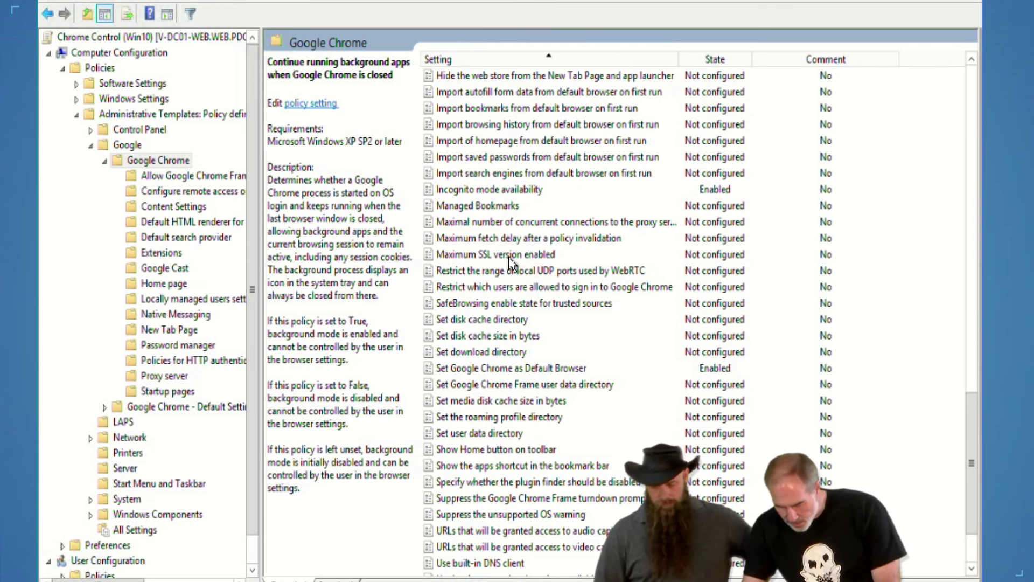
# Open the Allow proceeding from the SSL warning page policy, review its state and help text, and close it without changes.
pyautogui.scroll(12, 517, 231)
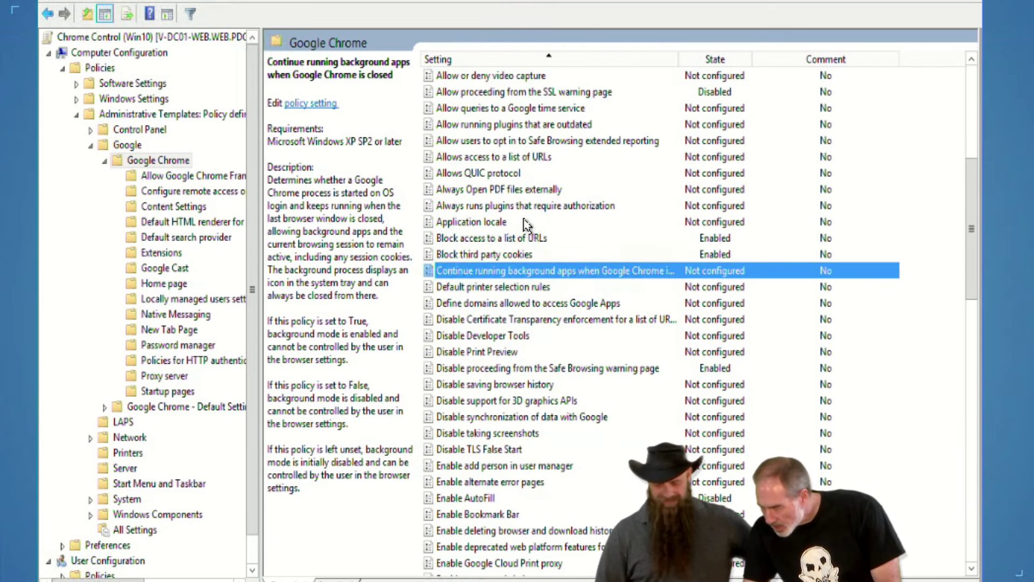
pyautogui.scroll(2, 512, 218)
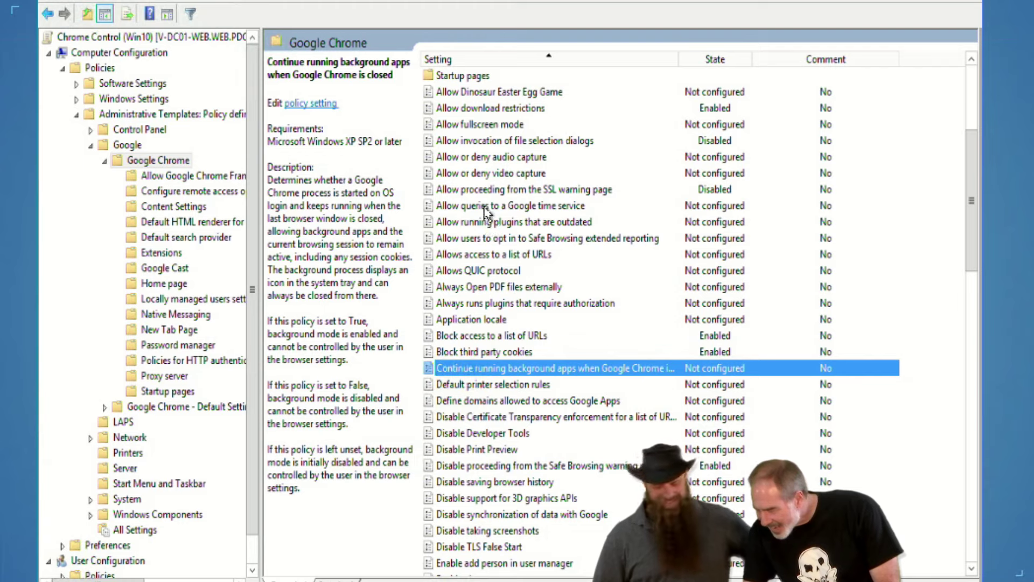
pyautogui.doubleClick(488, 190)
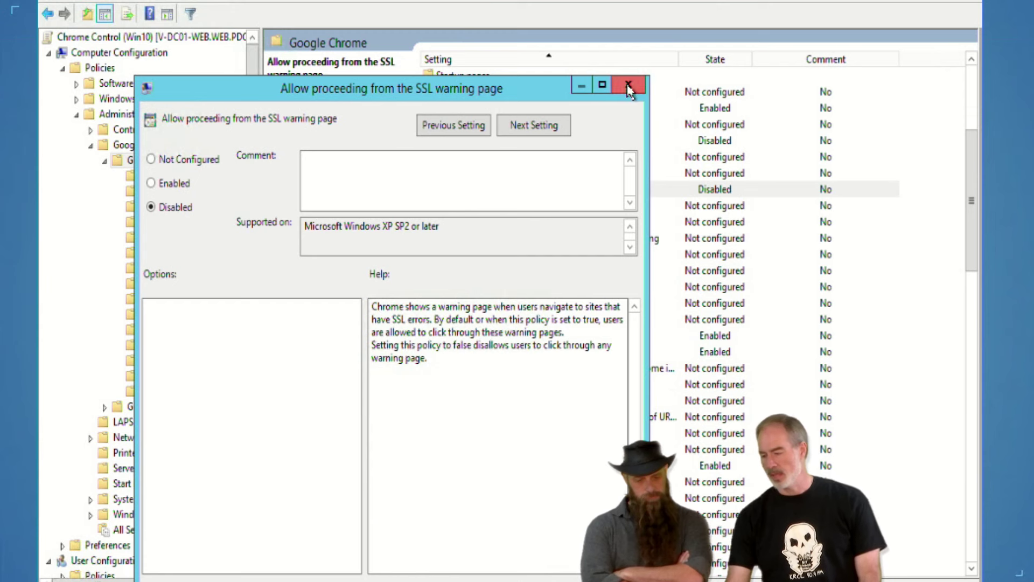
pyautogui.click(628, 85)
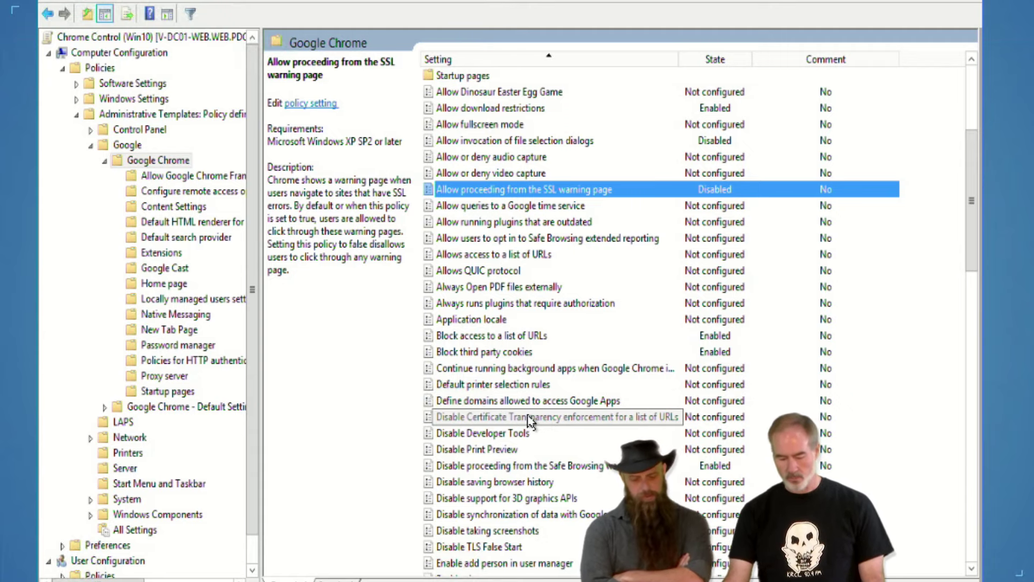
# Open the Disable taking screenshots policy, review its state and help text, and close it without changes.
pyautogui.click(495, 338)
pyautogui.scroll(-2, 564, 396)
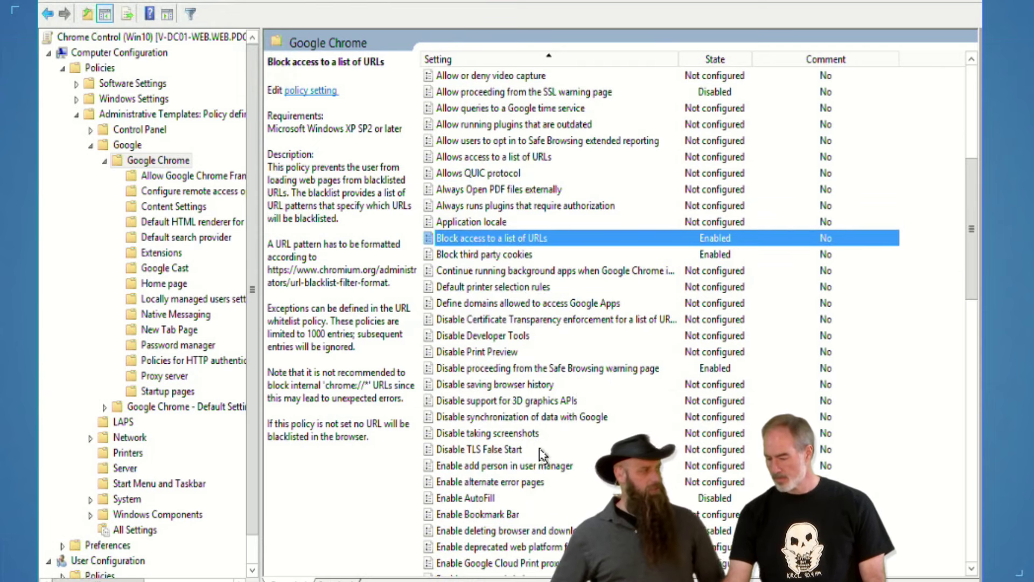
pyautogui.click(514, 438)
pyautogui.doubleClick(512, 437)
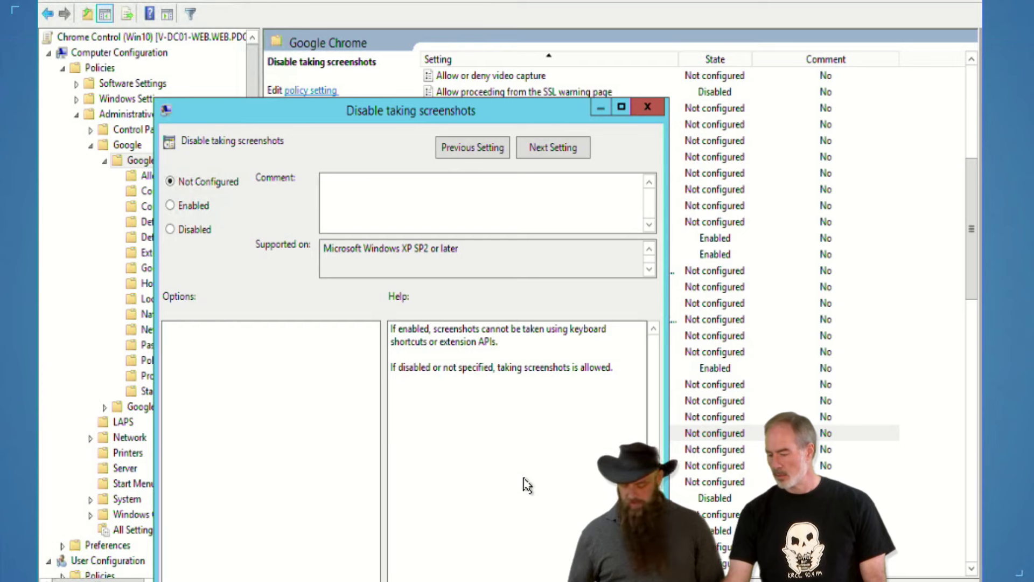
pyautogui.moveTo(335, 114); pyautogui.dragTo(371, 40)
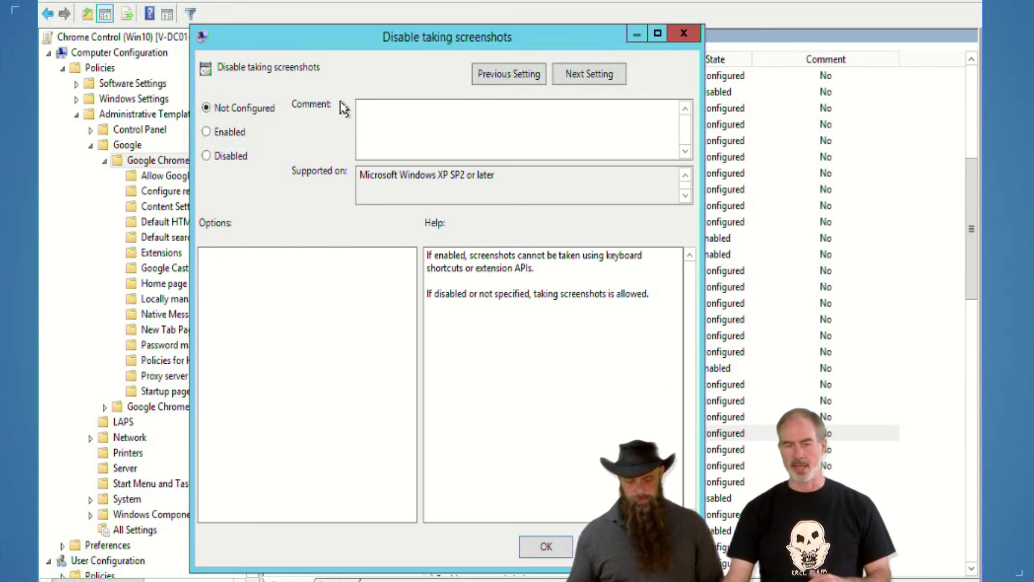
pyautogui.click(679, 35)
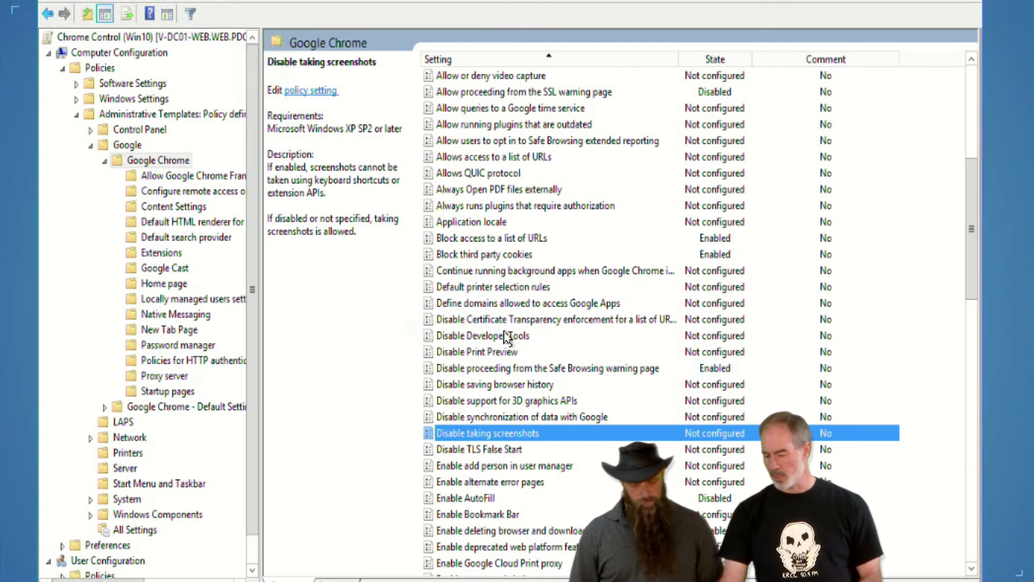
# Open the Enable Safe Browsing policy, review its state and help text, and close it without changes.
pyautogui.scroll(-4, 507, 336)
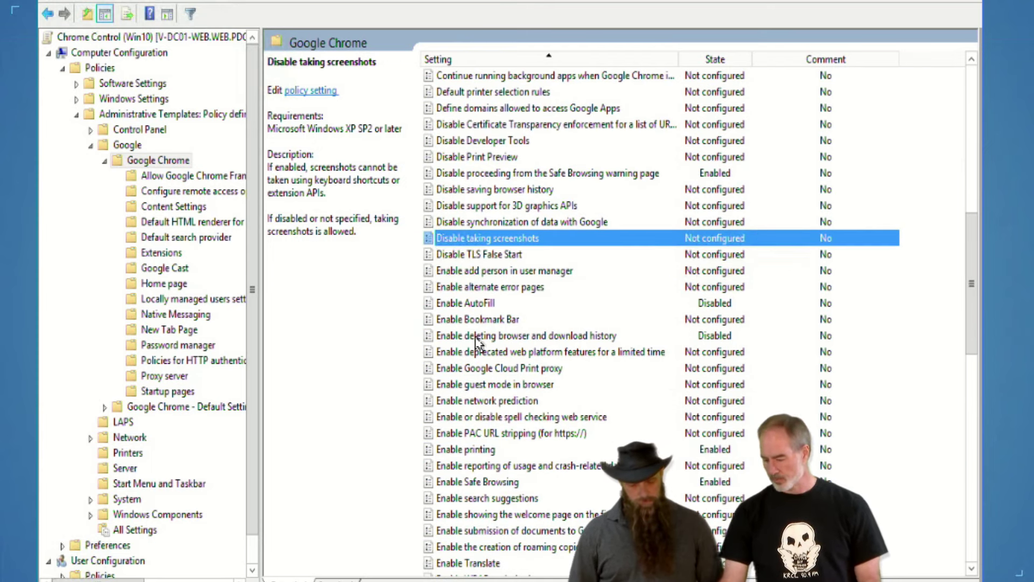
pyautogui.doubleClick(478, 484)
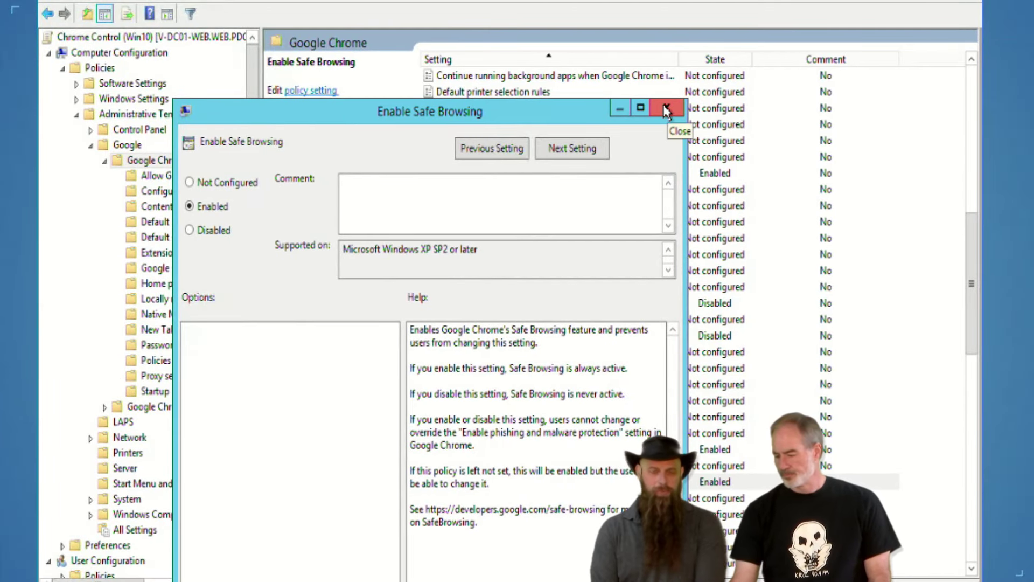
pyautogui.click(667, 107)
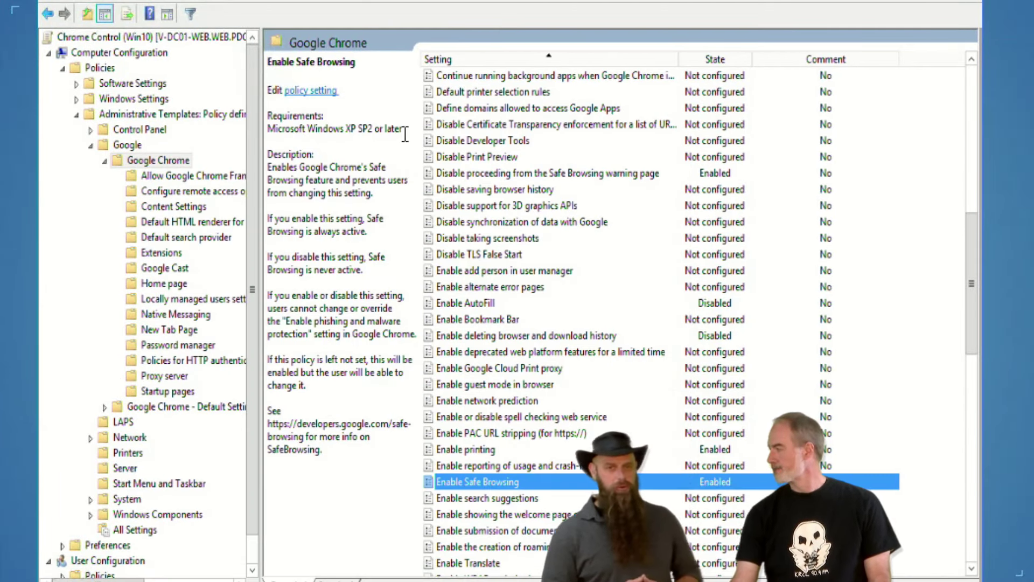
pyautogui.scroll(-2, 515, 245)
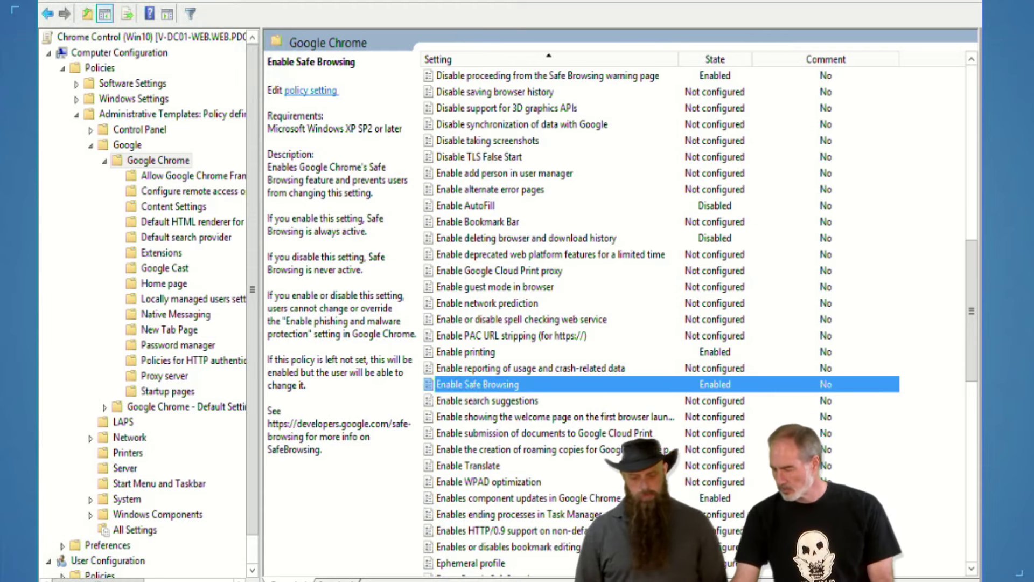
# Leave the policy editor, close the Group Policy Management console, and launch it again on v-dc01-web.
pyautogui.click(815, 53)
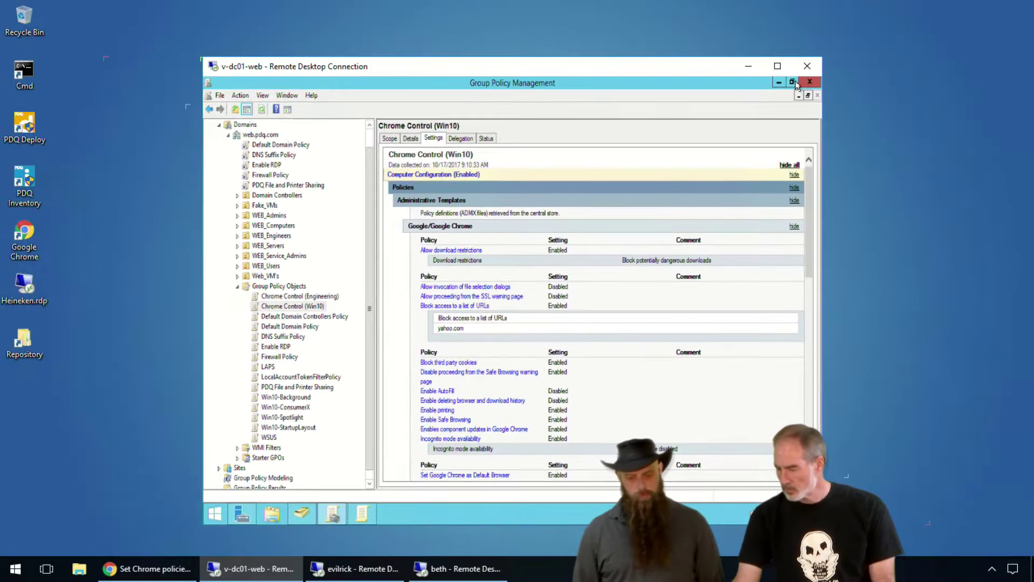
pyautogui.click(807, 81)
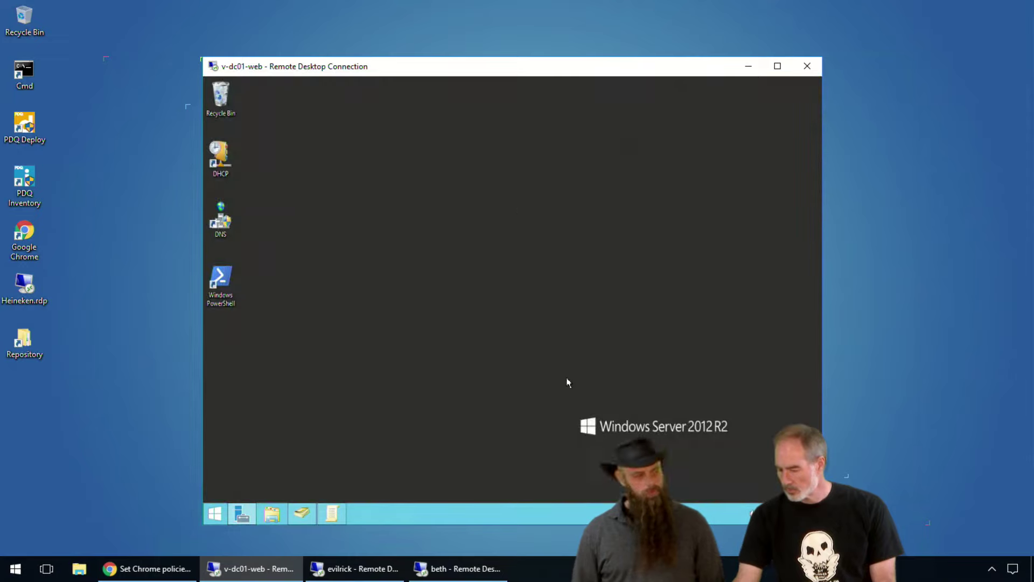
pyautogui.moveTo(353, 567)
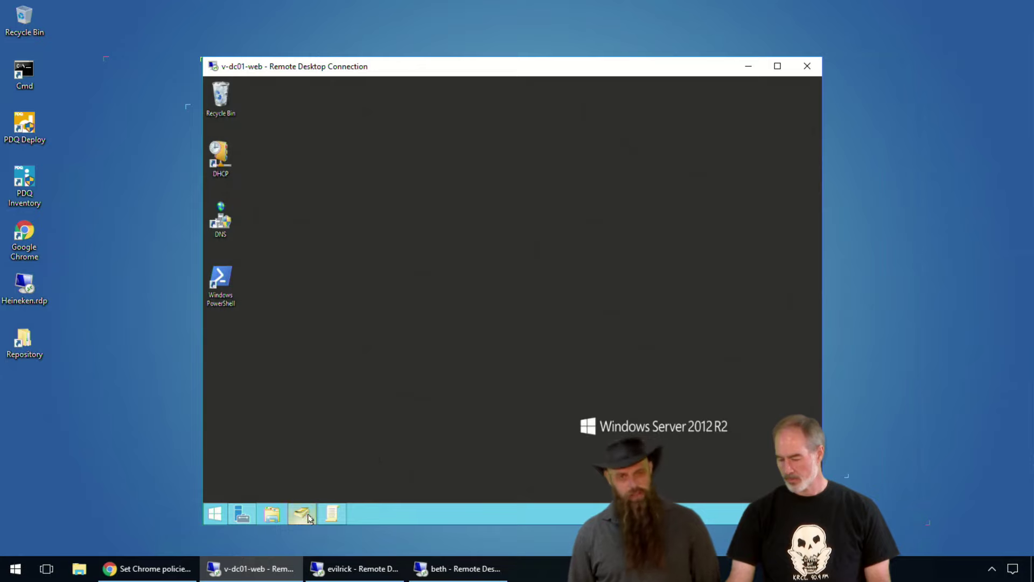
pyautogui.click(214, 513)
pyautogui.write('group Policy Management')
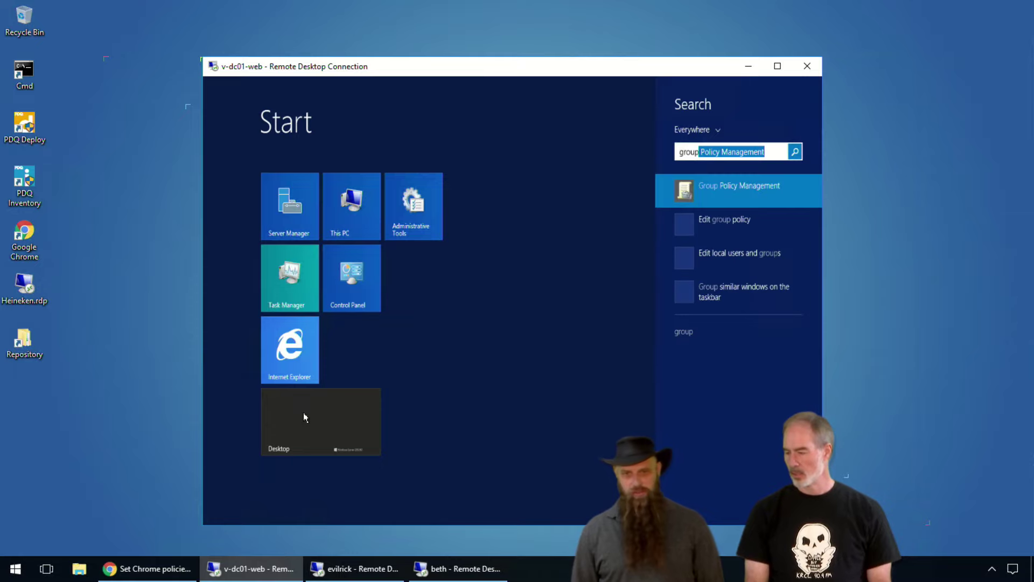
pyautogui.press('Return')
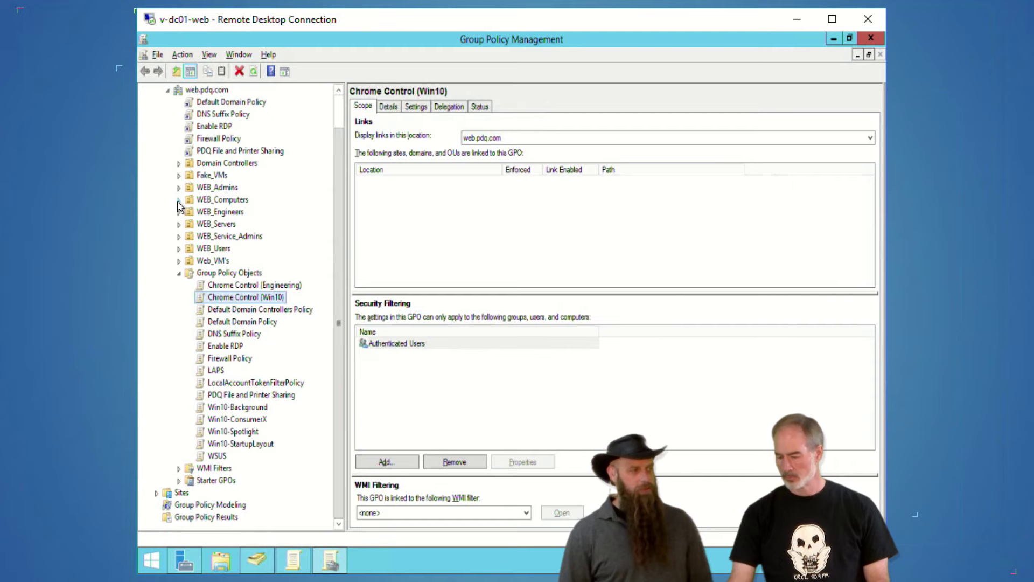
# Link the Chrome Control (Win10) GPO to the Windows_10 organizational unit under WEB_Computers.
pyautogui.click(179, 200)
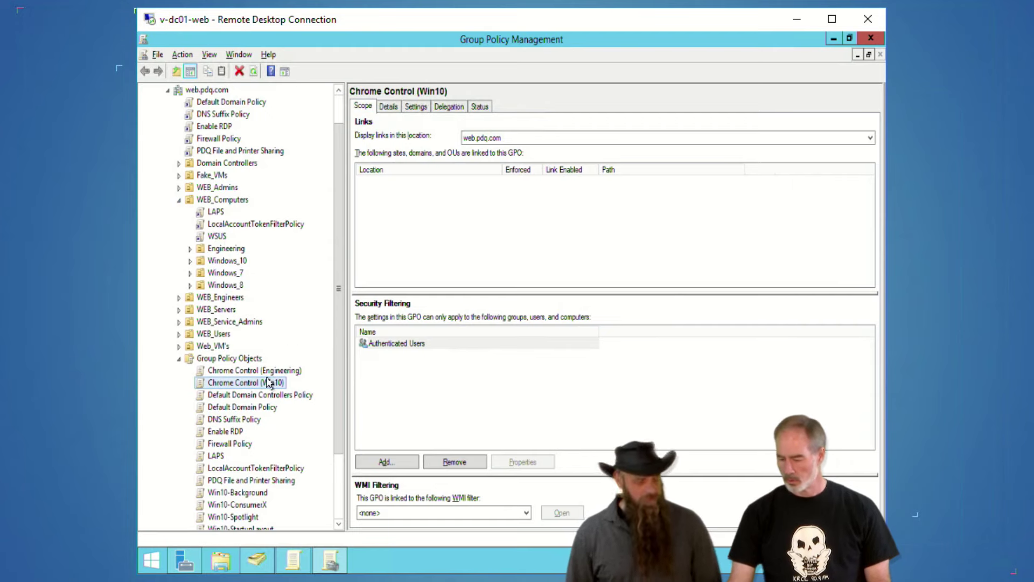
pyautogui.click(252, 373)
pyautogui.moveTo(253, 382); pyautogui.dragTo(242, 262)
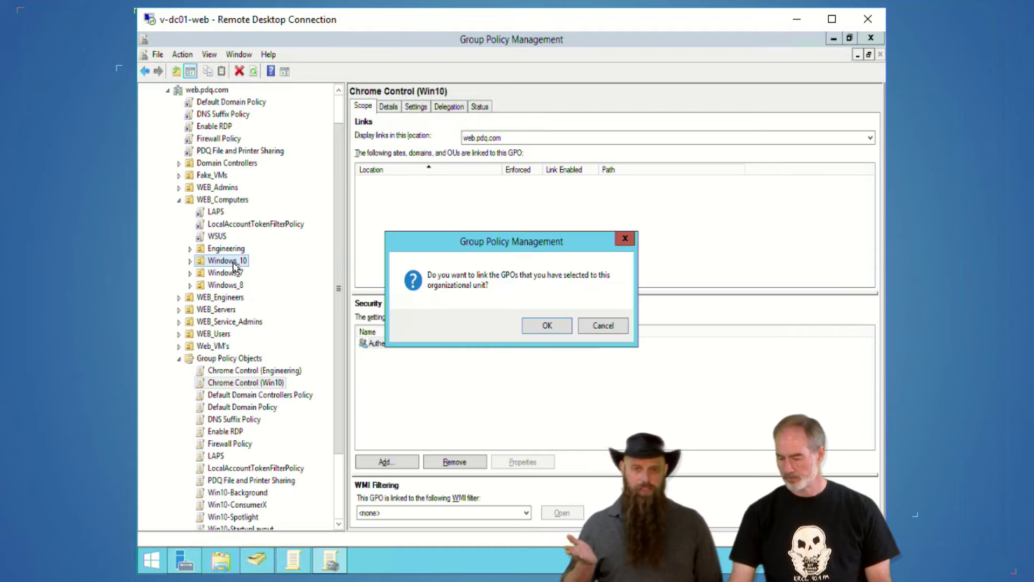
pyautogui.click(546, 324)
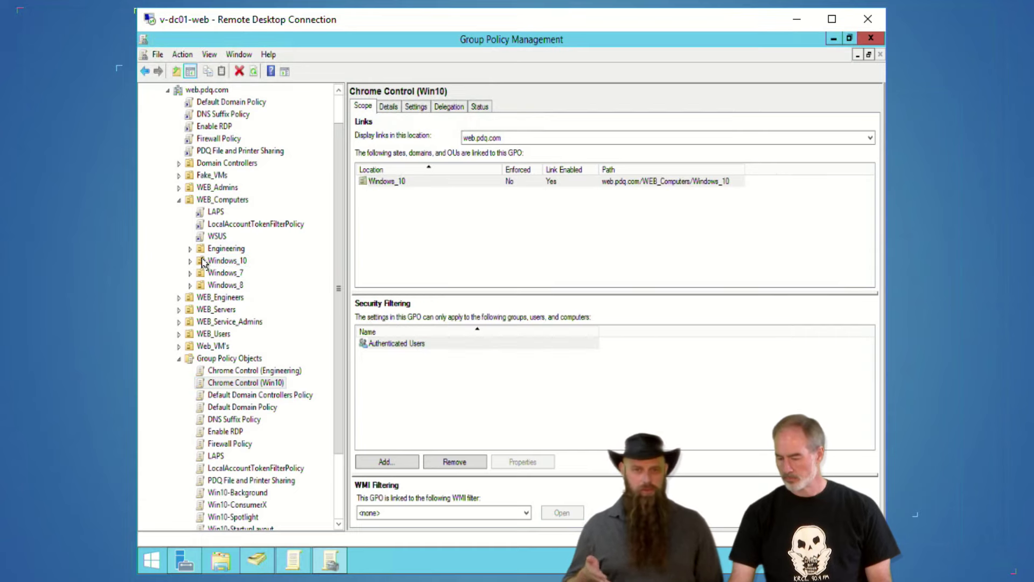
# Select the Chrome Control (Win10) link under Windows_10 and dismiss the GPO link notice, opting not to show it again.
pyautogui.click(190, 260)
pyautogui.click(257, 272)
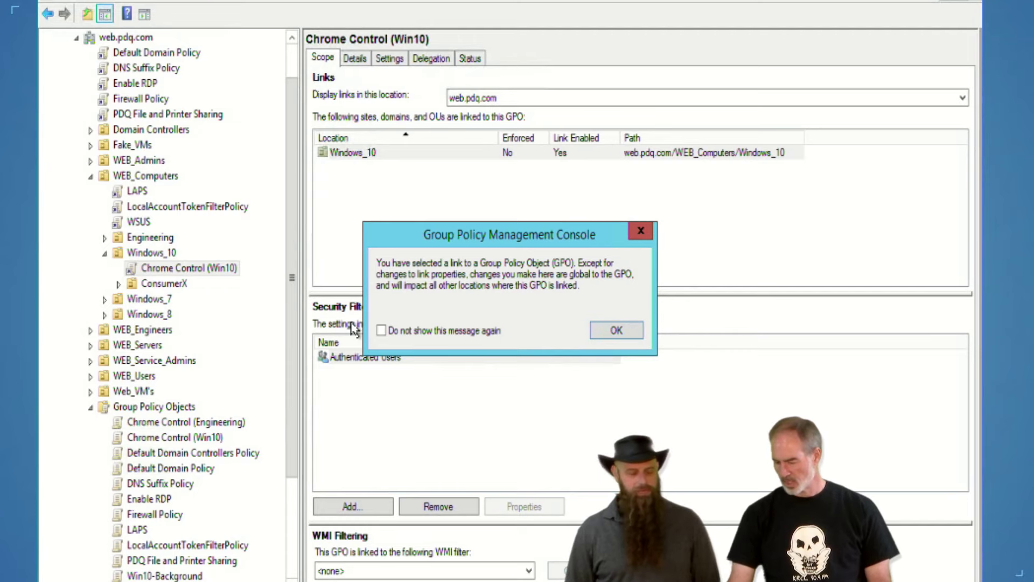
pyautogui.click(381, 330)
pyautogui.click(617, 332)
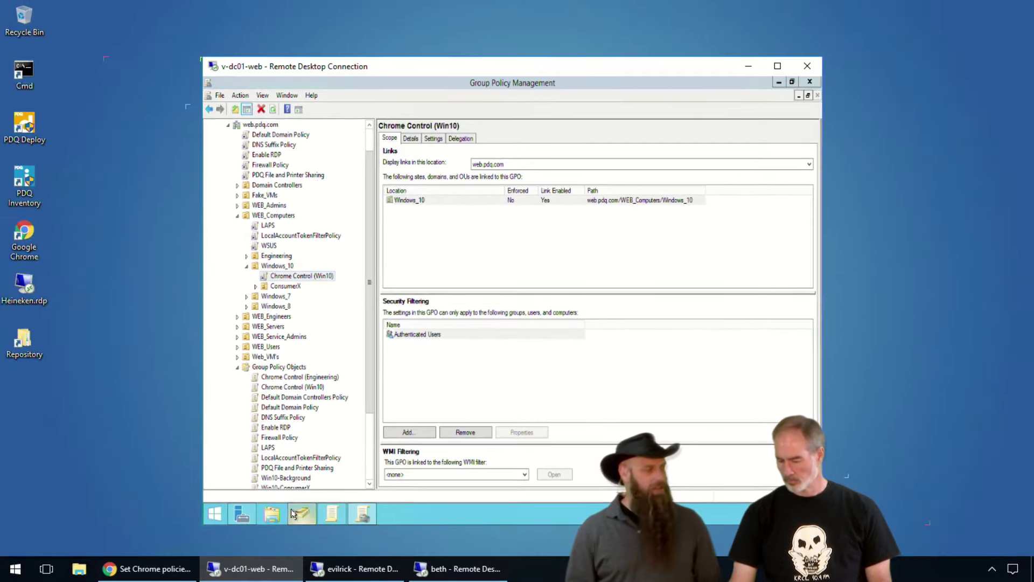
# Switch to Active Directory Users and Computers and compare the computers in the Windows_10 and Engineering OUs.
pyautogui.click(257, 560)
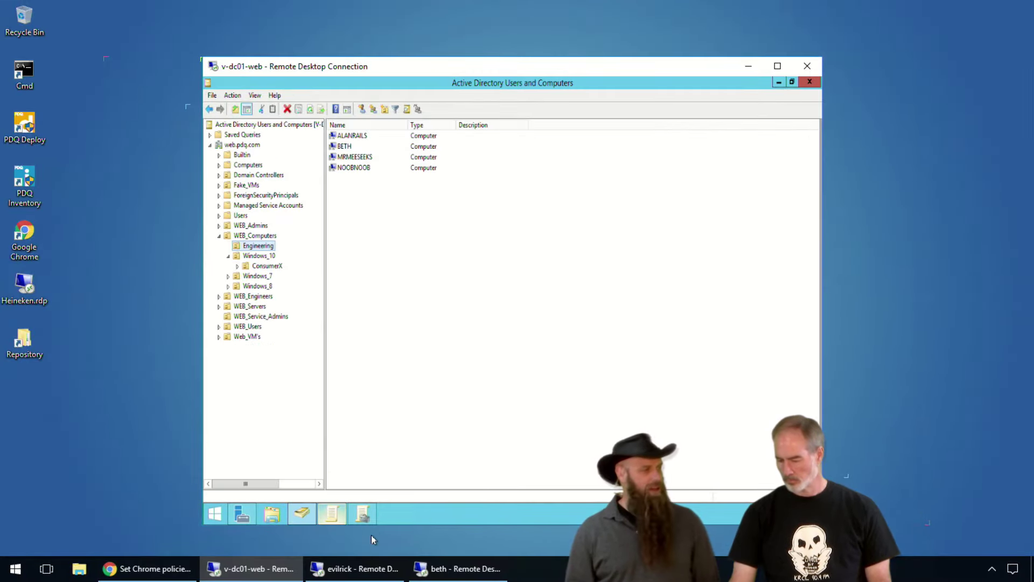
pyautogui.click(268, 257)
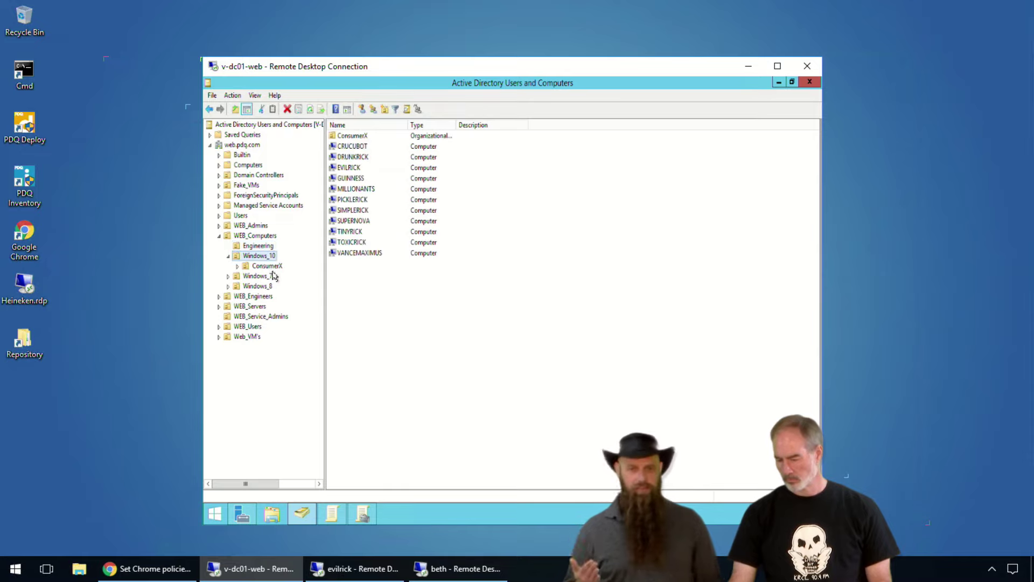
pyautogui.click(255, 246)
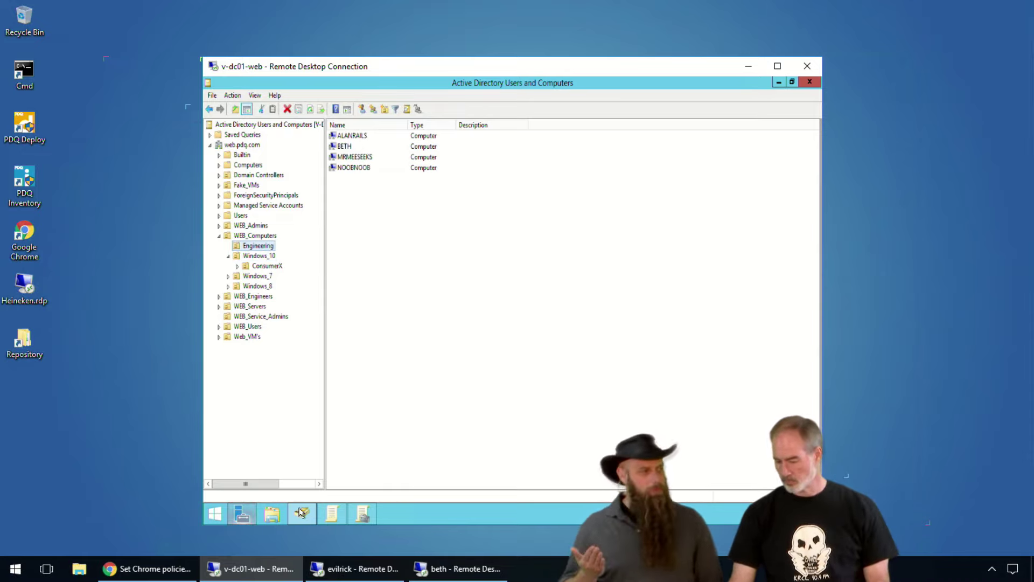
# In Group Policy Management, link the Chrome Control (Engineering) GPO to the Engineering OU and expand that OU.
pyautogui.click(332, 516)
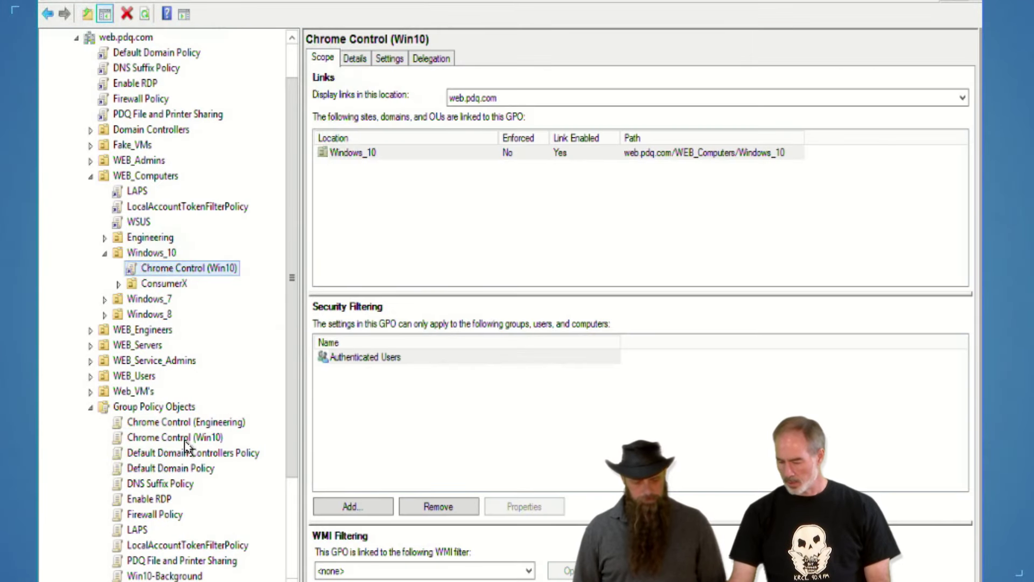
pyautogui.moveTo(200, 424); pyautogui.dragTo(166, 239)
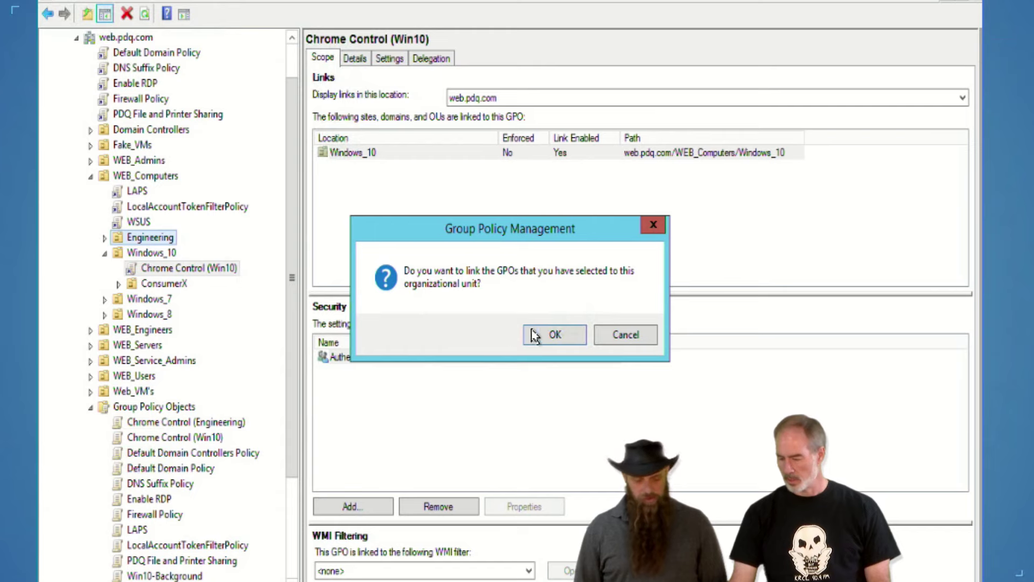
pyautogui.click(539, 335)
pyautogui.click(141, 237)
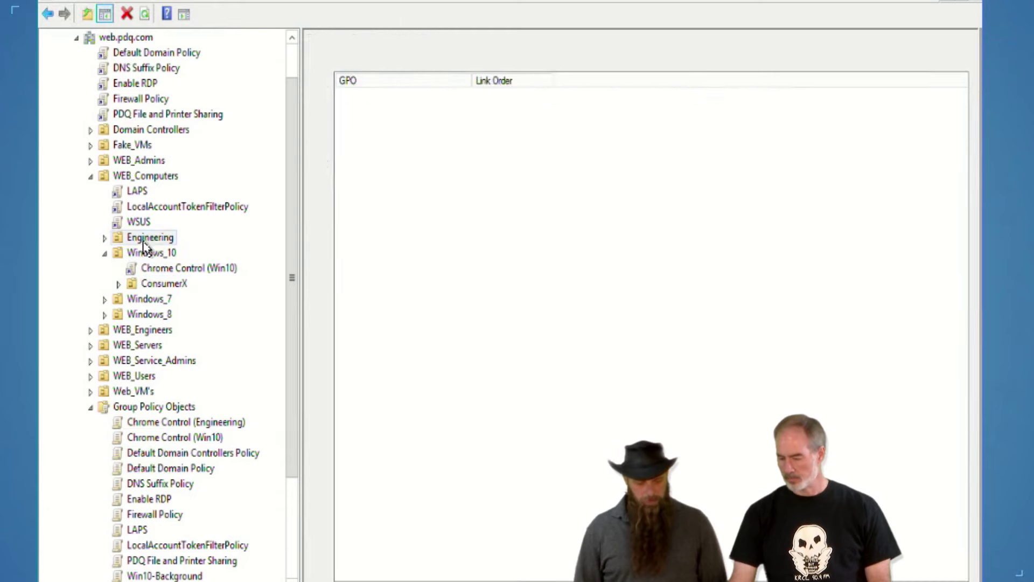
pyautogui.click(104, 238)
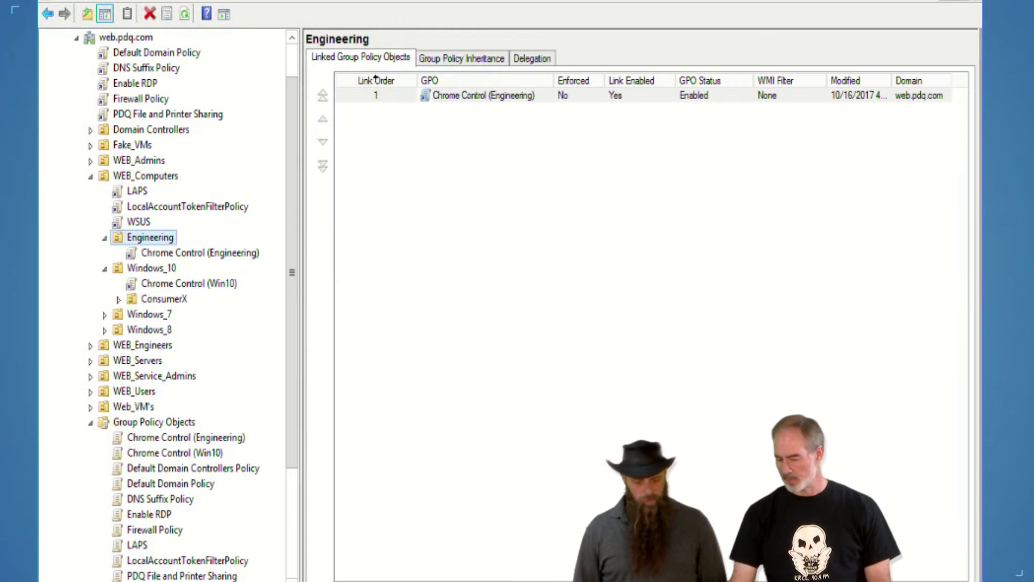
# Return to Active Directory Users and Computers and list the computers in the Windows_10 OU.
pyautogui.moveTo(188, 581)
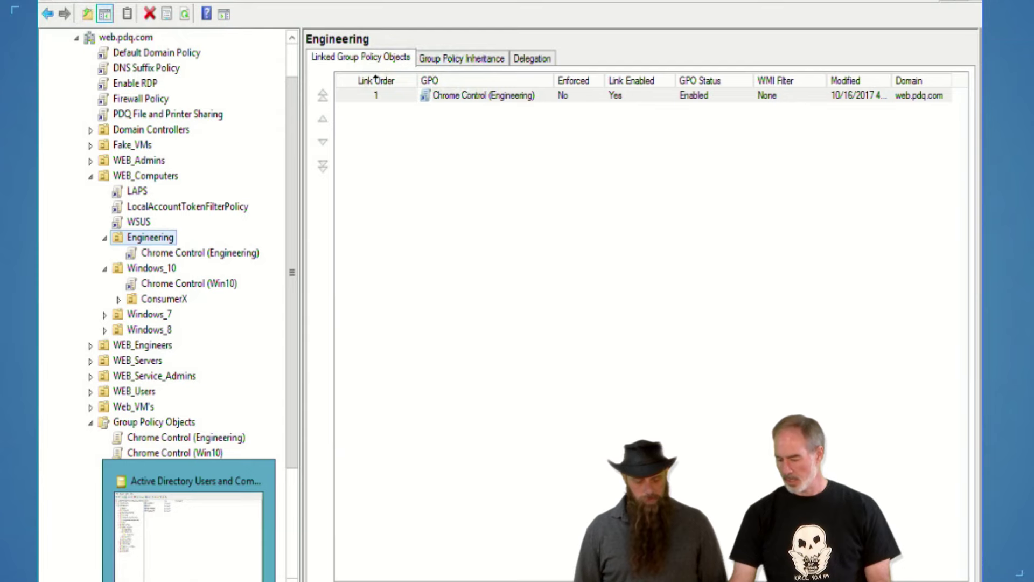
pyautogui.click(188, 539)
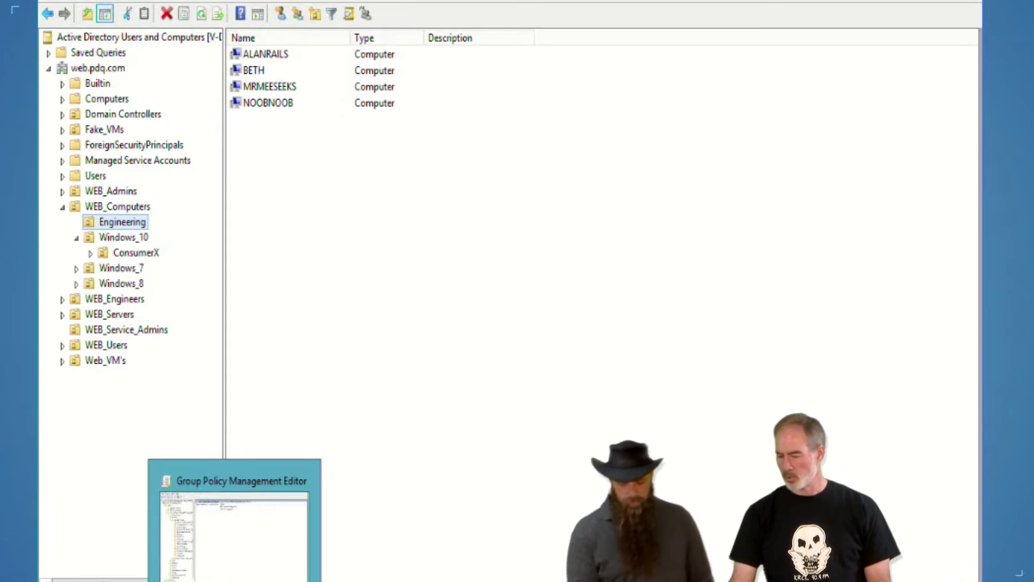
pyautogui.click(130, 238)
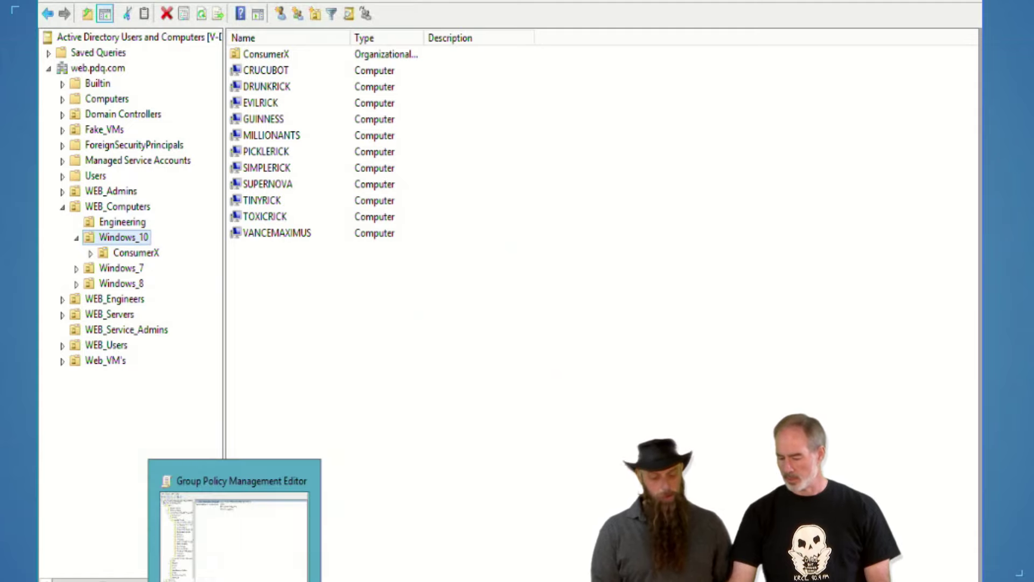
# Switch to the evilrick remote session, open a Command Prompt, and run gpupdate.
pyautogui.click(234, 539)
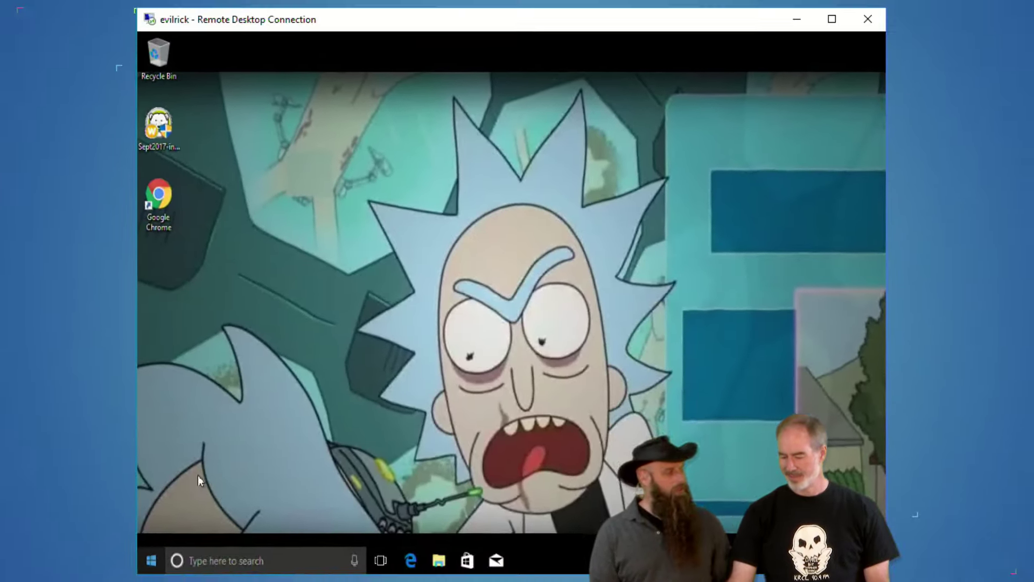
pyautogui.press('super')
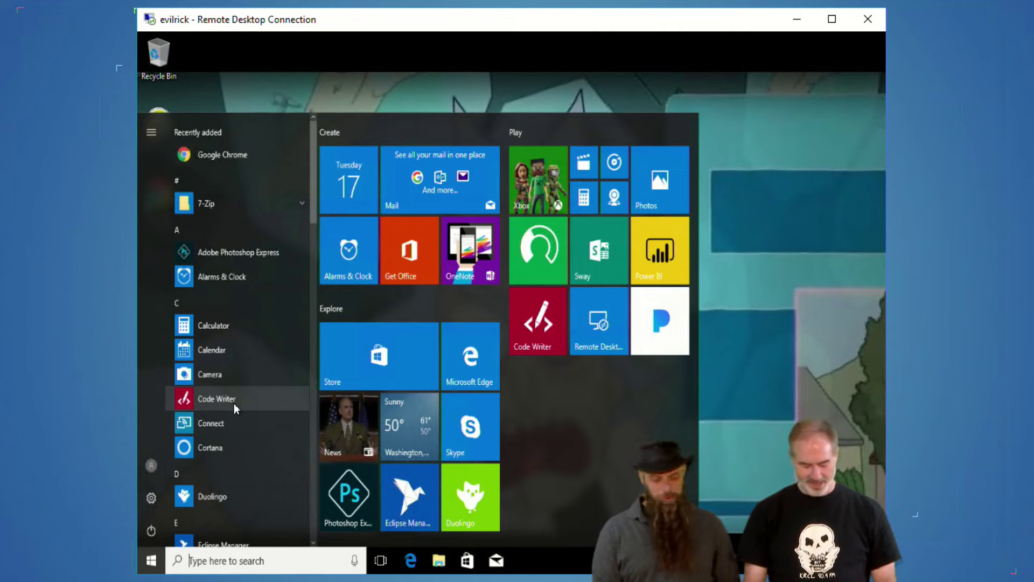
pyautogui.write('cmd')
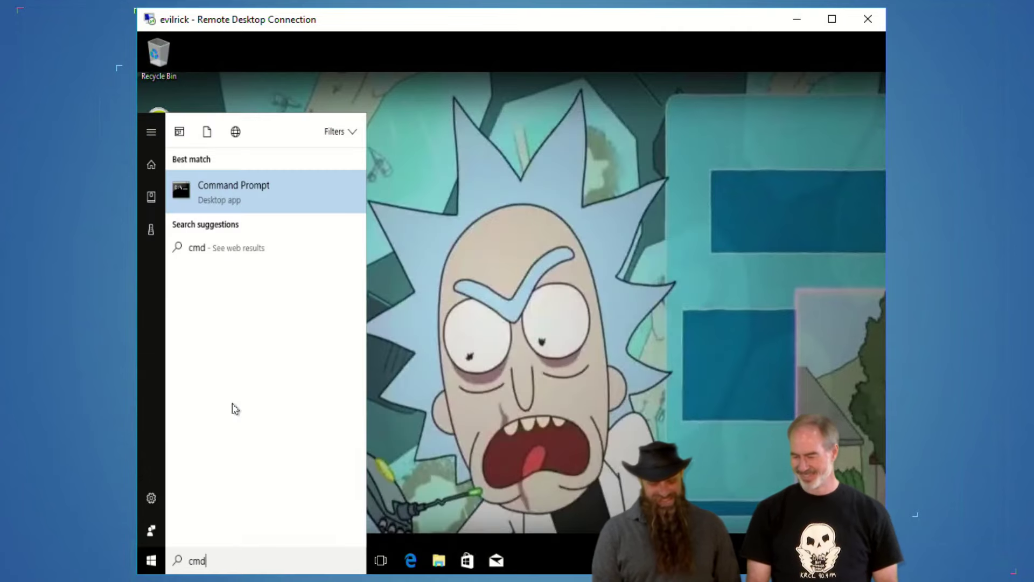
pyautogui.press('Return')
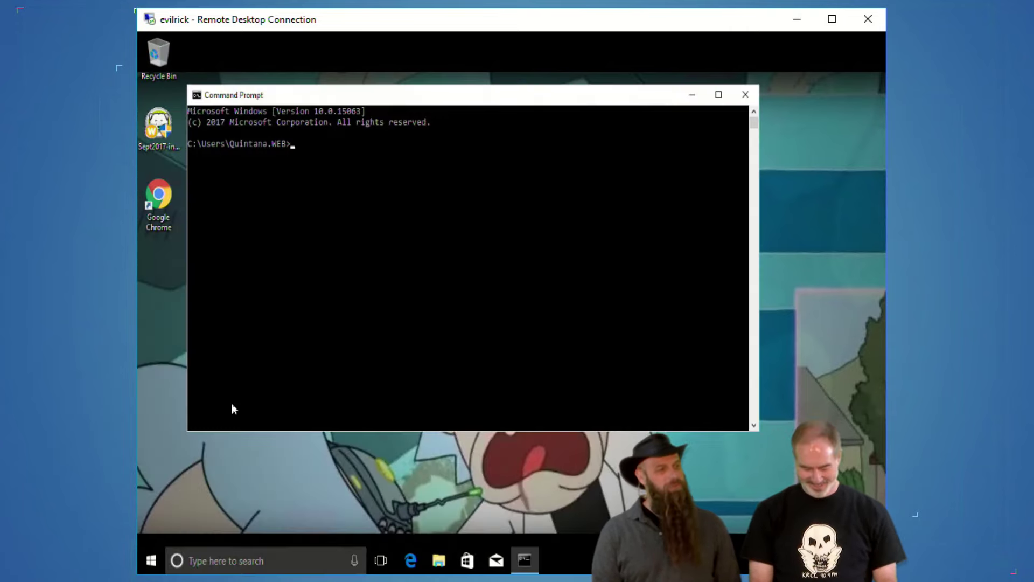
pyautogui.write('gpupdate')
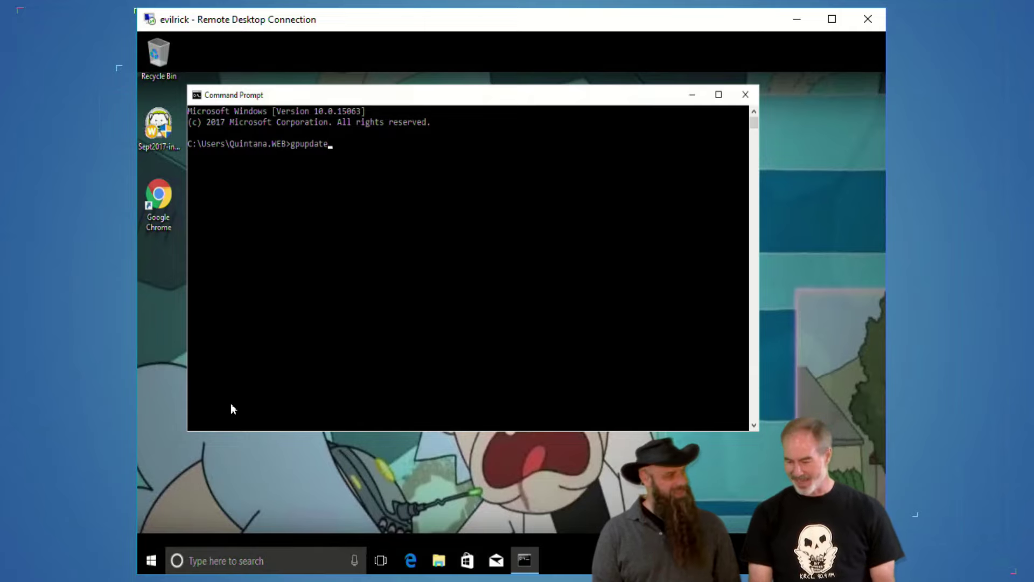
pyautogui.press('Return')
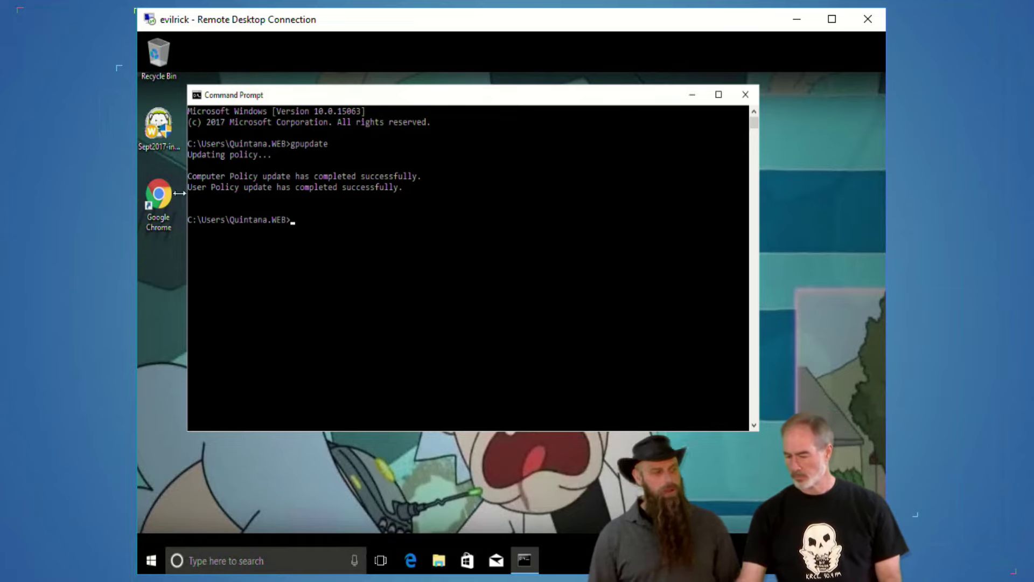
# Launch Google Chrome from the evilrick desktop.
pyautogui.click(166, 250)
pyautogui.doubleClick(165, 203)
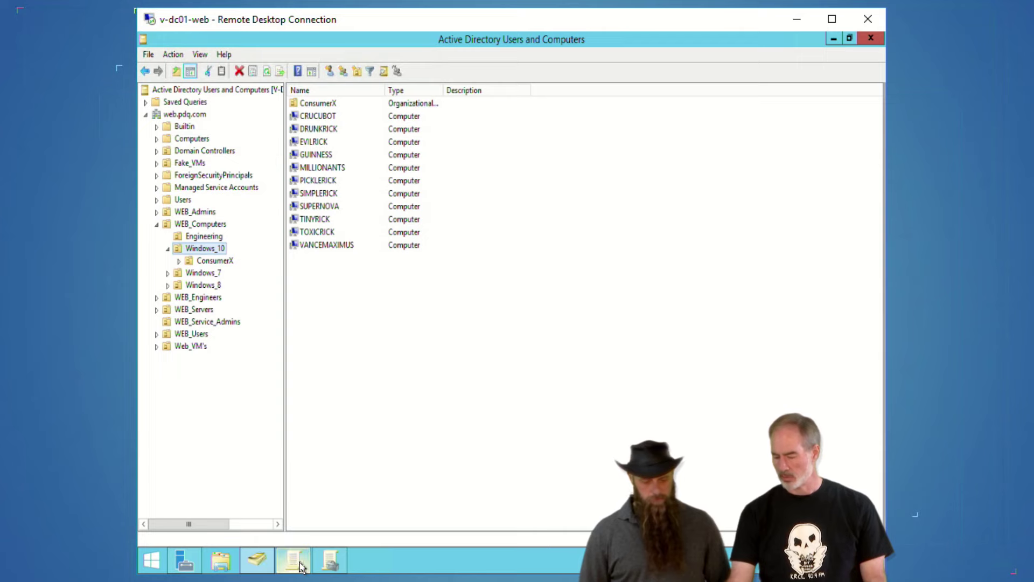
# Switch to the evilrick session, test the block by browsing to yahoo.com in Chrome, and open a new tab.
pyautogui.moveTo(305, 565)
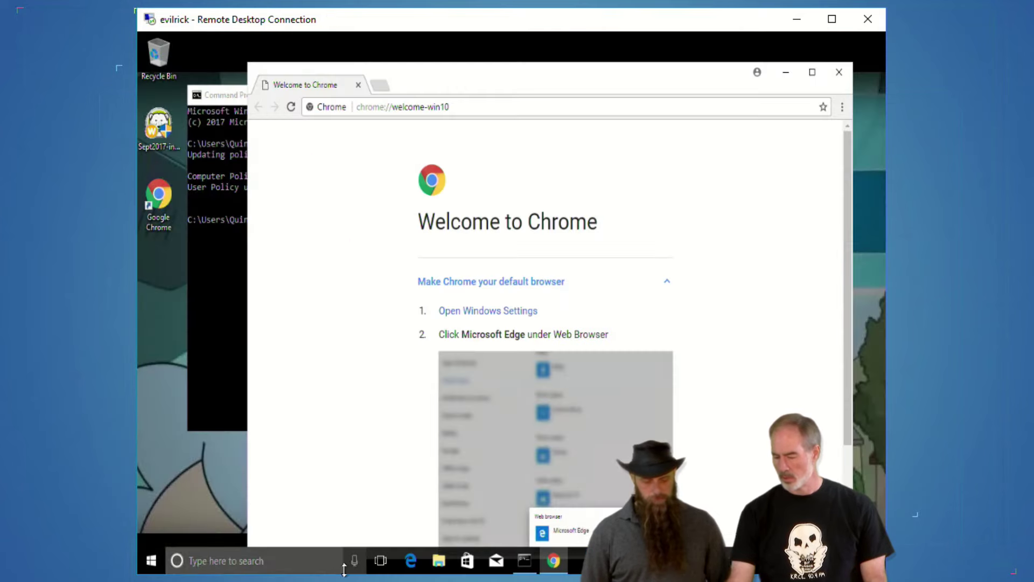
pyautogui.click(447, 106)
pyautogui.write('yah')
pyautogui.press('BackSpace')
pyautogui.press('BackSpace')
pyautogui.press('BackSpace')
pyautogui.press('BackSpace')
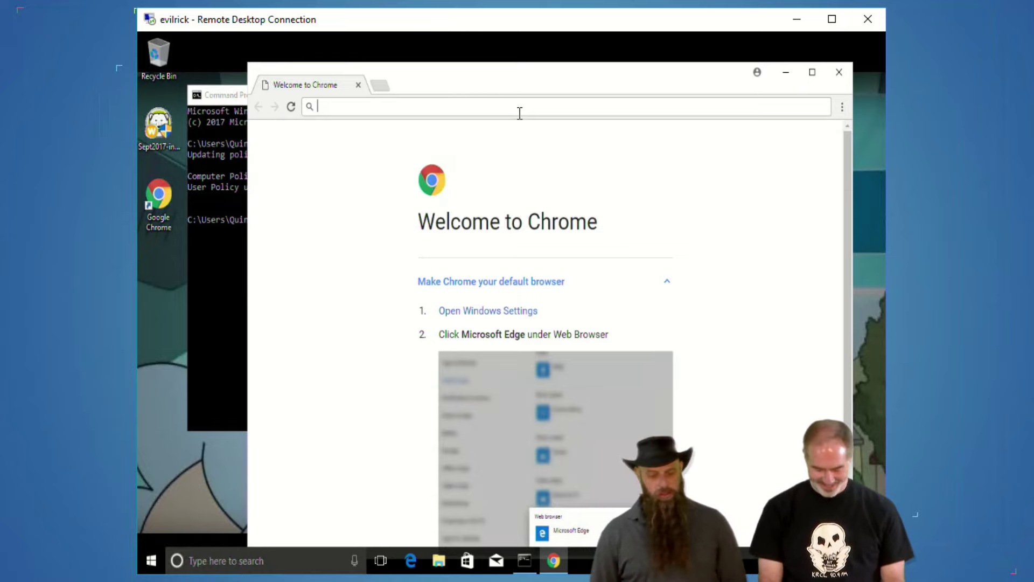
pyautogui.write('yahoo')
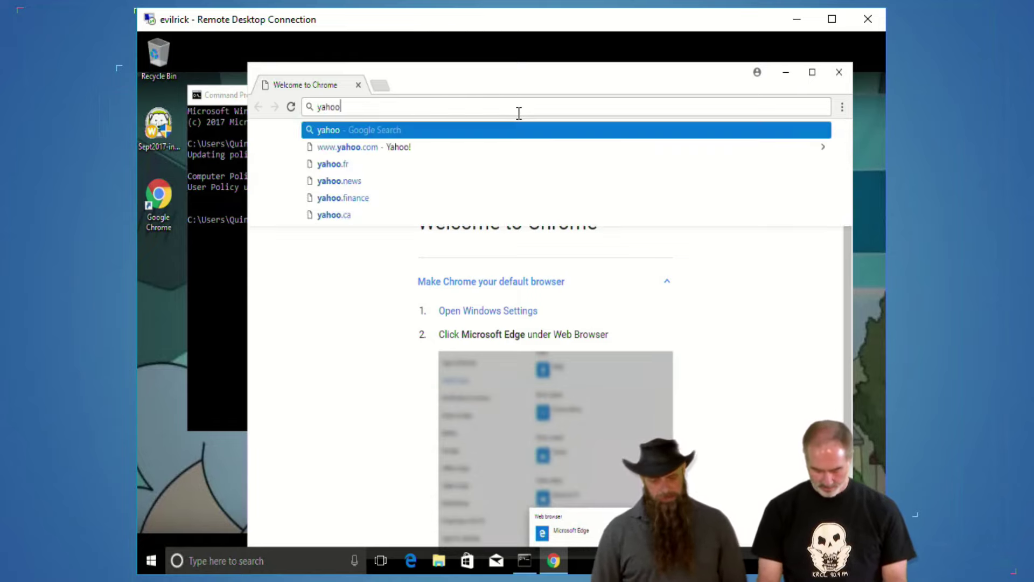
pyautogui.write('.com')
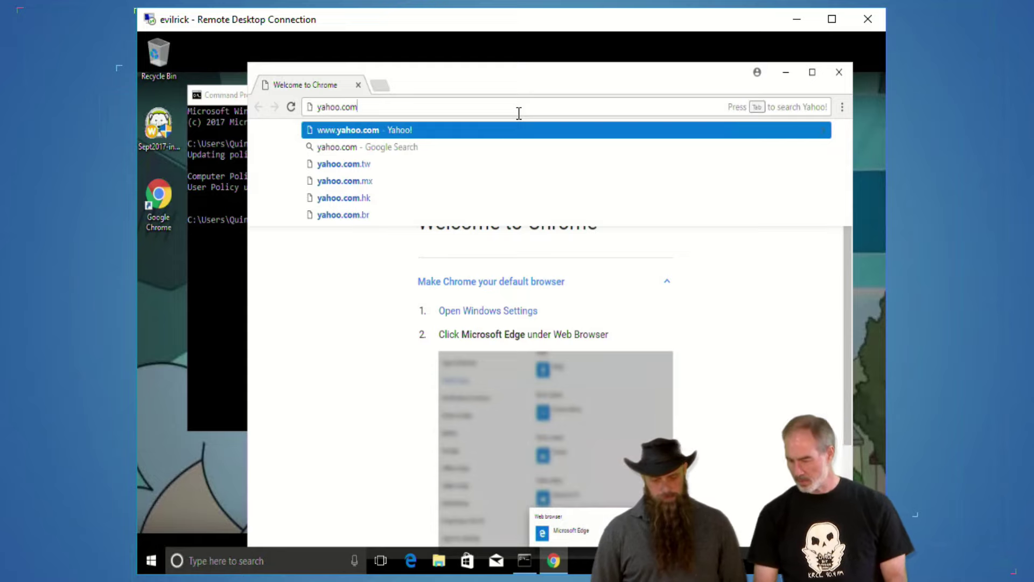
pyautogui.press('Return')
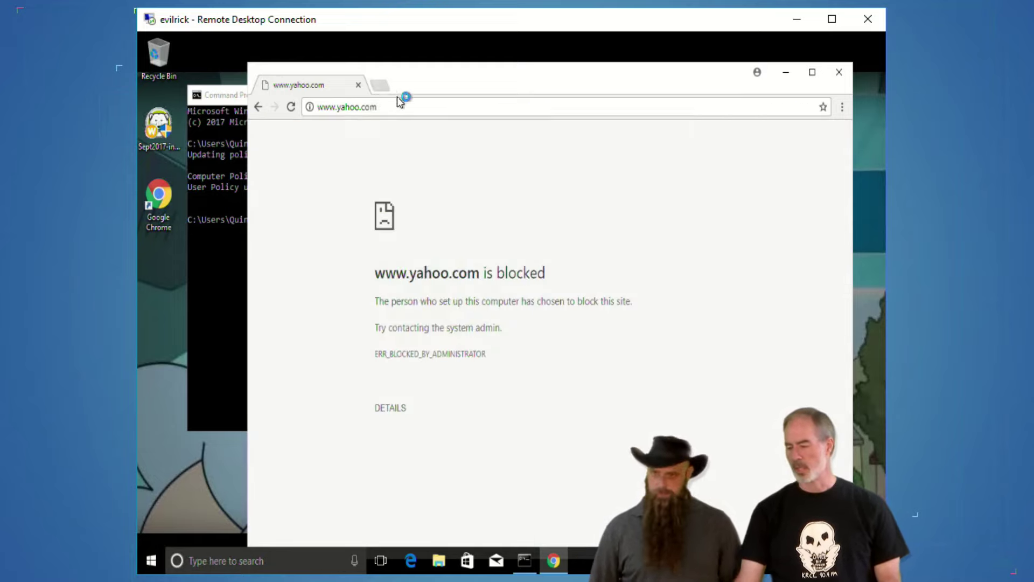
pyautogui.click(385, 86)
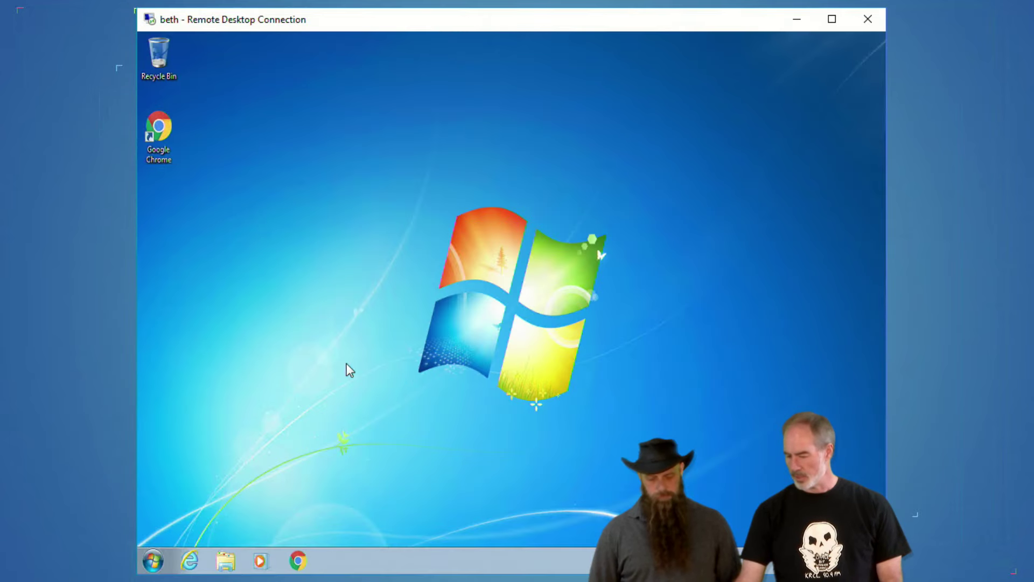
# In the beth remote session, launch Google Chrome, browse to yahoo.com, and close the browser.
pyautogui.doubleClick(159, 132)
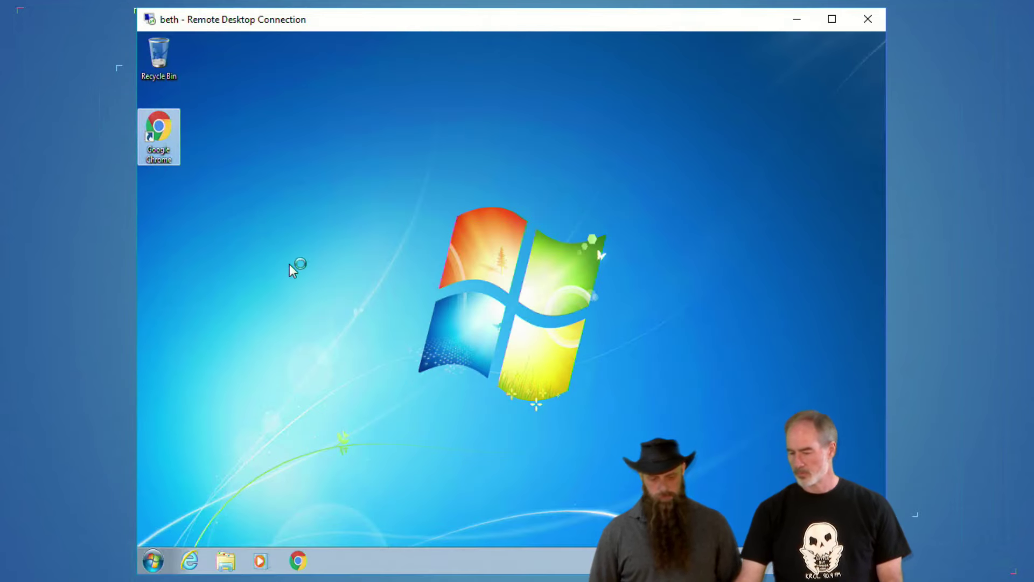
pyautogui.click(152, 560)
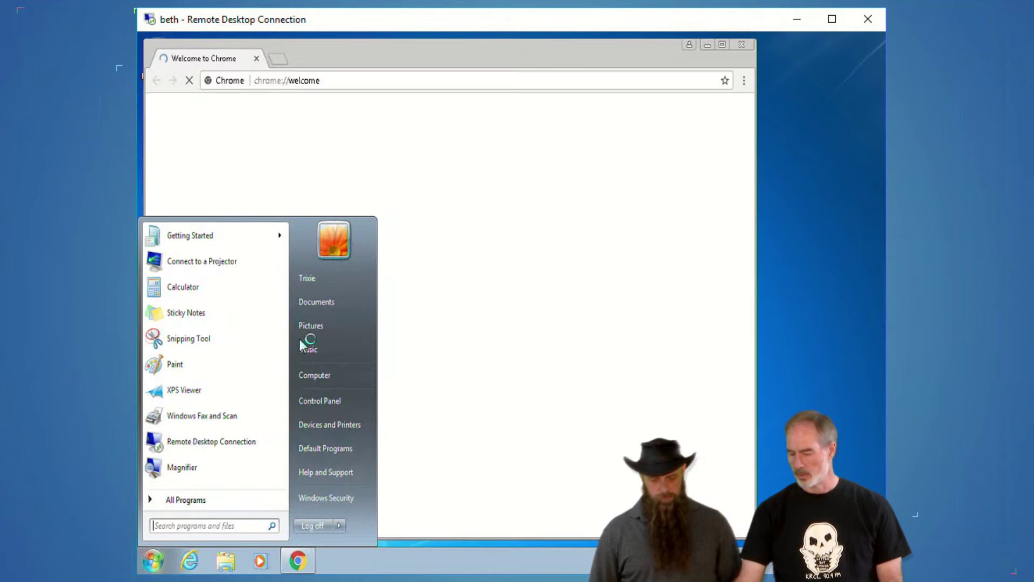
pyautogui.click(494, 162)
pyautogui.click(339, 79)
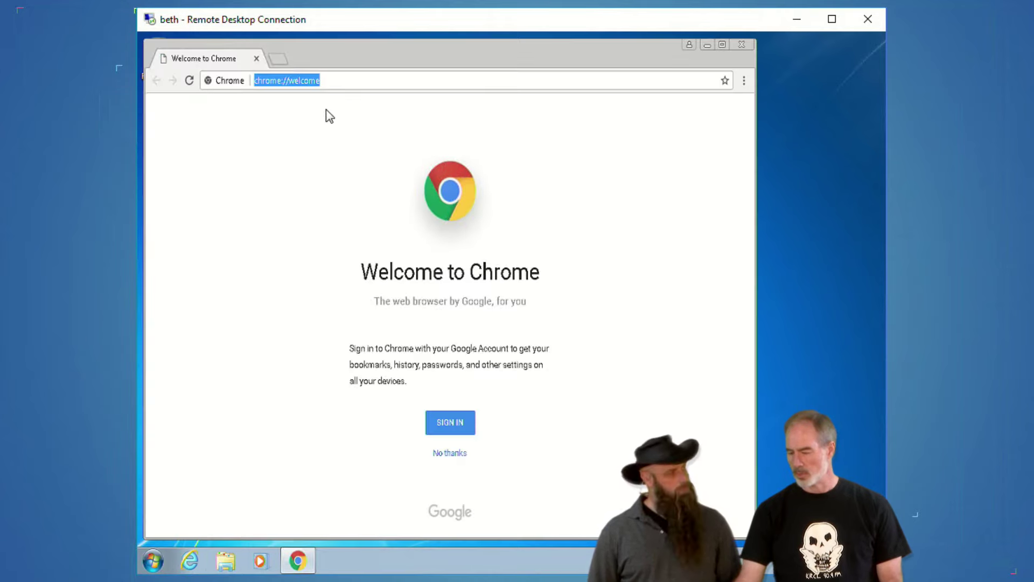
pyautogui.write('yaho.c')
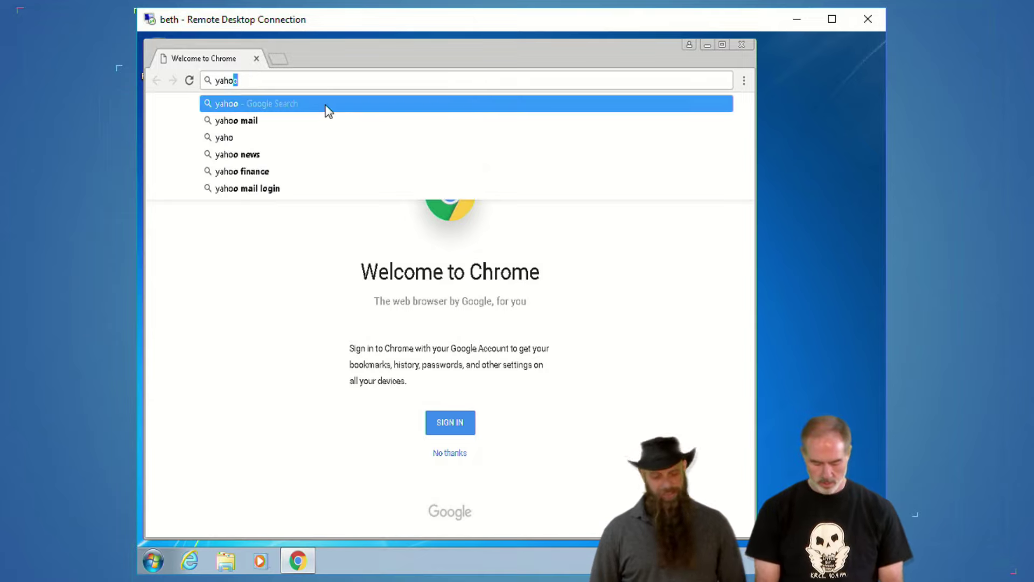
pyautogui.press('BackSpace')
pyautogui.write('o.com')
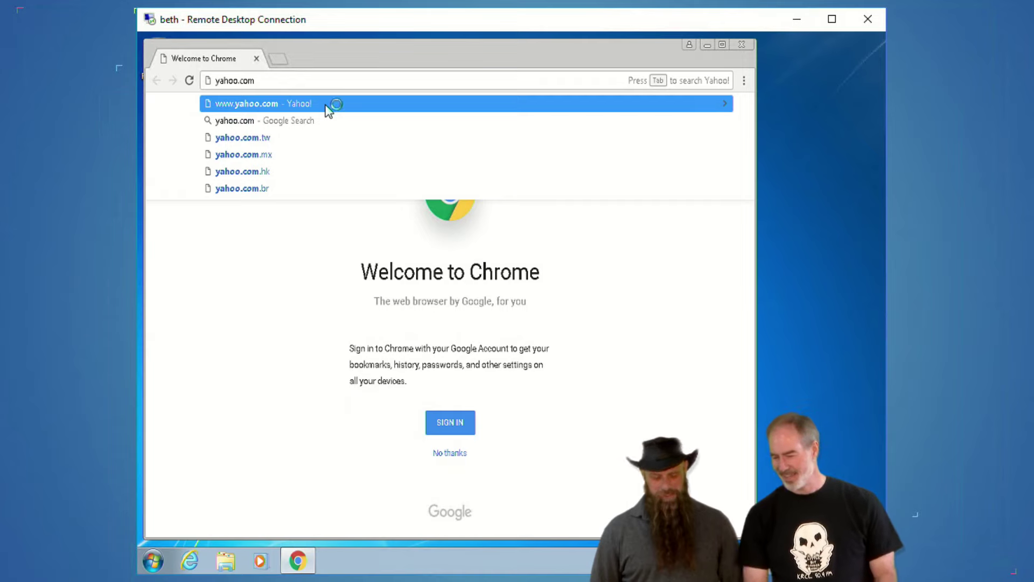
pyautogui.click(328, 110)
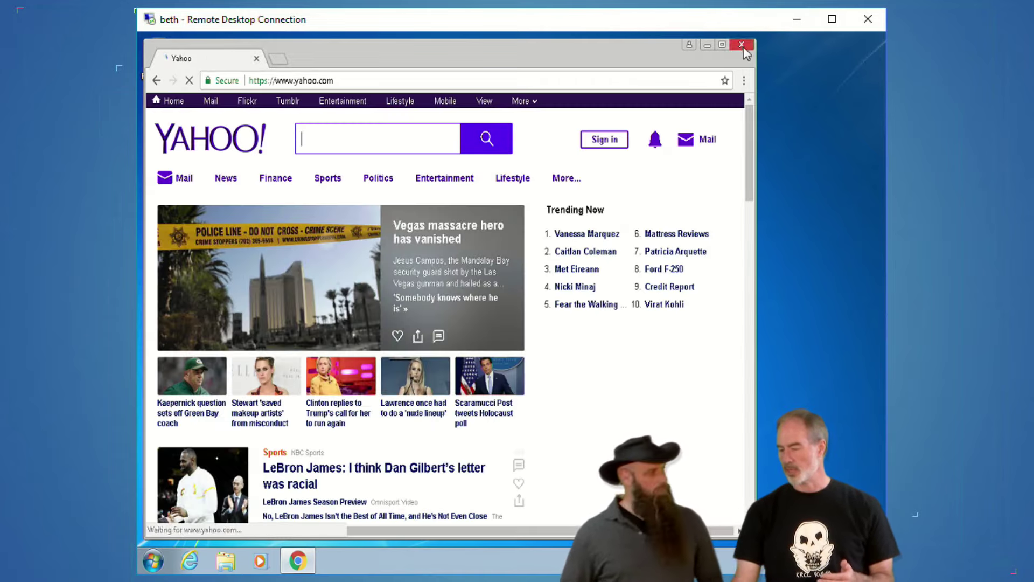
pyautogui.click(742, 45)
# Open a Command Prompt on beth and run gpupdate.
pyautogui.click(153, 561)
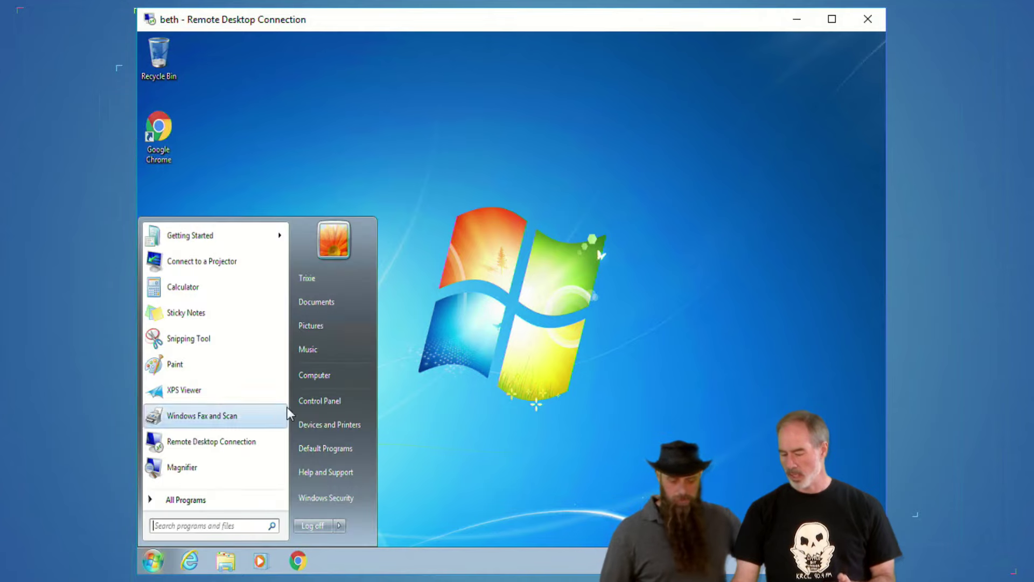
pyautogui.write('cmd')
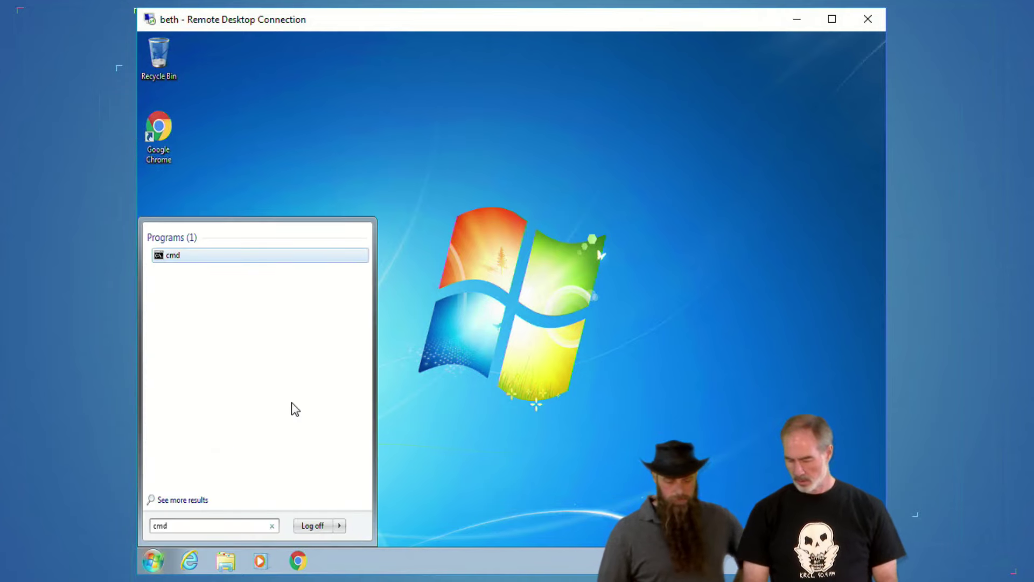
pyautogui.press('Return')
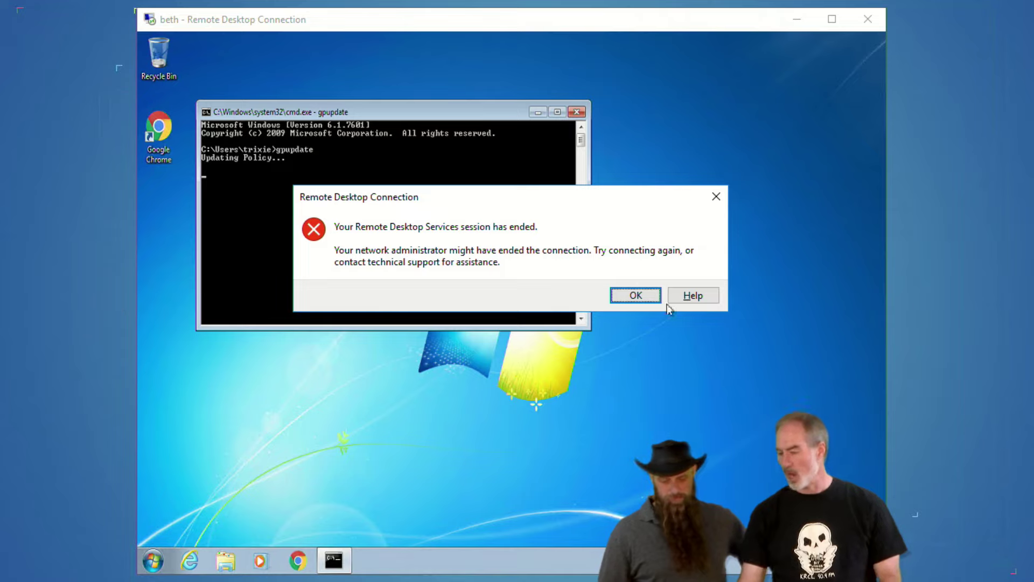
# Dismiss the ended-session error and reconnect to beth through Remote Desktop, entering the account password.
pyautogui.click(636, 294)
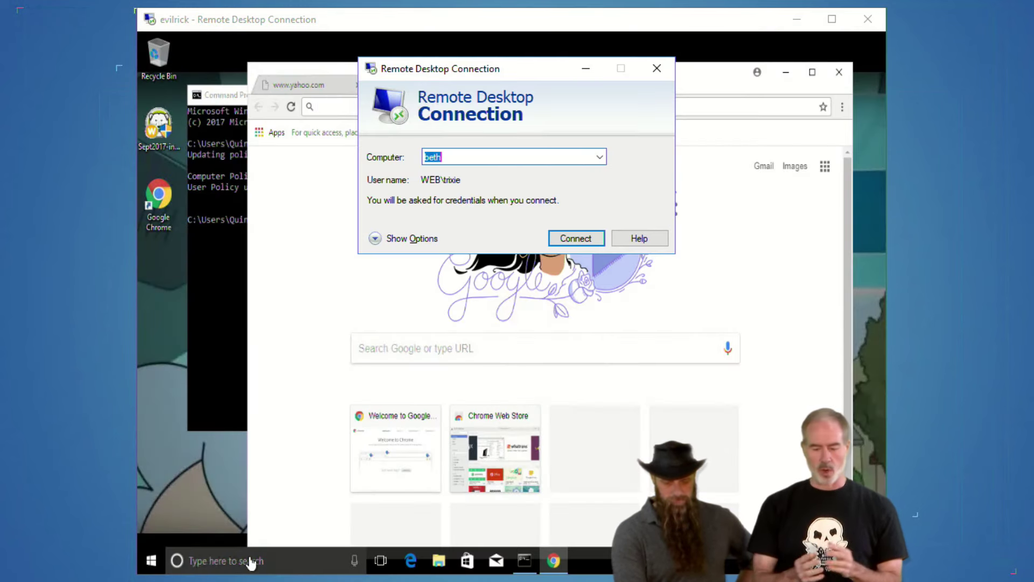
pyautogui.click(576, 240)
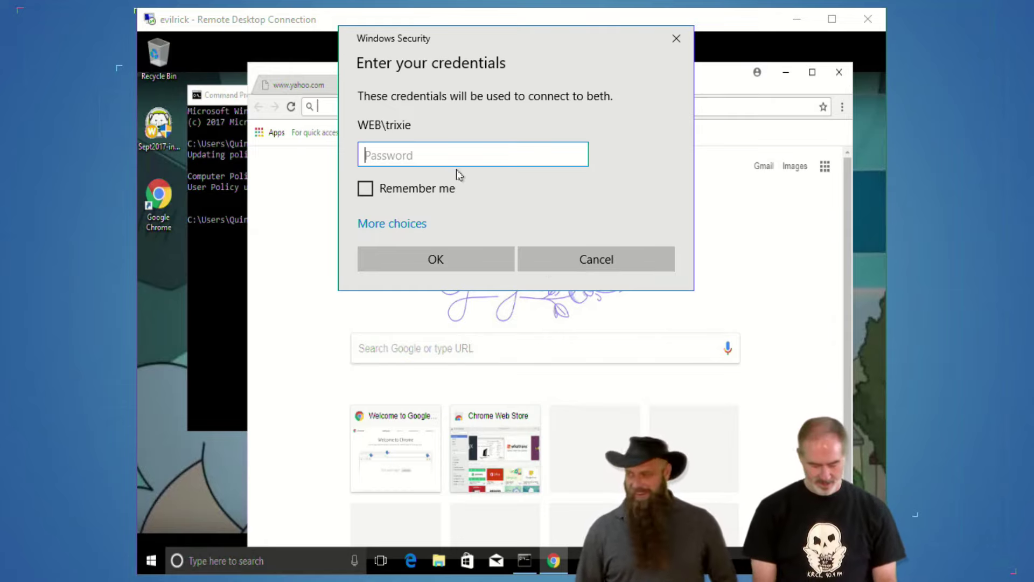
pyautogui.write('••••••••')
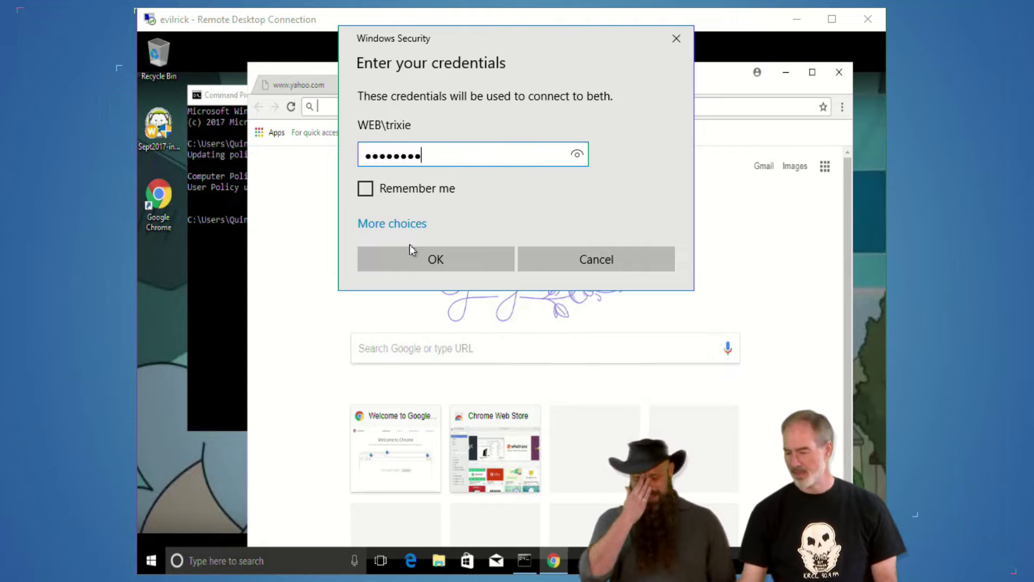
pyautogui.click(421, 259)
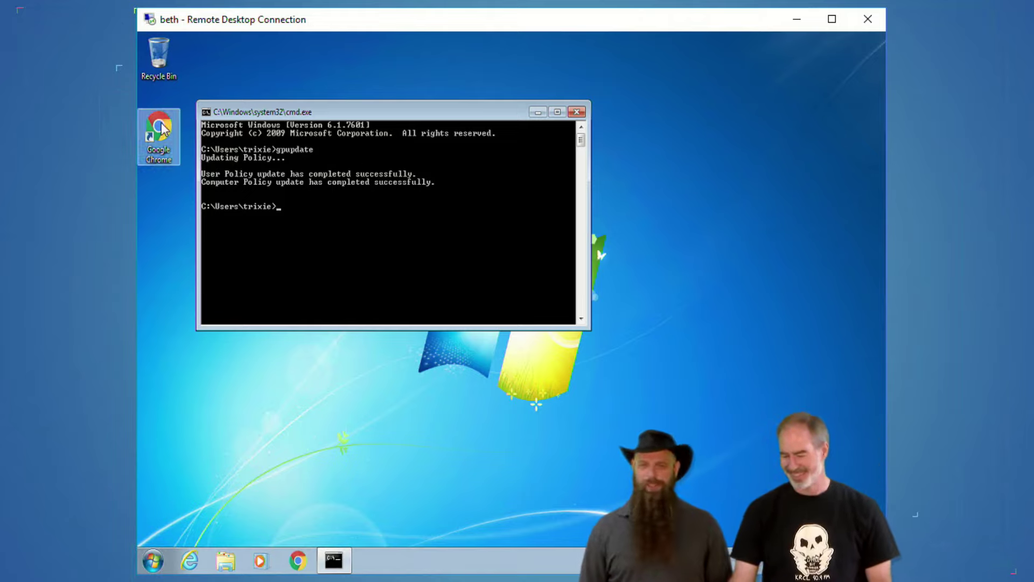
# Relaunch Google Chrome on beth, open several new tabs to check the page they load, and close the browser.
pyautogui.doubleClick(150, 142)
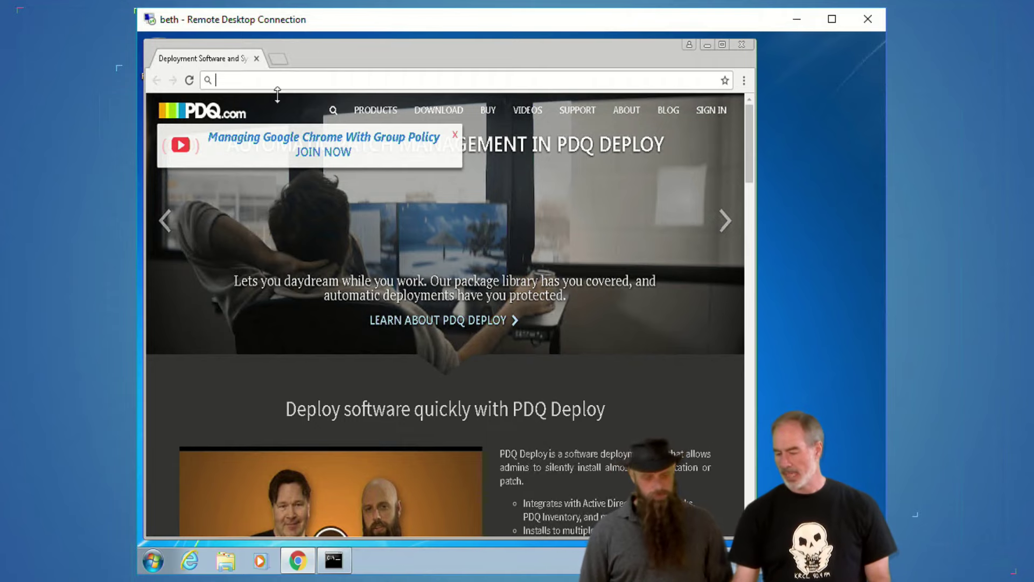
pyautogui.click(279, 59)
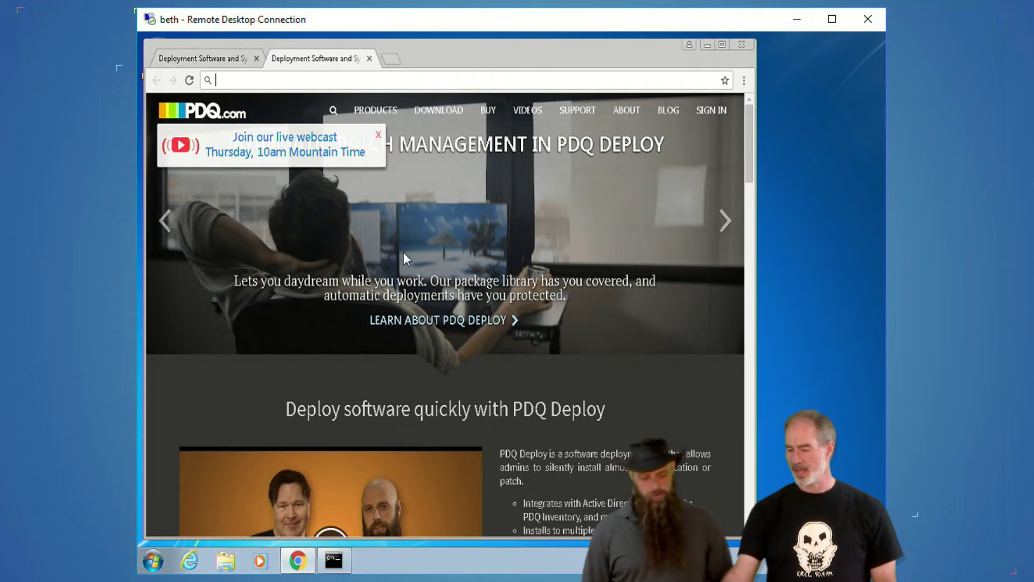
pyautogui.click(394, 62)
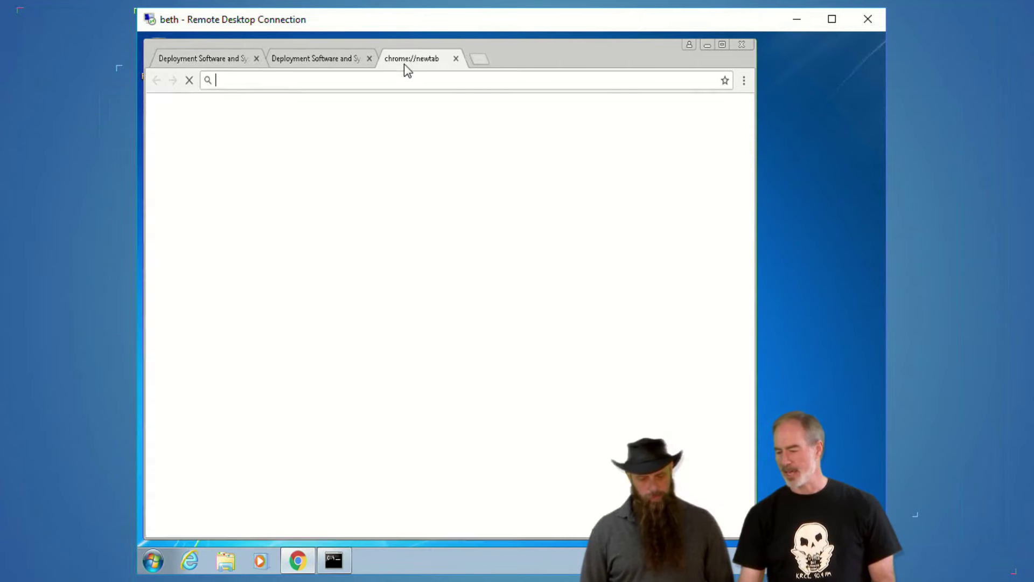
pyautogui.click(506, 64)
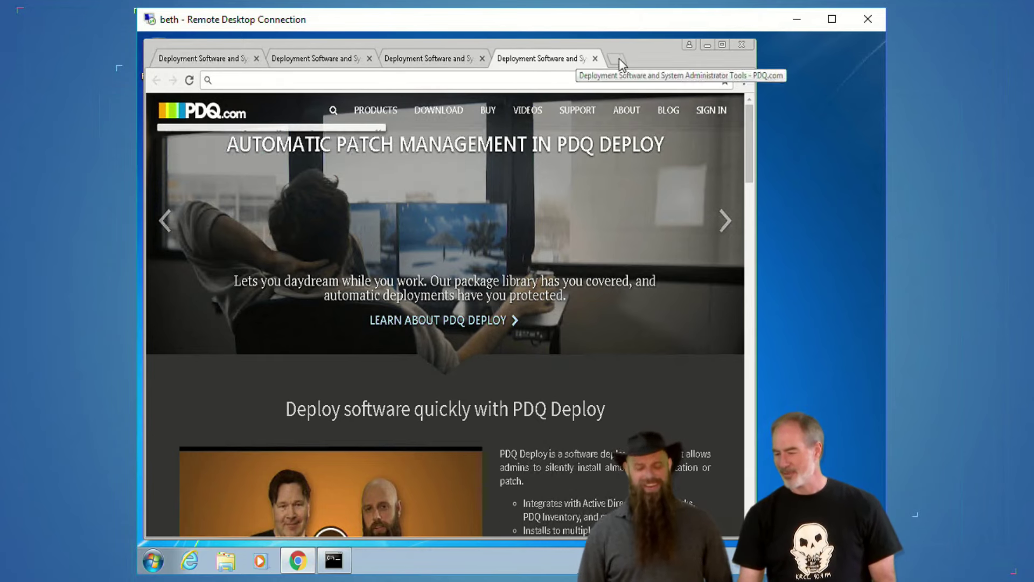
pyautogui.click(616, 60)
pyautogui.click(693, 60)
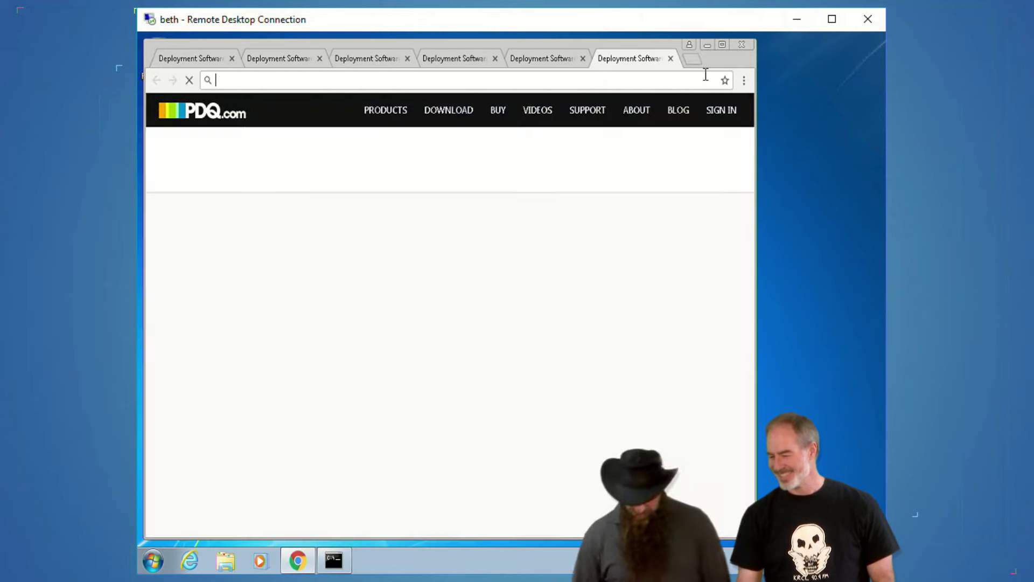
pyautogui.click(693, 59)
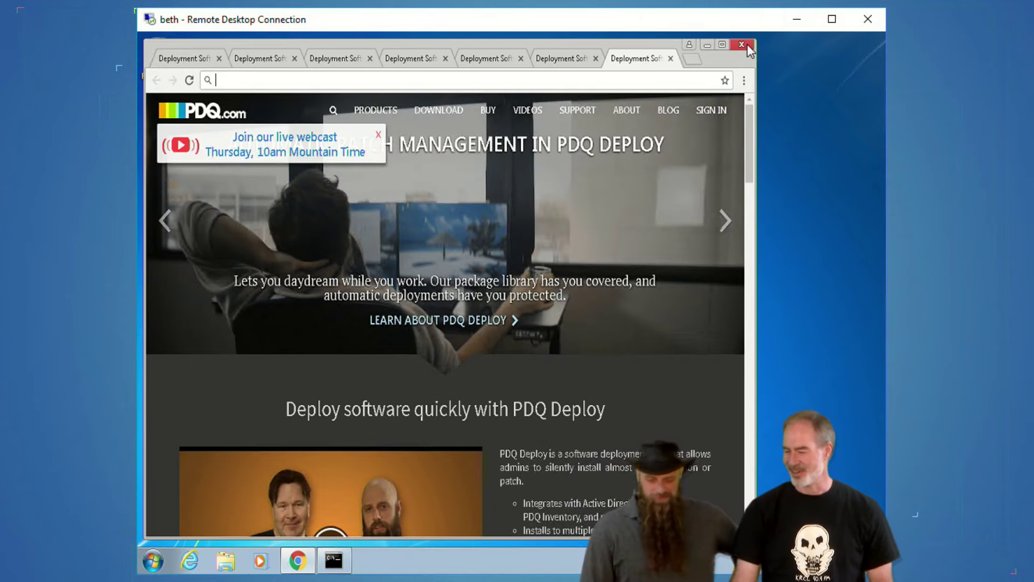
pyautogui.click(744, 45)
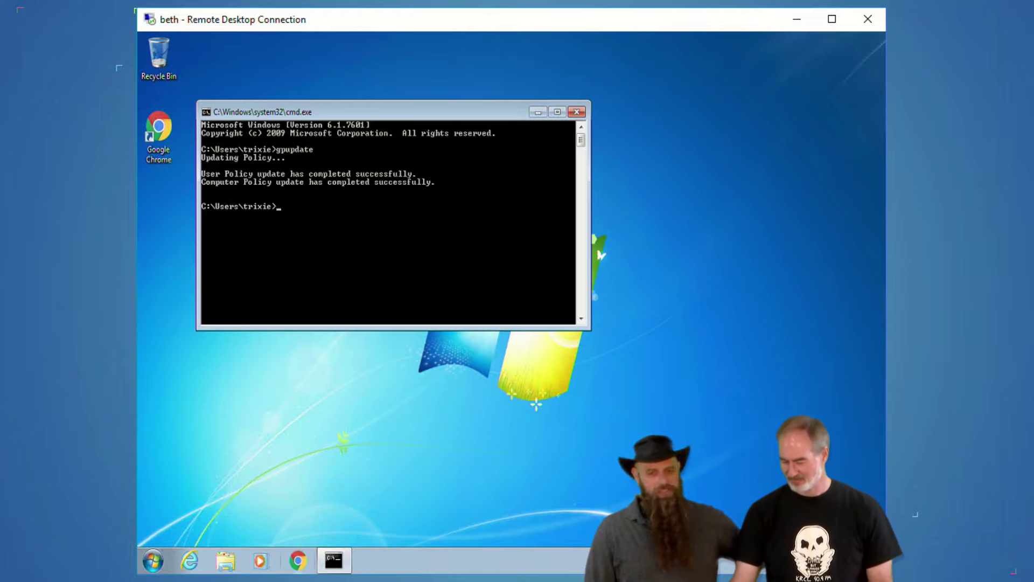
pyautogui.moveTo(358, 568)
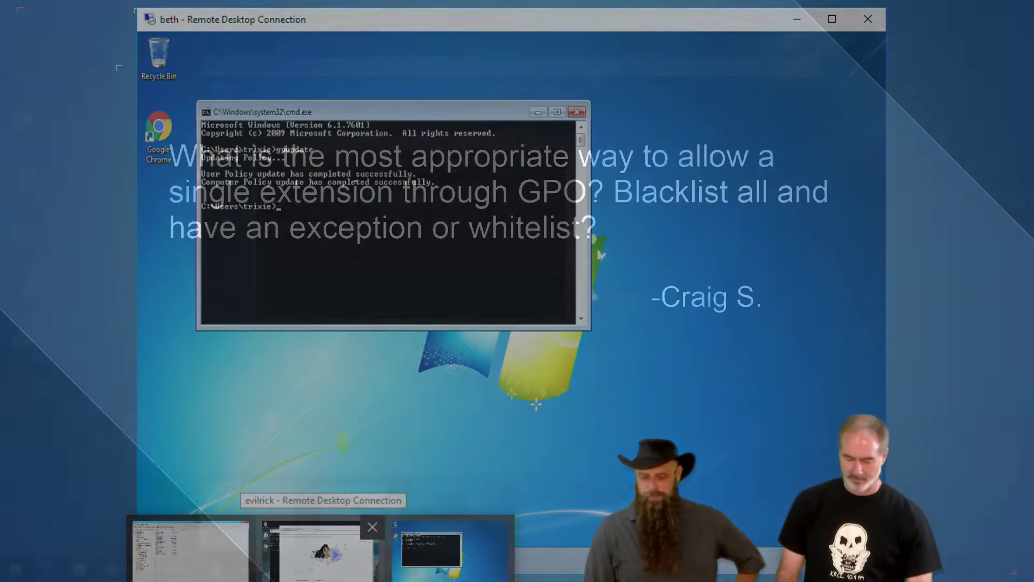